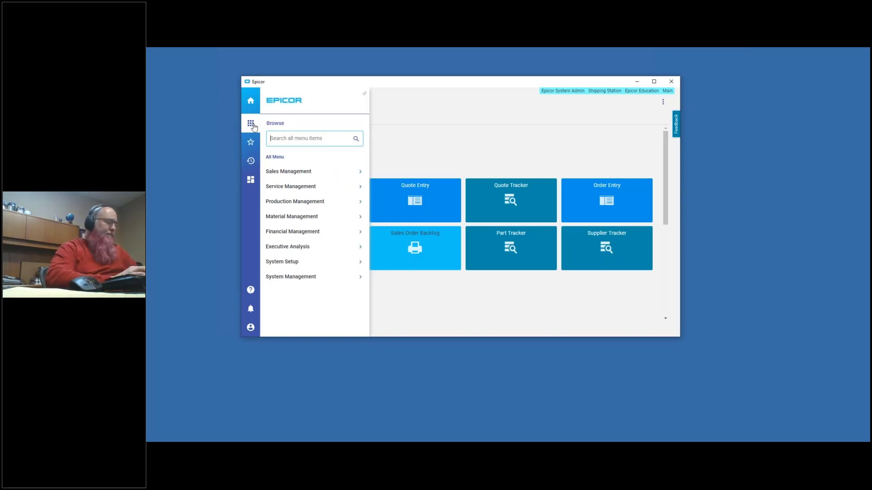
- Open the Business Activity Query designer and add a new query with the ID EMUGSubquery1
{"action": "type", "text": "query"}
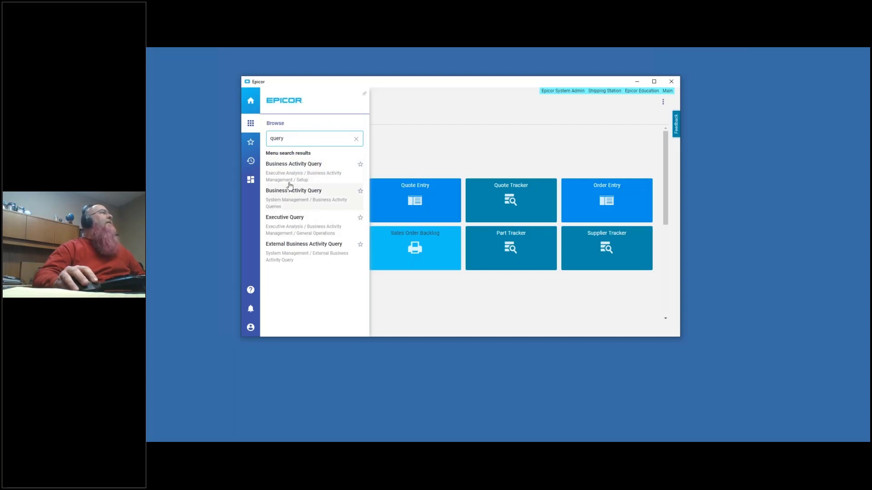
{"action": "left_click", "coordinate": [336, 178]}
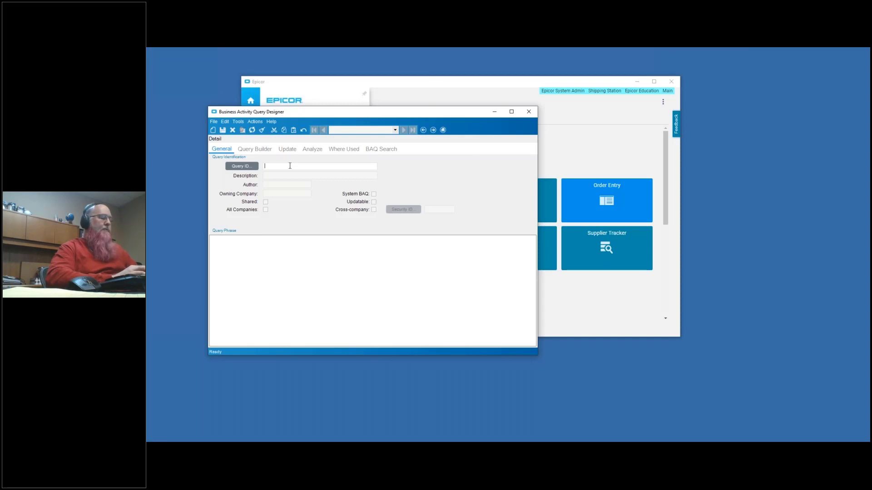
{"action": "type", "text": "EMUGS"}
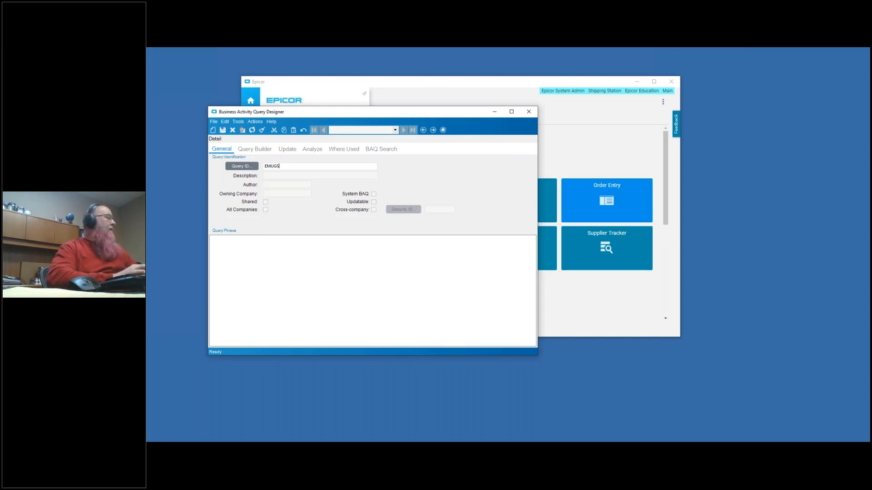
{"action": "type", "text": "ubquery1"}
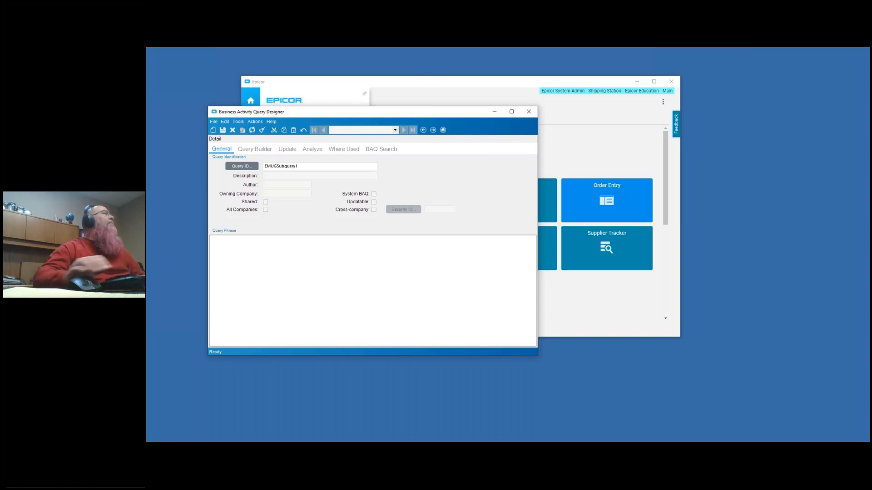
{"action": "key", "text": "Tab"}
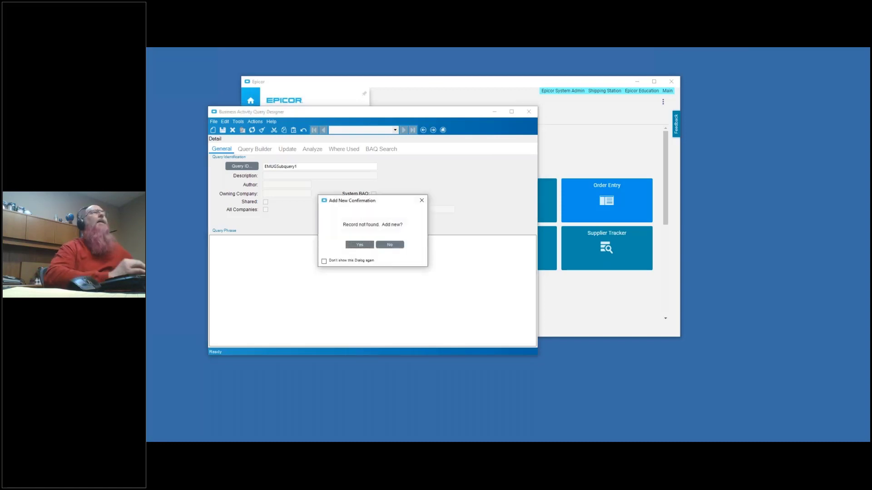
{"action": "left_click", "coordinate": [358, 245]}
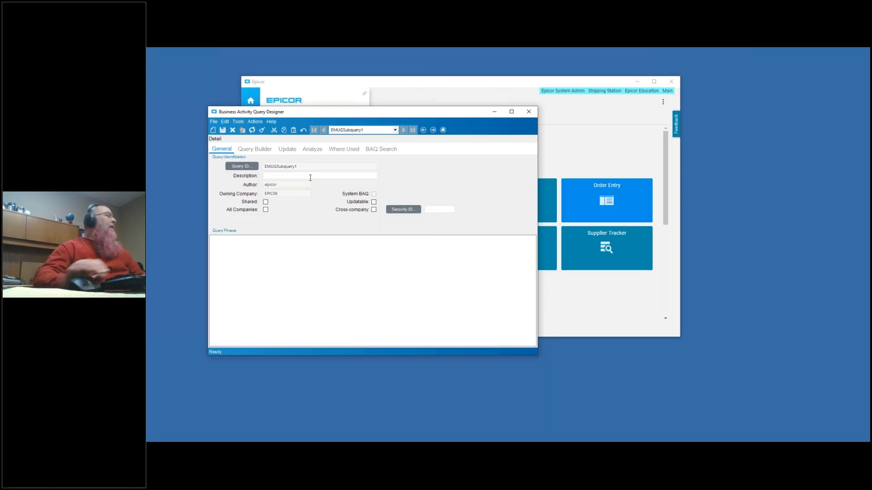
- Describe the query as "Orders based on part class", make it shared and available to all companies, and save it
{"action": "left_click", "coordinate": [310, 177]}
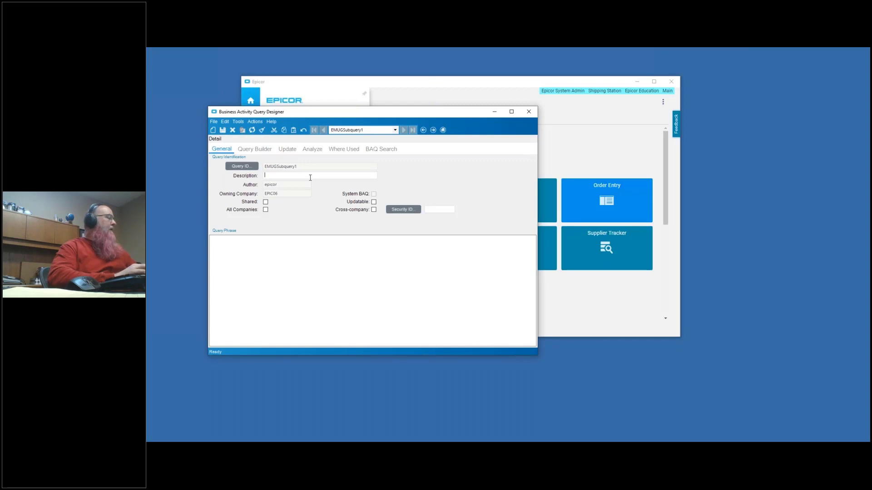
{"action": "type", "text": "Orders basd"}
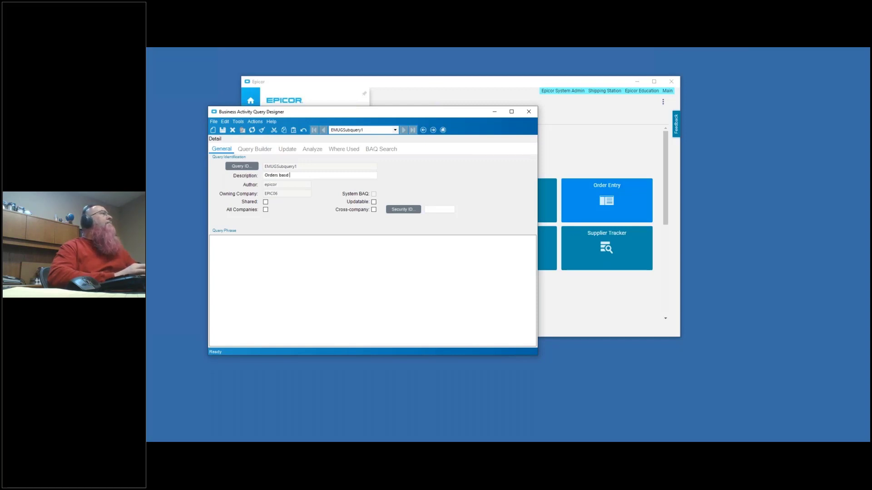
{"action": "key", "text": "BackSpace"}
{"action": "type", "text": "ed on part clas"}
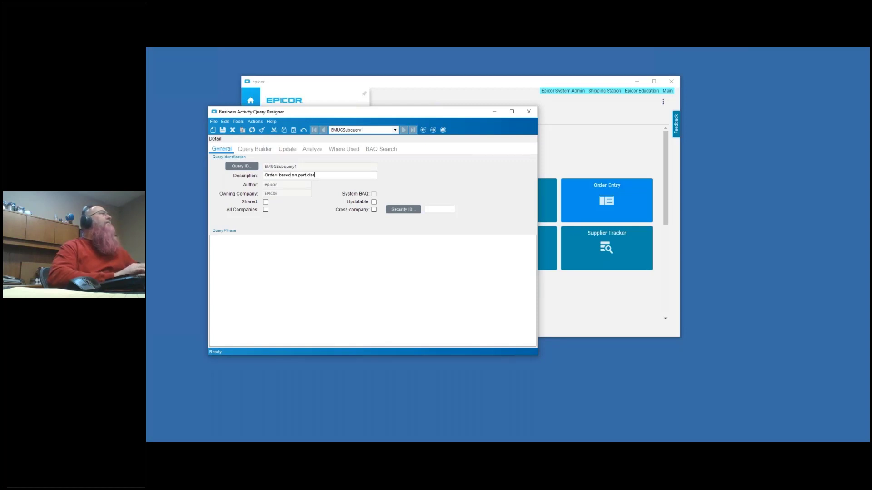
{"action": "type", "text": "s"}
{"action": "left_click", "coordinate": [266, 202]}
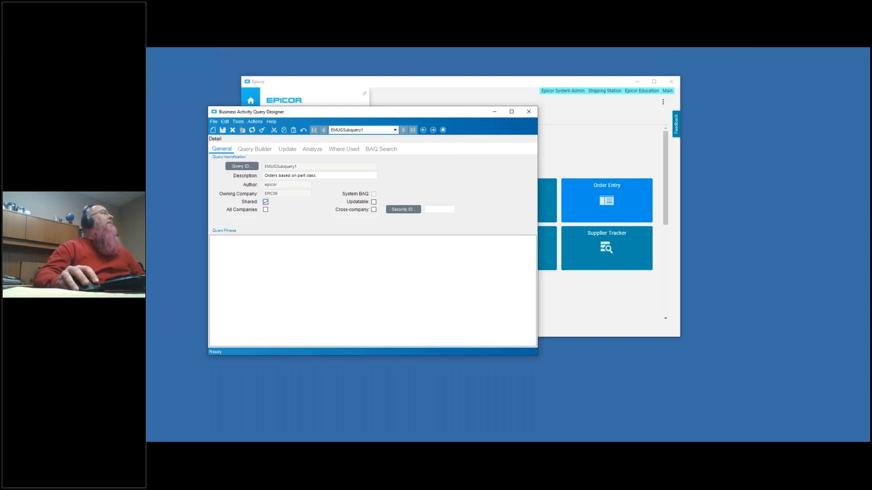
{"action": "left_click", "coordinate": [266, 209]}
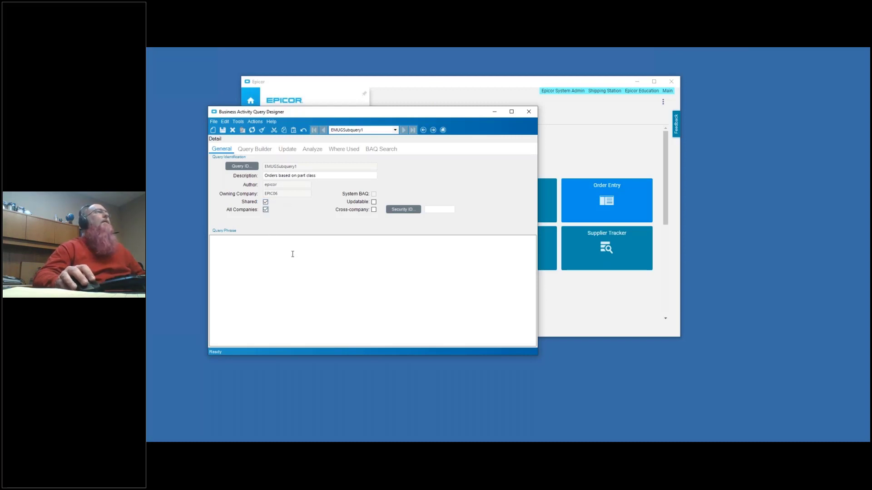
{"action": "left_click", "coordinate": [223, 130]}
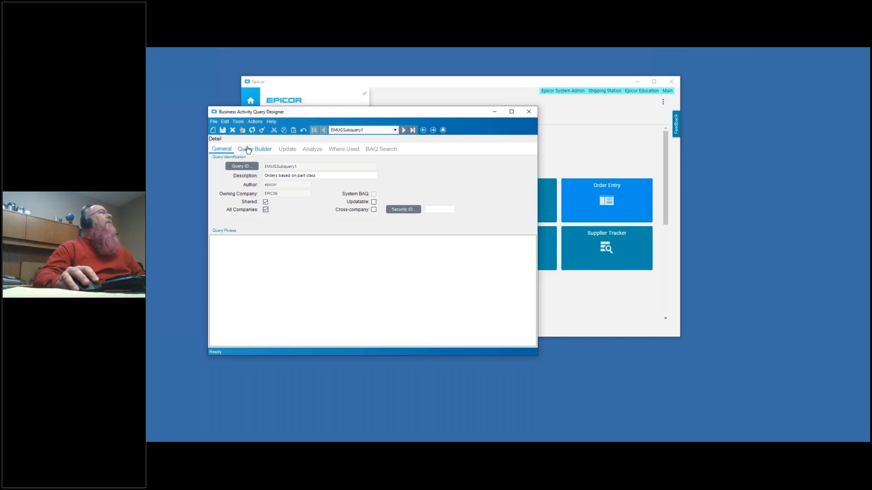
- Find the Erp.Part table in the query builder and add it to the phrase diagram of SubQuery1
{"action": "left_click", "coordinate": [247, 150]}
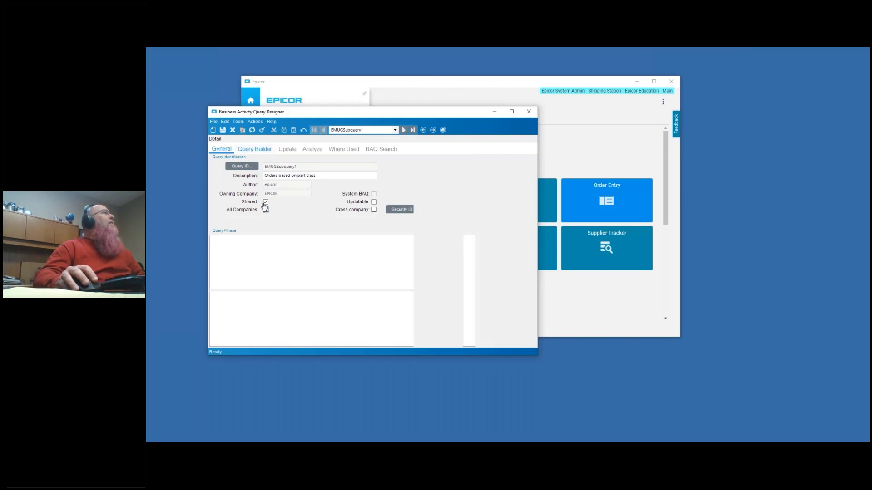
{"action": "left_click", "coordinate": [237, 183]}
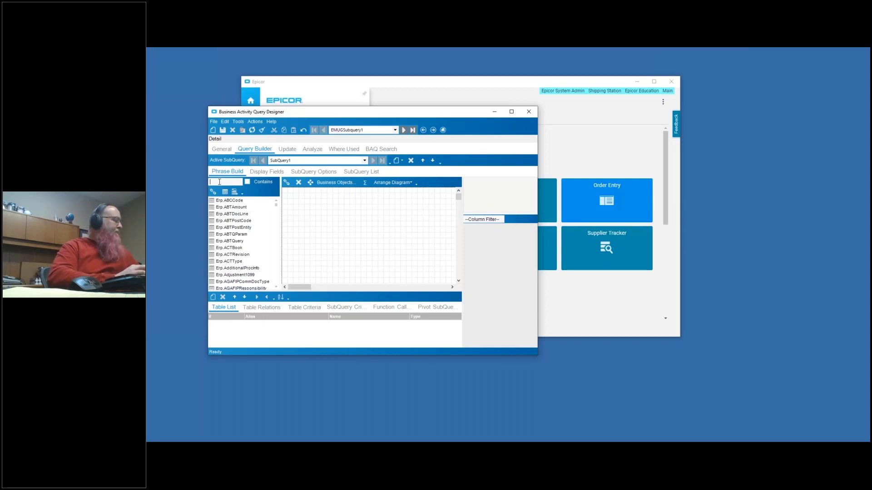
{"action": "type", "text": "Part"}
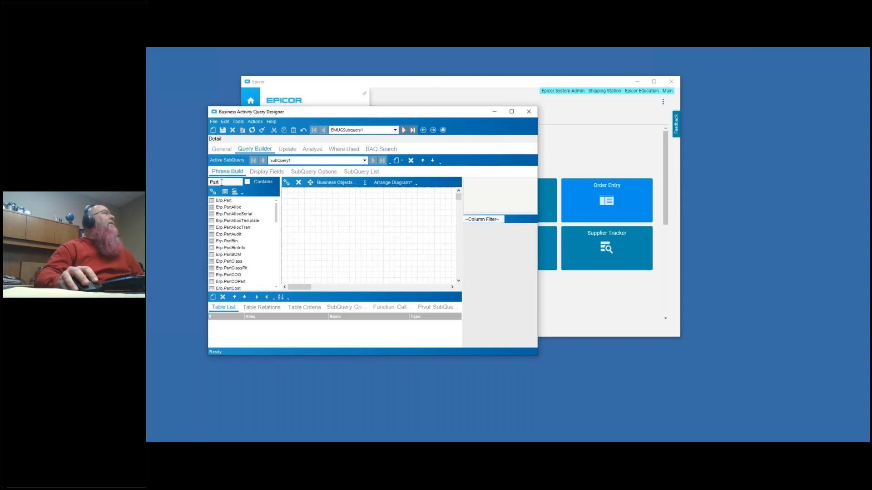
{"action": "double_click", "coordinate": [227, 200]}
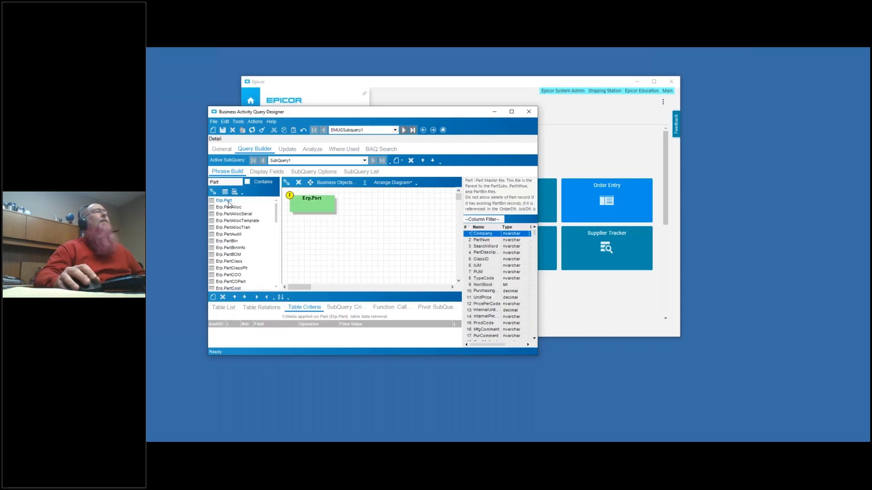
- Add a table criterion to Erp.Part that requires ClassID to equal the constant ELEC
{"action": "left_click", "coordinate": [310, 205]}
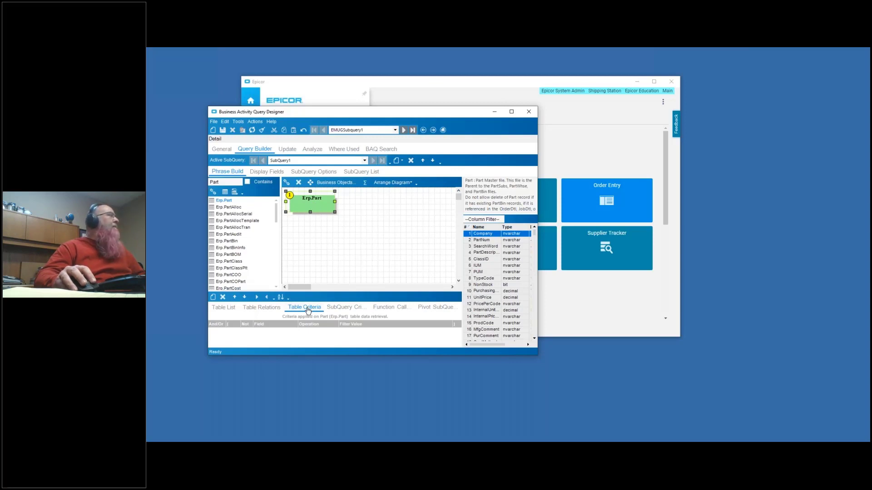
{"action": "left_click", "coordinate": [214, 298]}
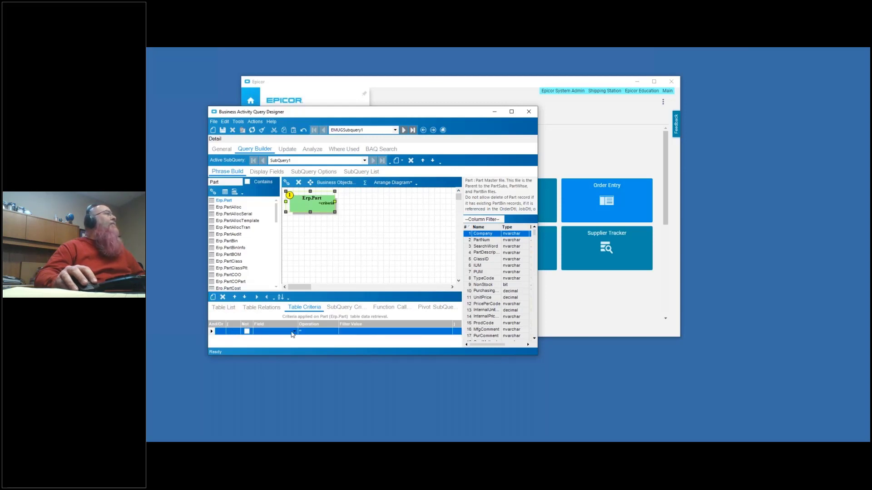
{"action": "left_click", "coordinate": [292, 334]}
{"action": "left_click", "coordinate": [293, 334]}
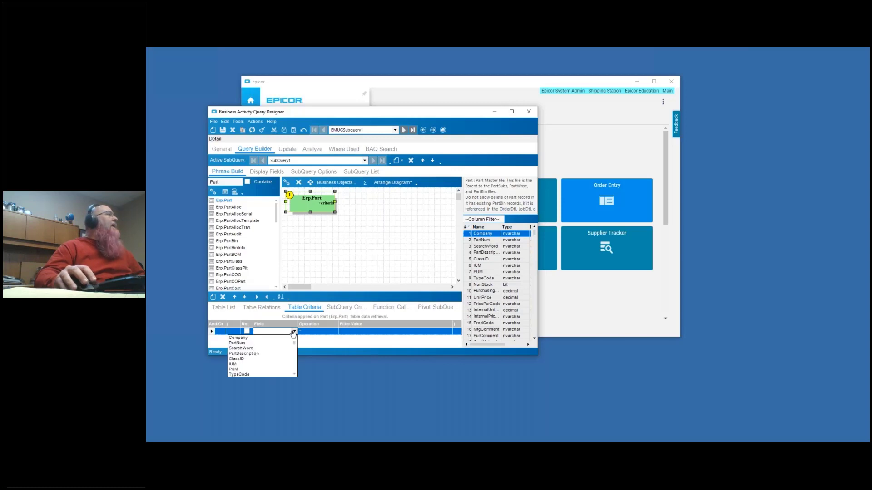
{"action": "left_click", "coordinate": [262, 360]}
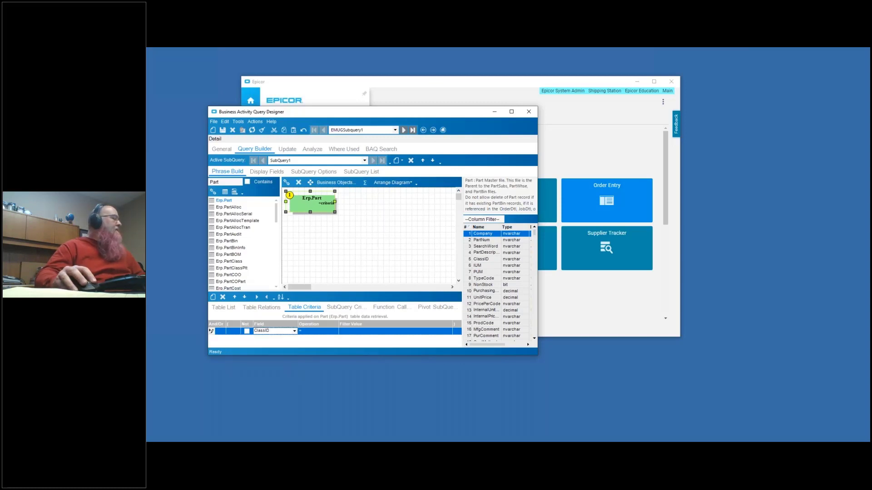
{"action": "left_click", "coordinate": [350, 332]}
{"action": "left_click", "coordinate": [350, 332]}
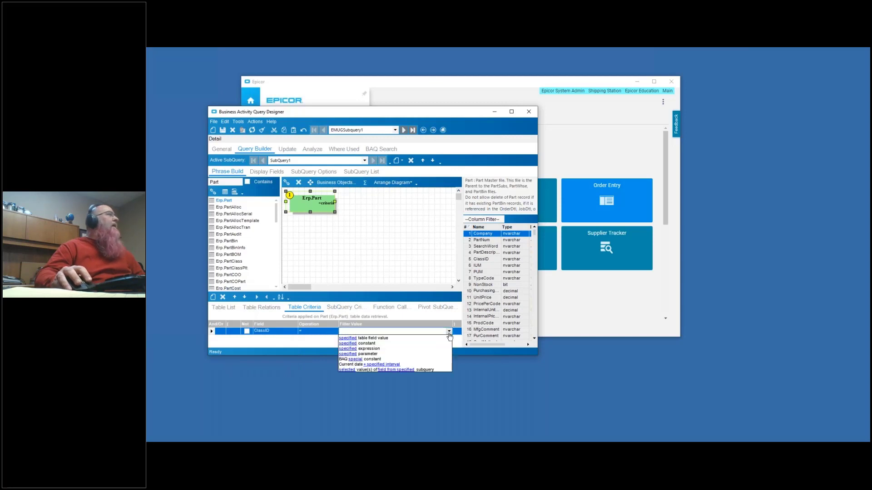
{"action": "left_click", "coordinate": [350, 344]}
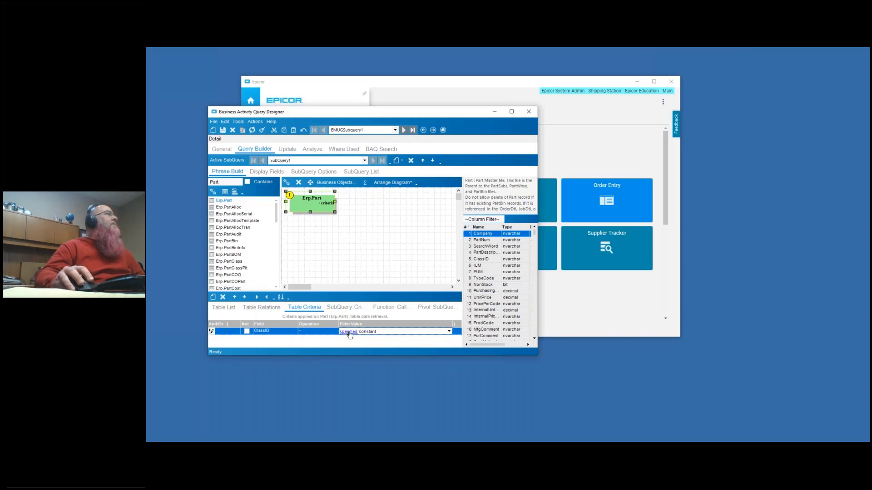
{"action": "left_click", "coordinate": [348, 332]}
{"action": "type", "text": "ELEC"}
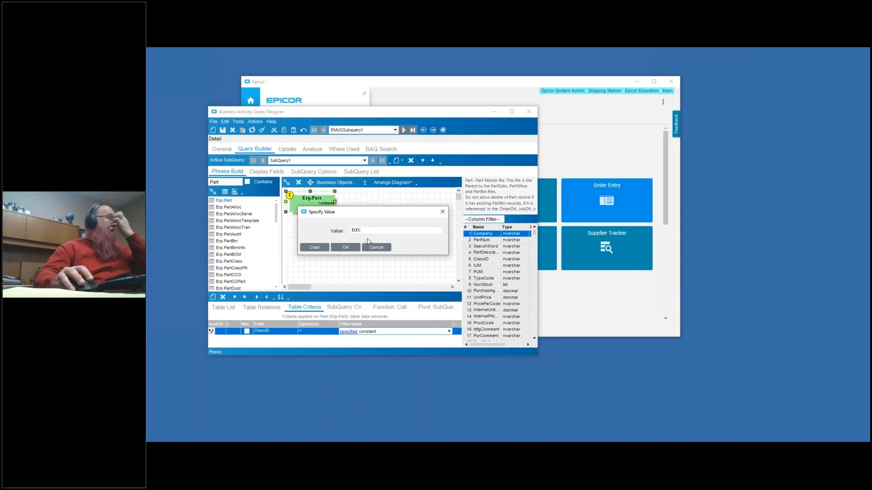
{"action": "left_click", "coordinate": [343, 248]}
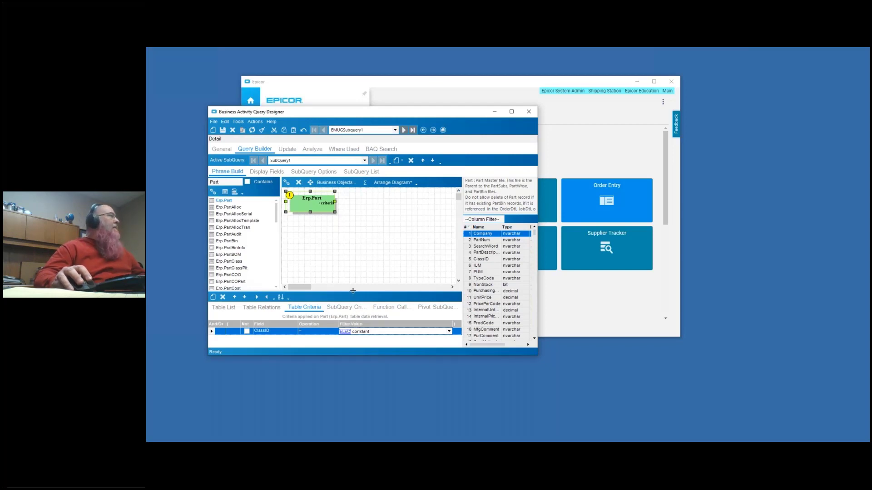
- Add the Part table's Company and PartNum columns to the subquery's display columns
{"action": "left_click", "coordinate": [266, 173]}
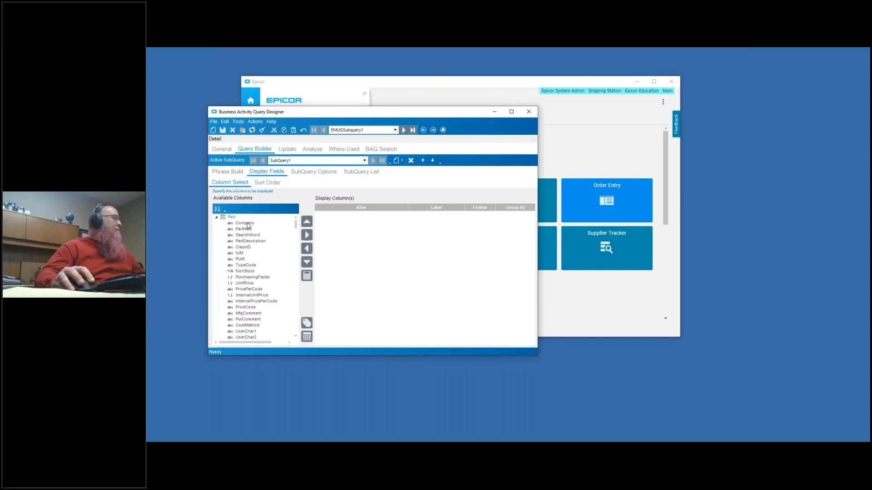
{"action": "double_click", "coordinate": [247, 225]}
{"action": "double_click", "coordinate": [247, 224]}
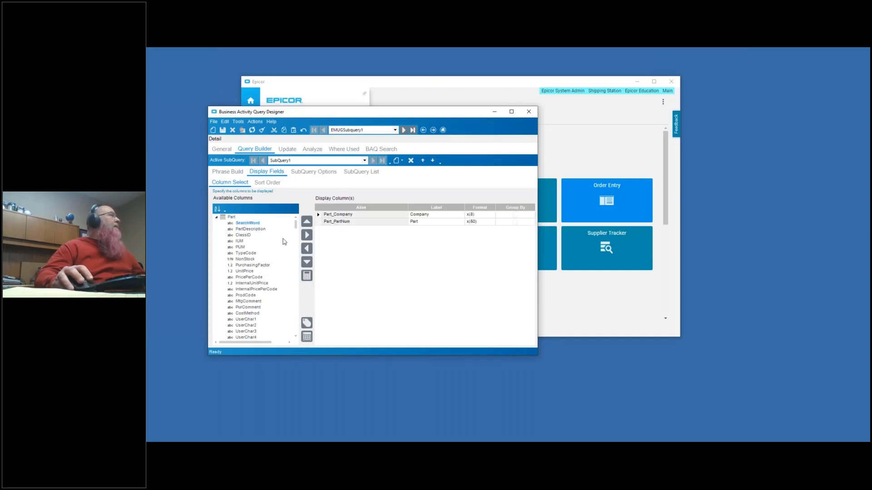
- Sort the subquery's results by the Part table's PartNum column
{"action": "left_click", "coordinate": [273, 183]}
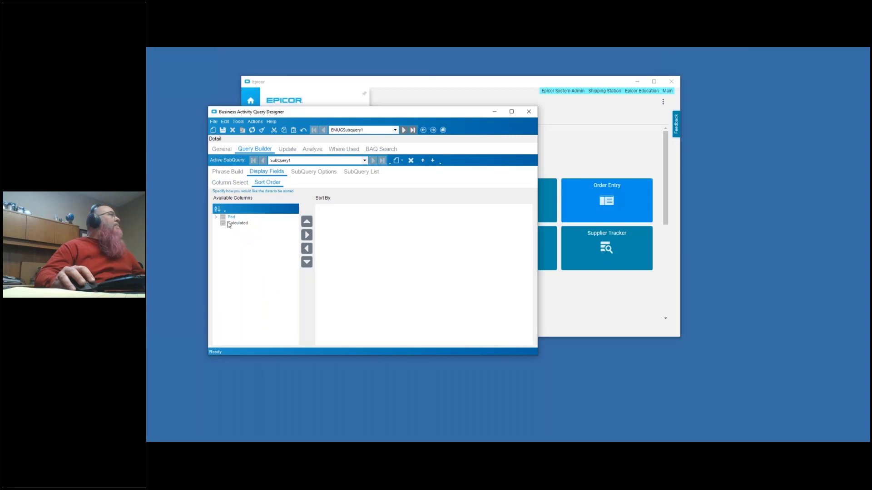
{"action": "left_click", "coordinate": [217, 218]}
{"action": "double_click", "coordinate": [243, 229]}
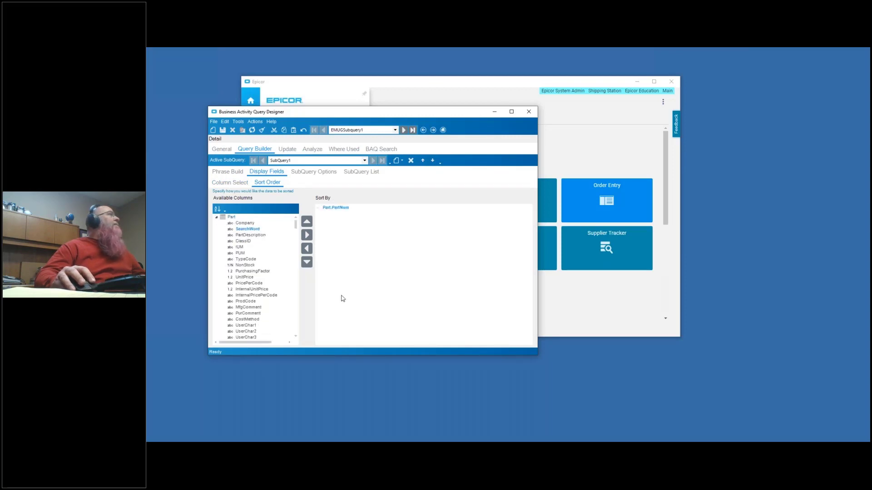
- Run a test of the query to check the rows it returns
{"action": "left_click", "coordinate": [313, 150]}
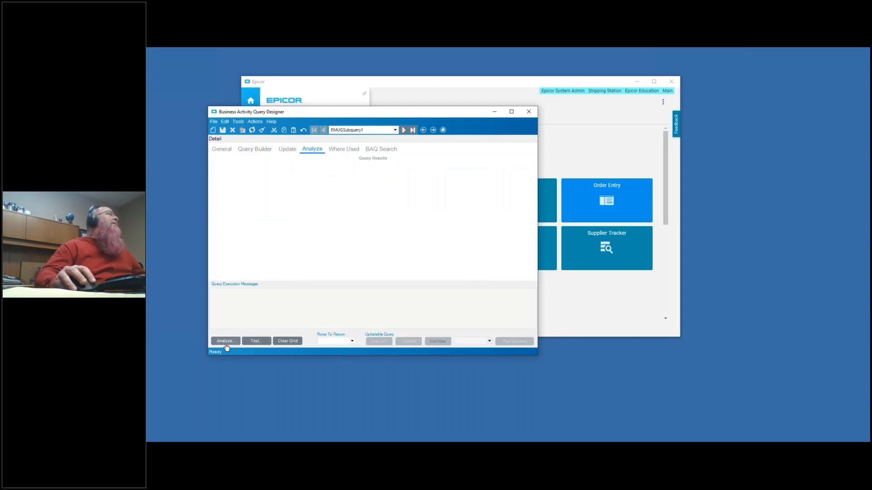
{"action": "left_click", "coordinate": [255, 342]}
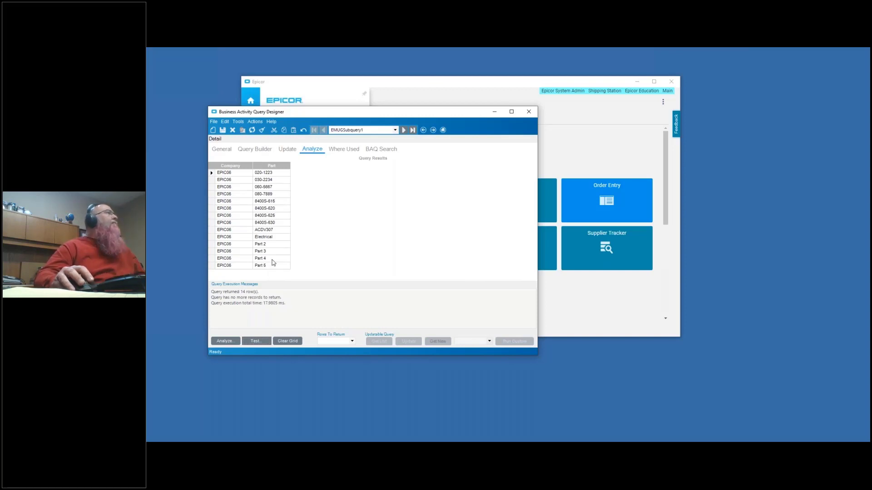
- Remove Part.PartNum from the subquery's sort order
{"action": "left_click", "coordinate": [259, 153]}
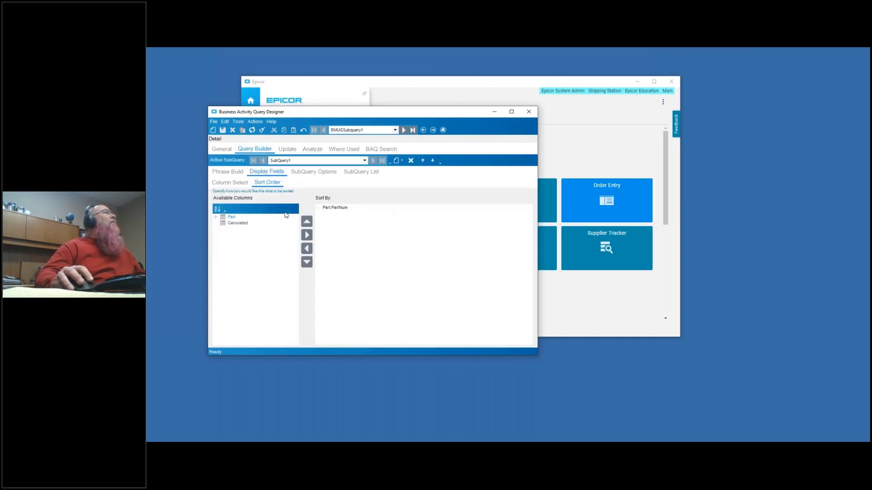
{"action": "left_click", "coordinate": [331, 209]}
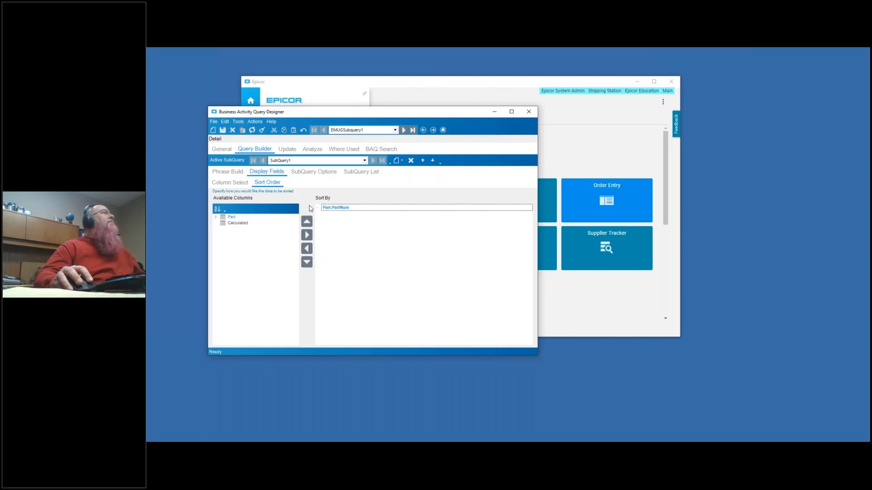
{"action": "left_click", "coordinate": [307, 248]}
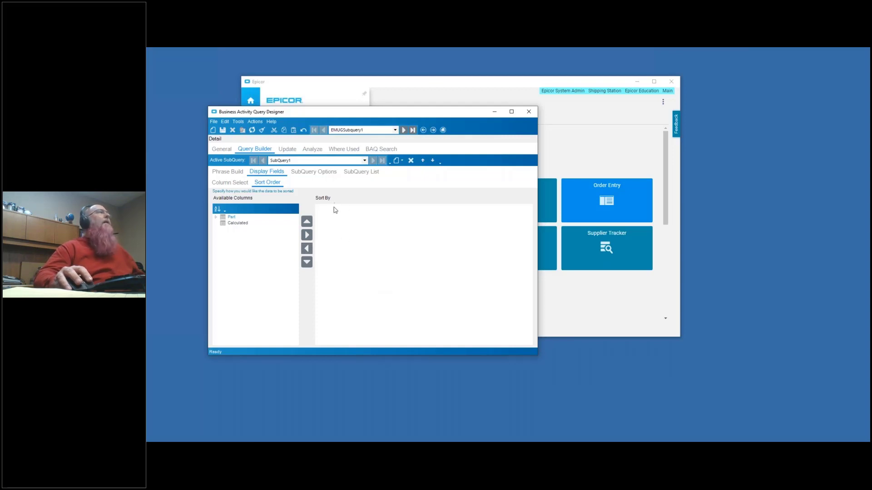
- Rename SubQuery1 as Parts in its subquery options
{"action": "left_click", "coordinate": [322, 175]}
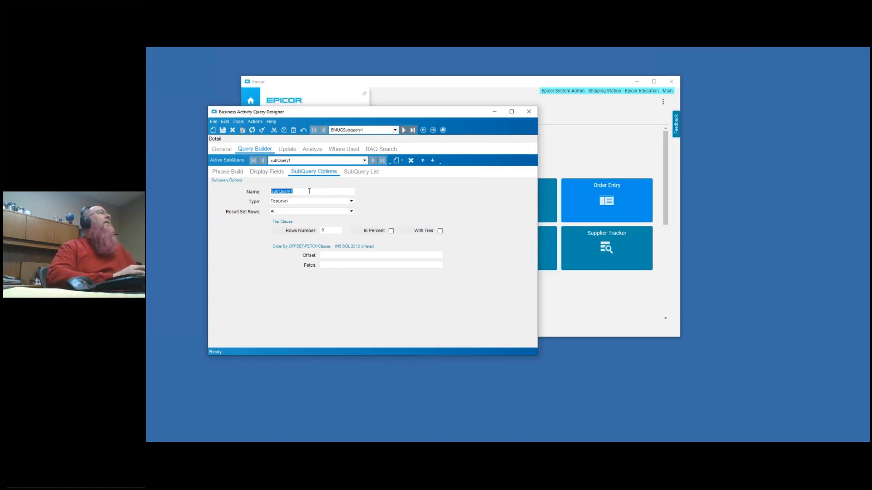
{"action": "type", "text": "Parts"}
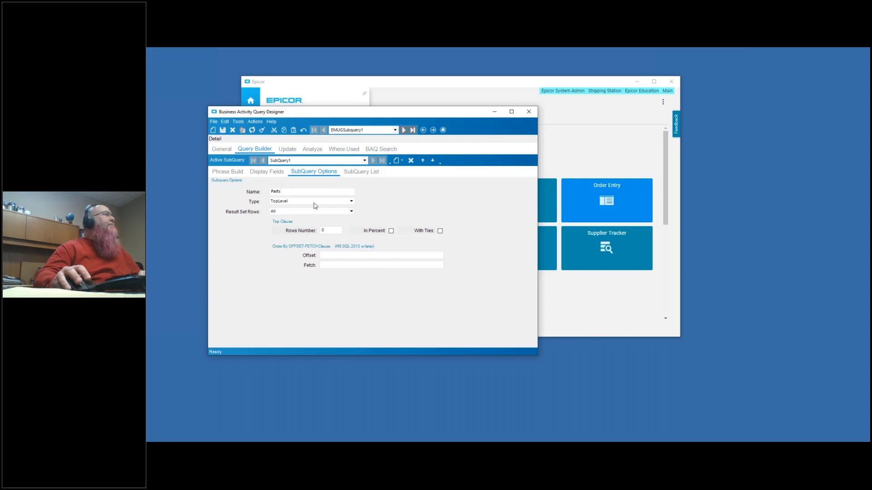
- Set the Parts subquery's type to InnerSubQuery and add a second subquery to the query
{"action": "left_click", "coordinate": [329, 204]}
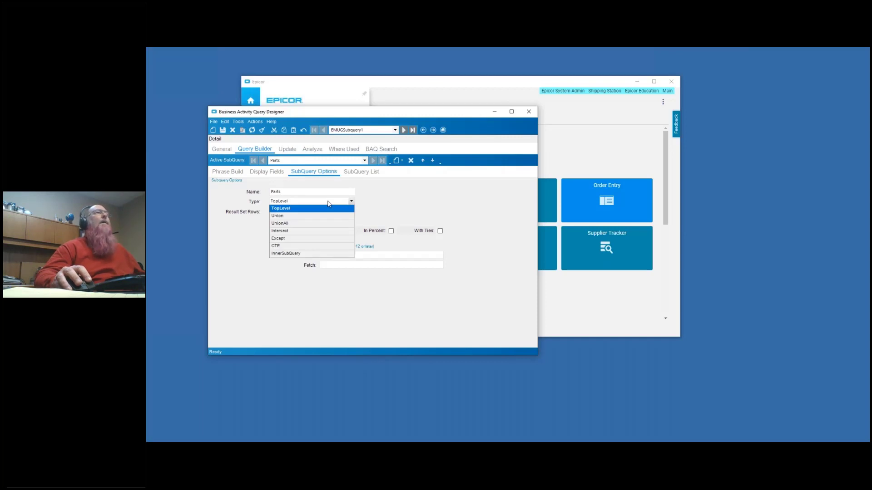
{"action": "left_click", "coordinate": [295, 254]}
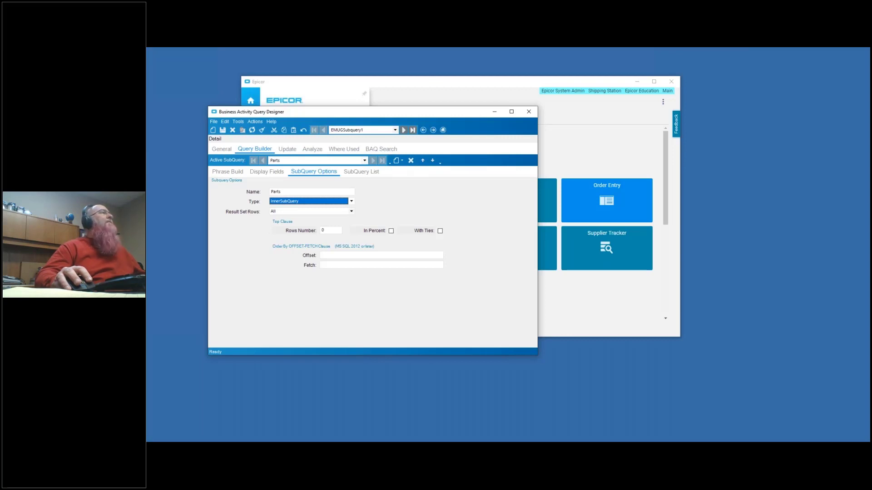
{"action": "left_click", "coordinate": [398, 165]}
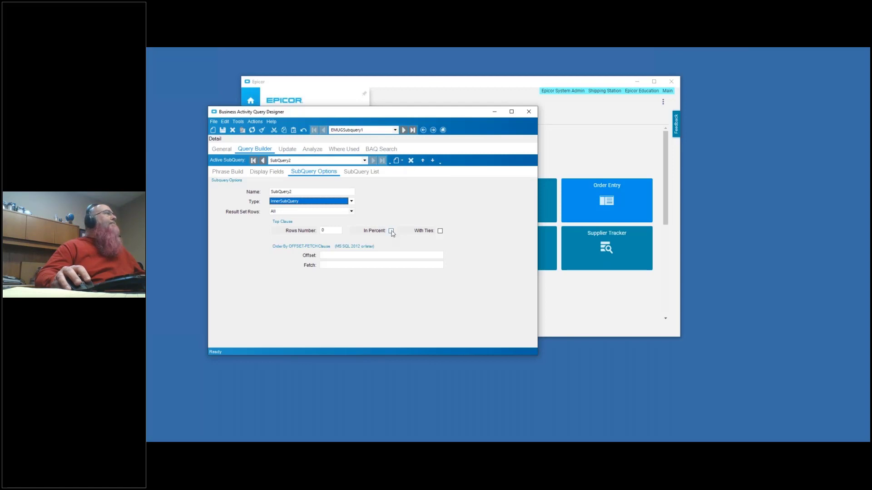
- Name the new subquery TopLevel and set its type to TopLevel
{"action": "double_click", "coordinate": [316, 192]}
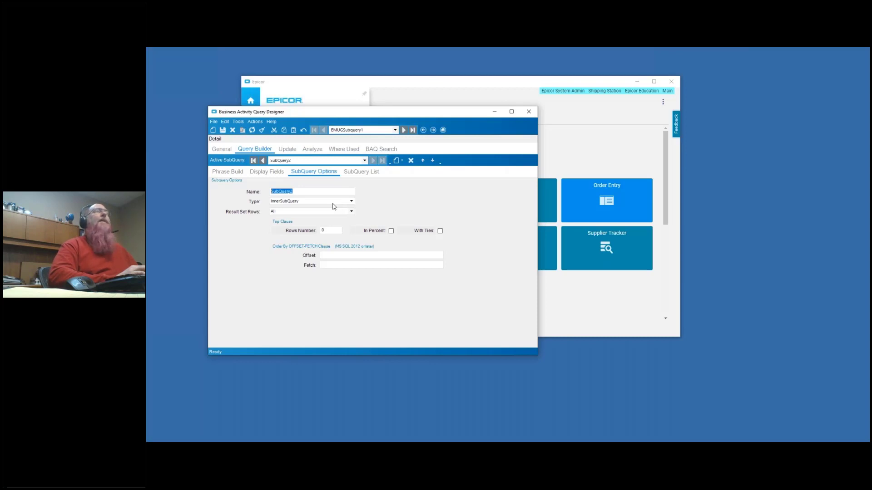
{"action": "type", "text": "Top"}
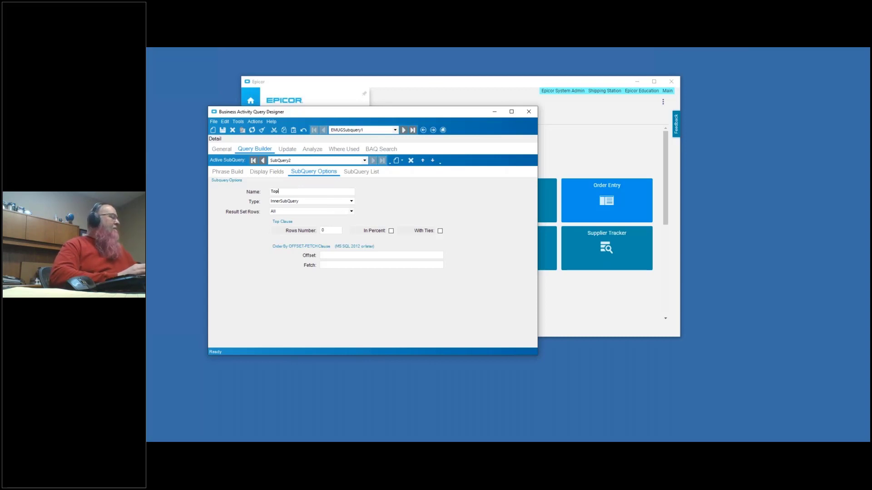
{"action": "type", "text": "Level"}
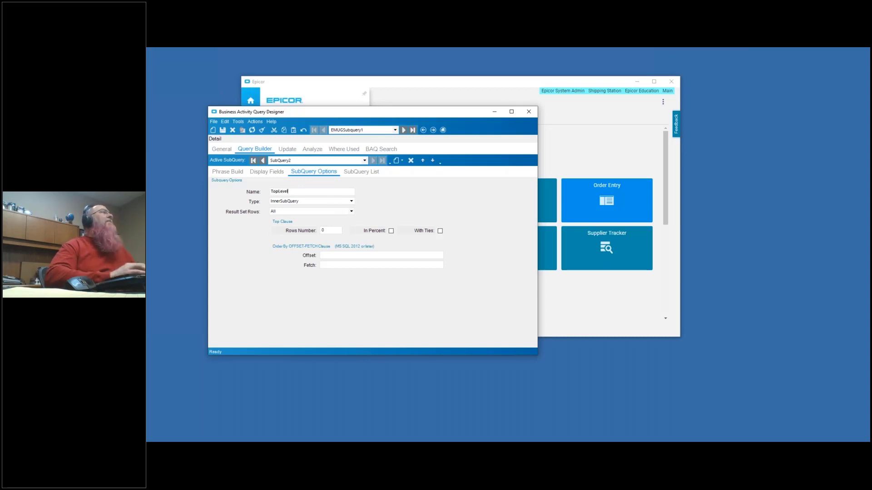
{"action": "left_click", "coordinate": [345, 201]}
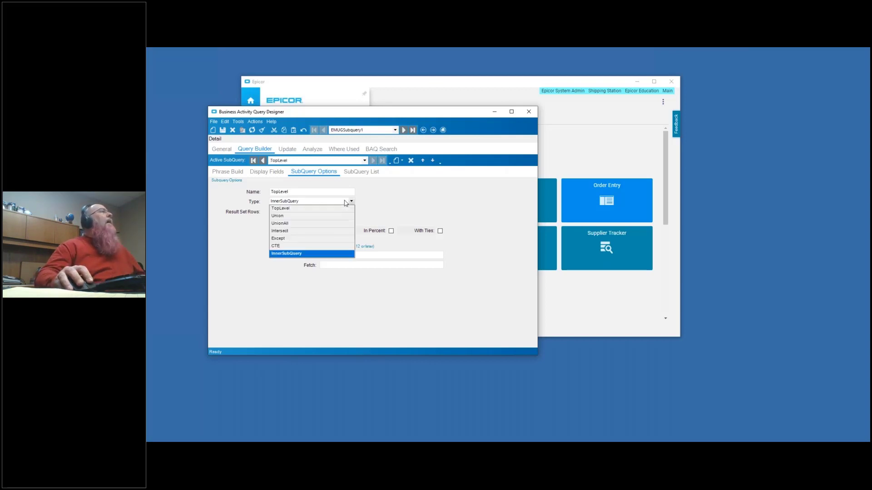
{"action": "left_click", "coordinate": [293, 207]}
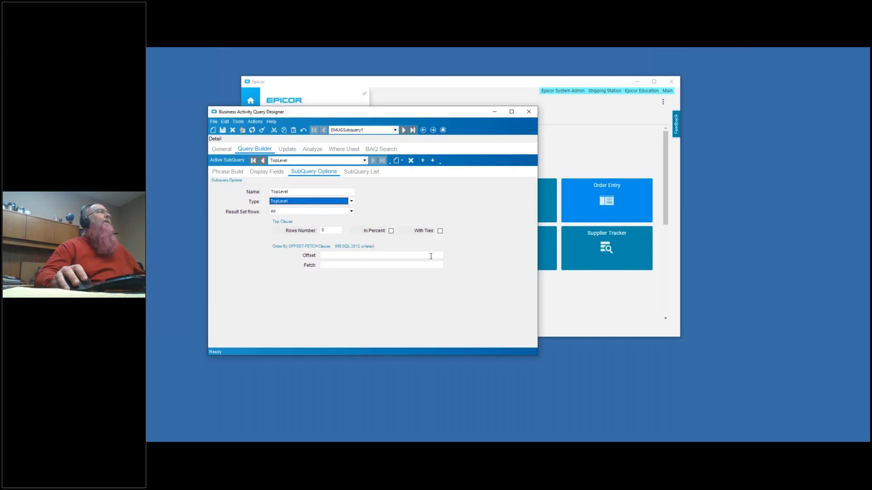
{"action": "double_click", "coordinate": [295, 192]}
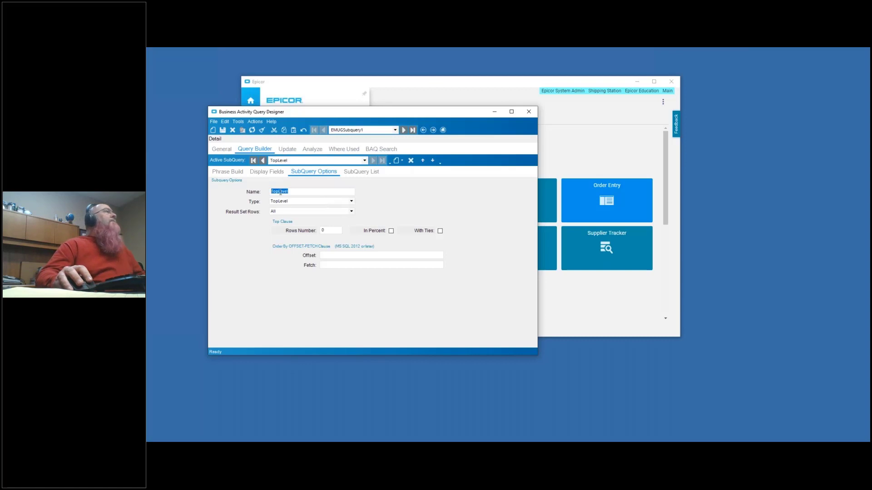
- View the Parts subquery's table diagram and return to the diagram of the TopLevel subquery
{"action": "left_click", "coordinate": [233, 175]}
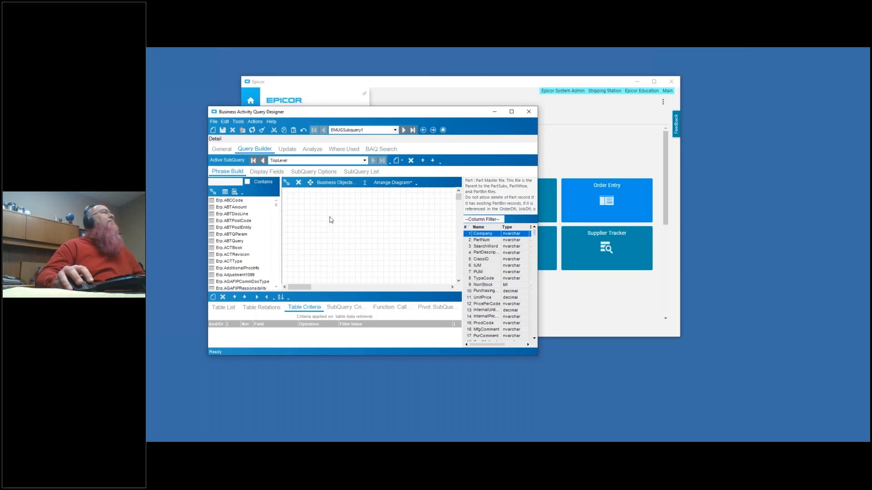
{"action": "left_click", "coordinate": [365, 160]}
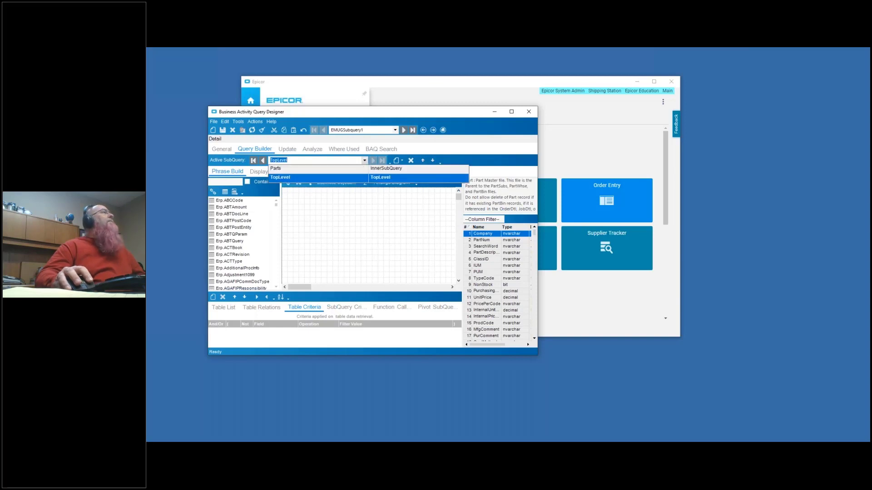
{"action": "left_click", "coordinate": [287, 171]}
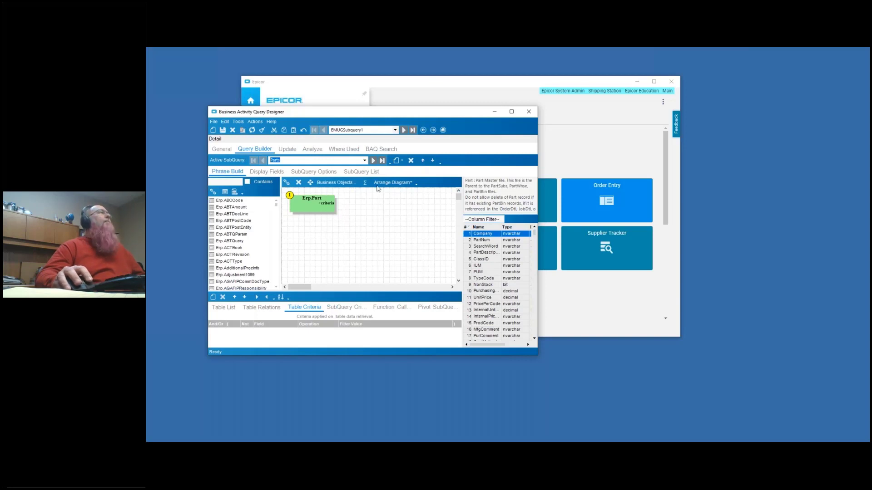
{"action": "left_click", "coordinate": [364, 160]}
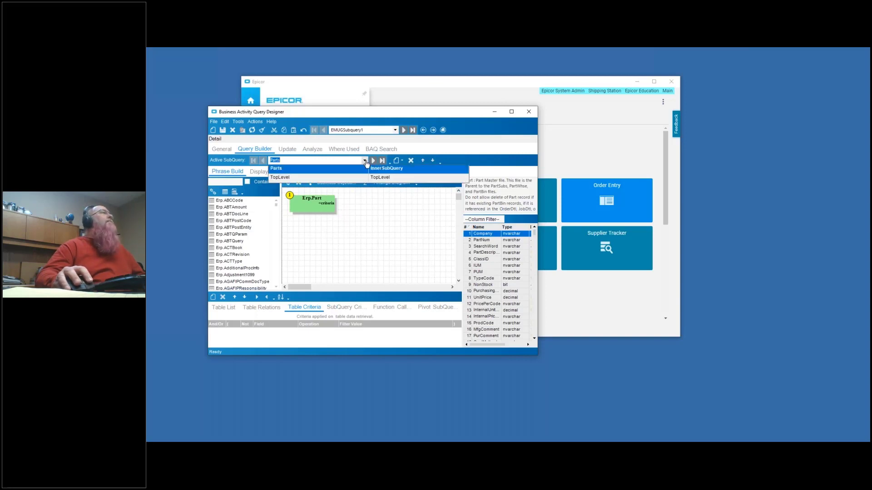
{"action": "left_click", "coordinate": [328, 180]}
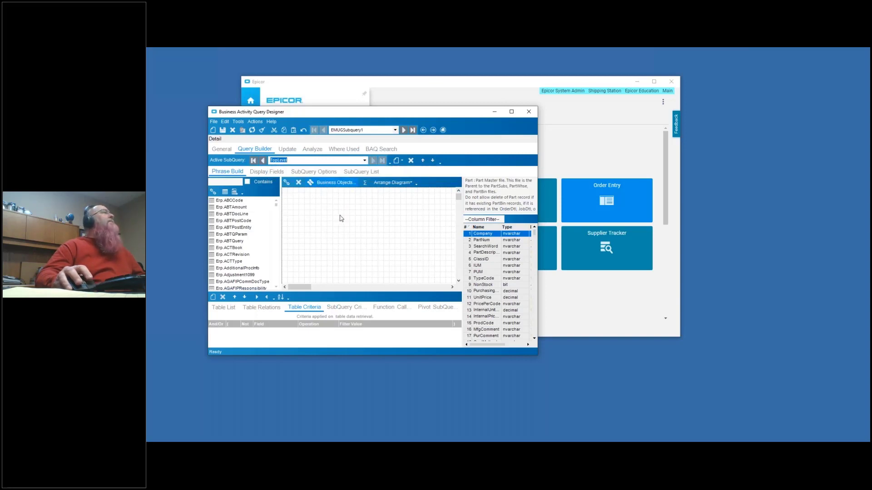
- Add the Erp.OrderDtl, Erp.OrderHed and Erp.Customer tables to the TopLevel subquery, placing OrderHed below the other two
{"action": "left_click", "coordinate": [225, 181]}
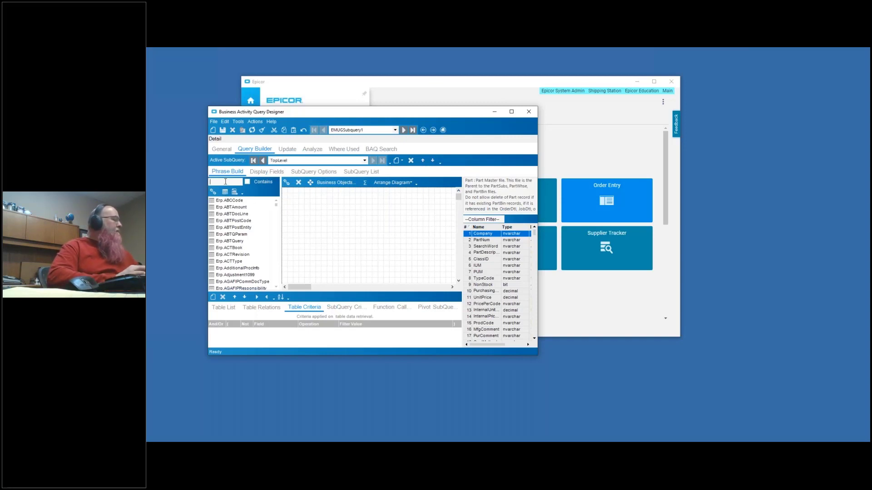
{"action": "type", "text": "order"}
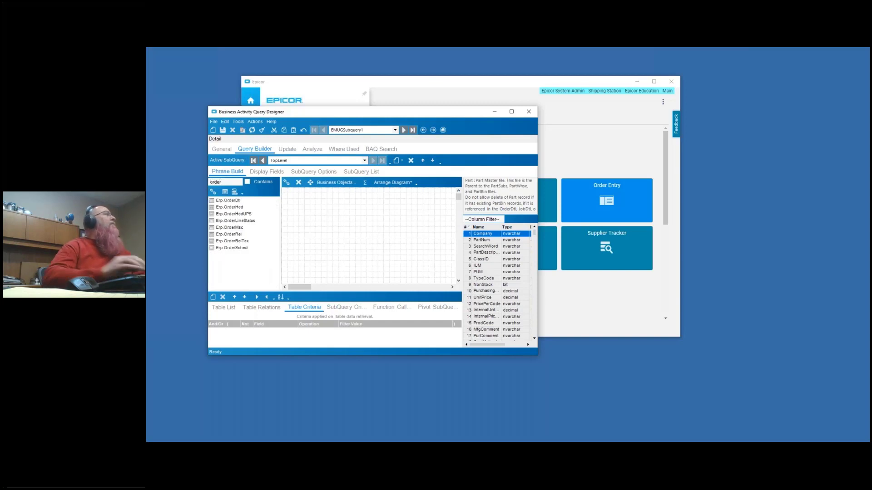
{"action": "double_click", "coordinate": [230, 201]}
{"action": "type", "text": "h"}
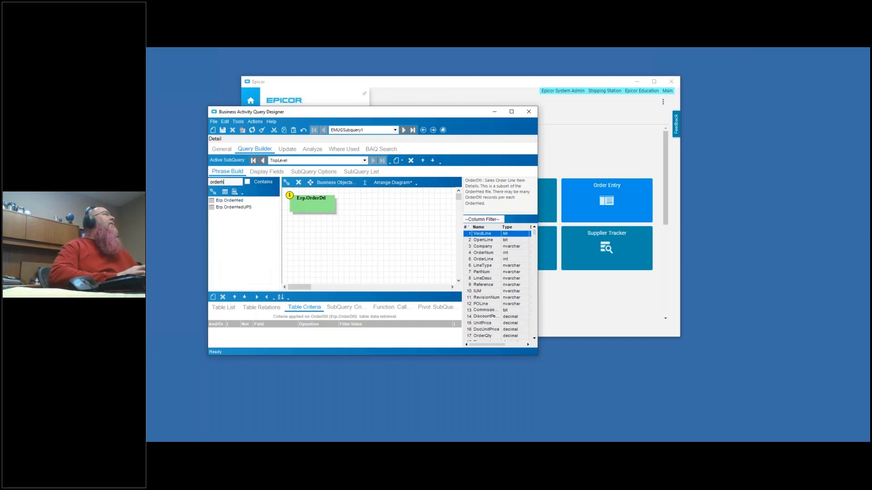
{"action": "double_click", "coordinate": [232, 201]}
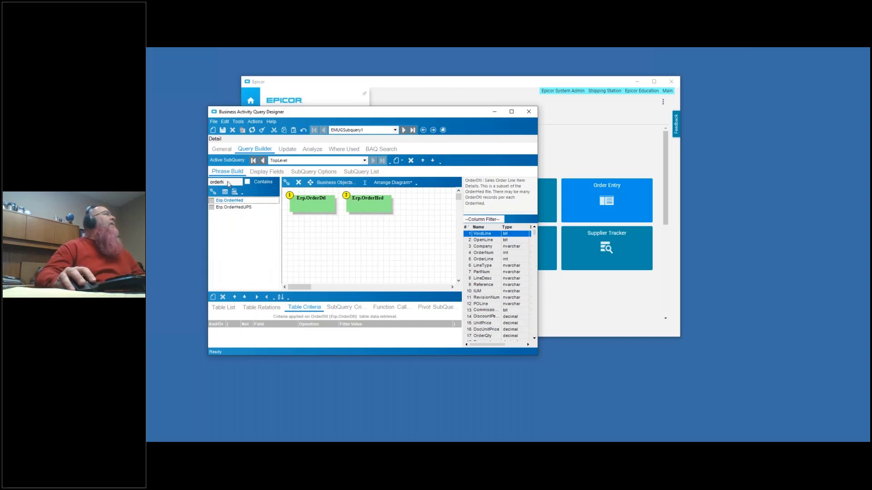
{"action": "double_click", "coordinate": [211, 182]}
{"action": "type", "text": "customer"}
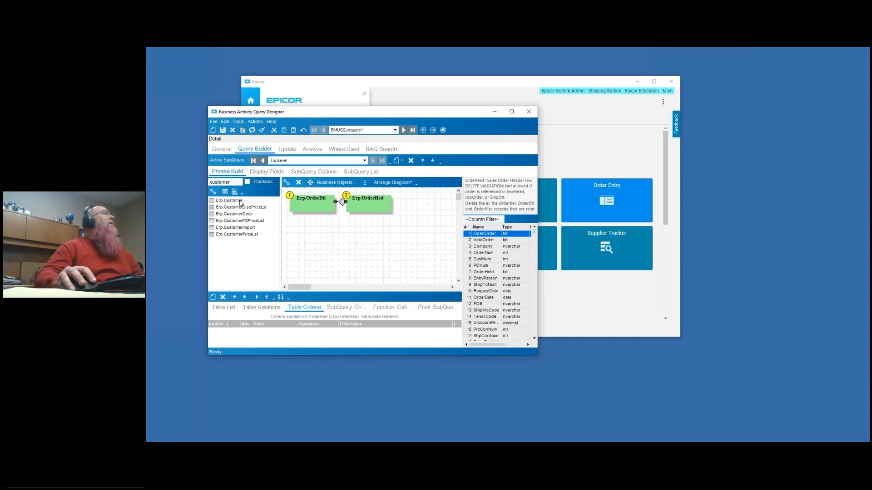
{"action": "double_click", "coordinate": [241, 200]}
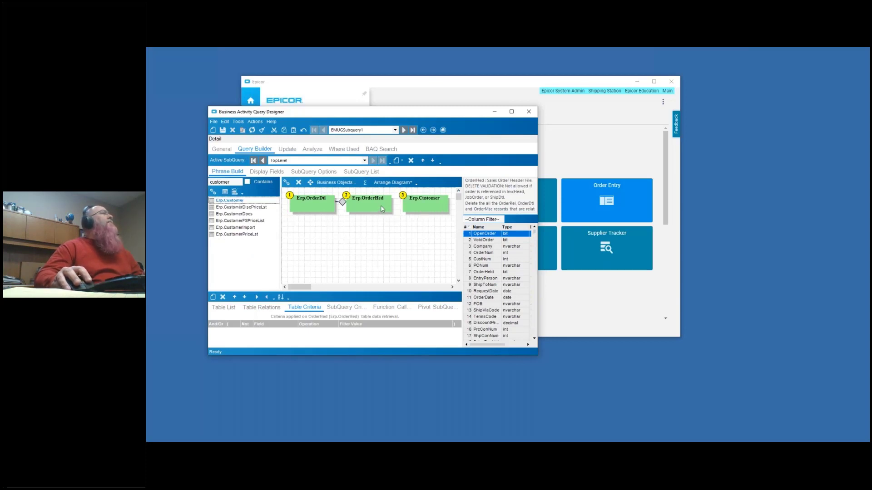
{"action": "left_click_drag", "start_coordinate": [380, 205], "coordinate": [375, 240]}
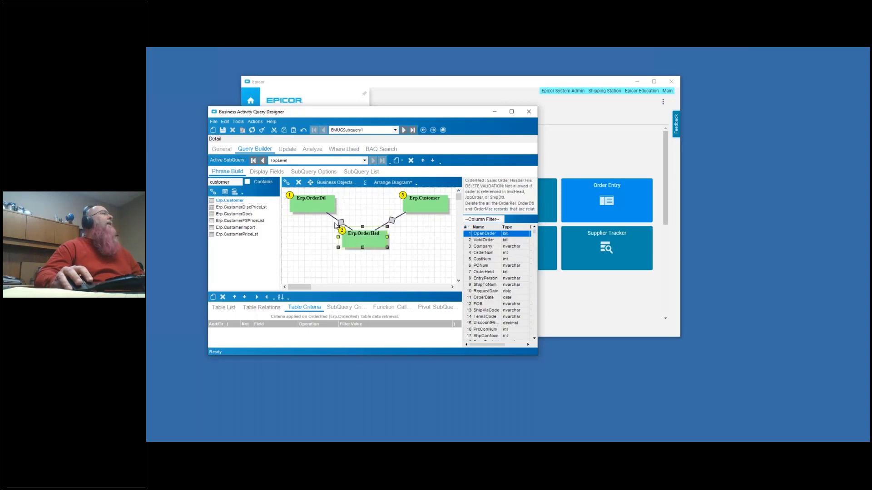
- Examine the relations linking OrderDtl, OrderHed and Customer, including the join types available between OrderDtl and OrderHed
{"action": "left_click", "coordinate": [349, 227]}
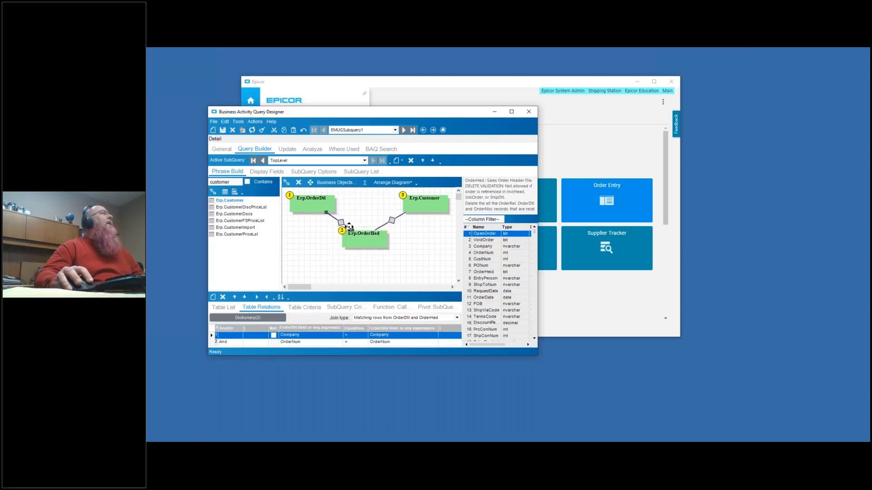
{"action": "left_click", "coordinate": [392, 220]}
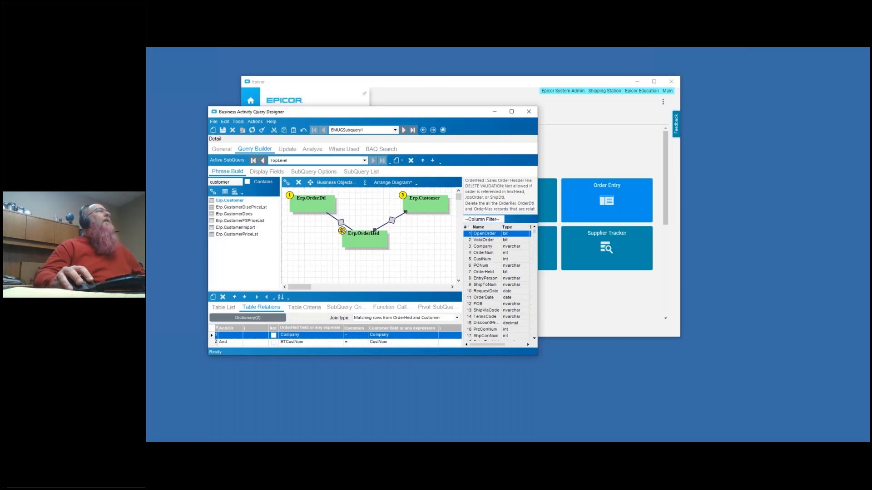
{"action": "left_click", "coordinate": [341, 223]}
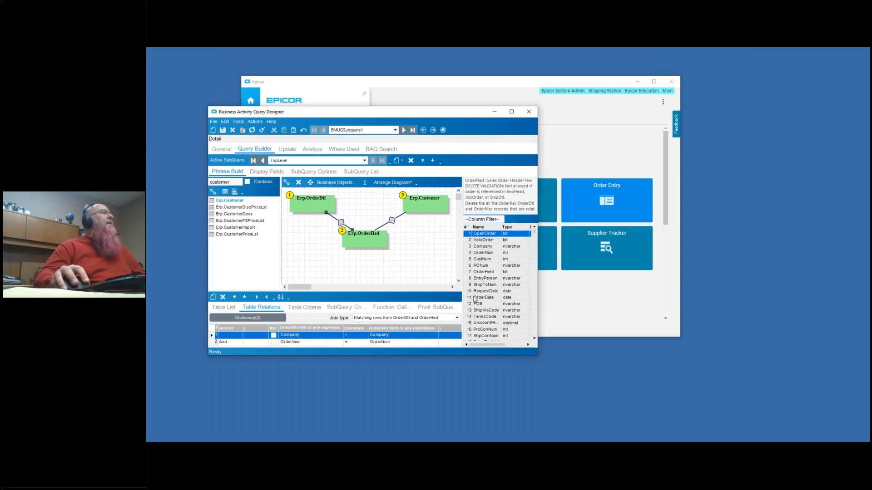
{"action": "double_click", "coordinate": [447, 112]}
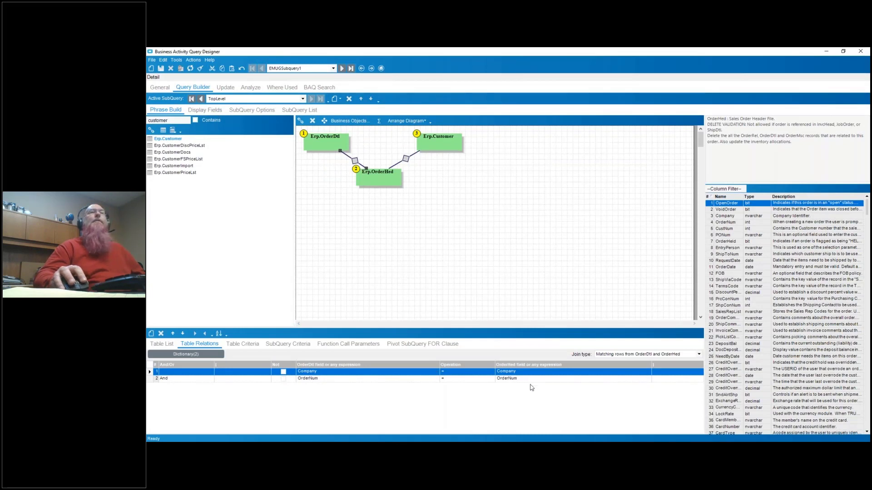
{"action": "left_click", "coordinate": [698, 355]}
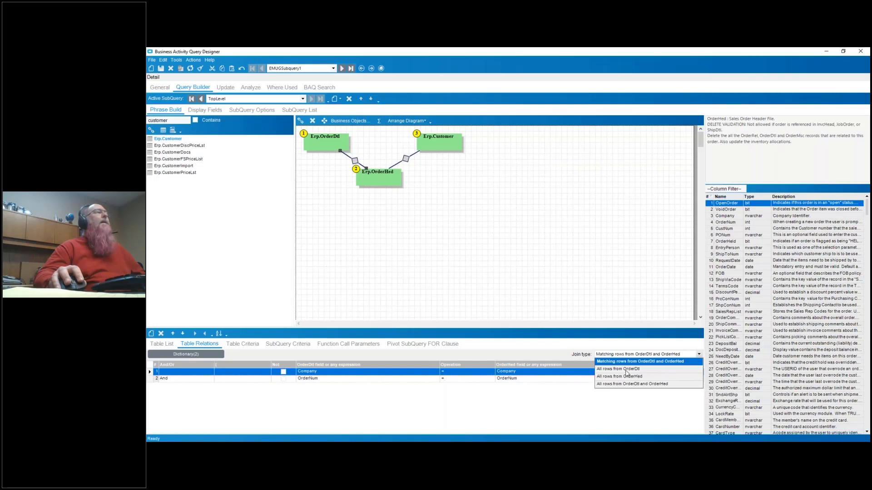
{"action": "left_click", "coordinate": [699, 357]}
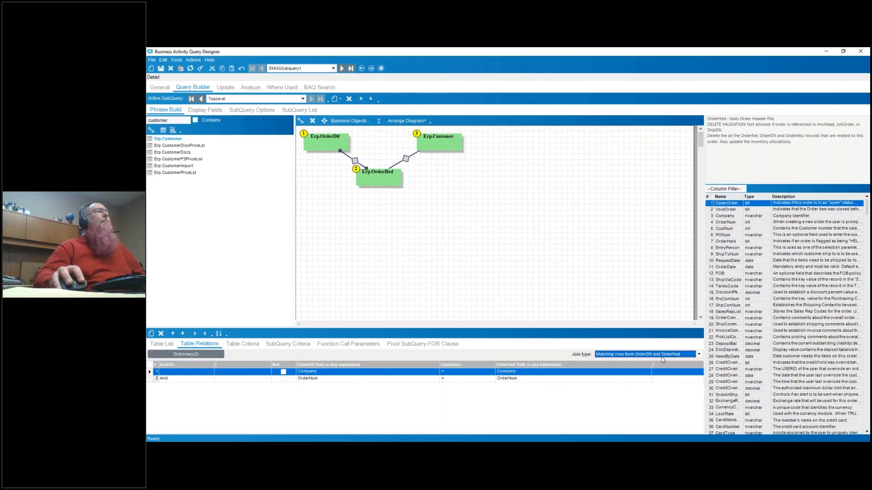
{"action": "left_click", "coordinate": [335, 140]}
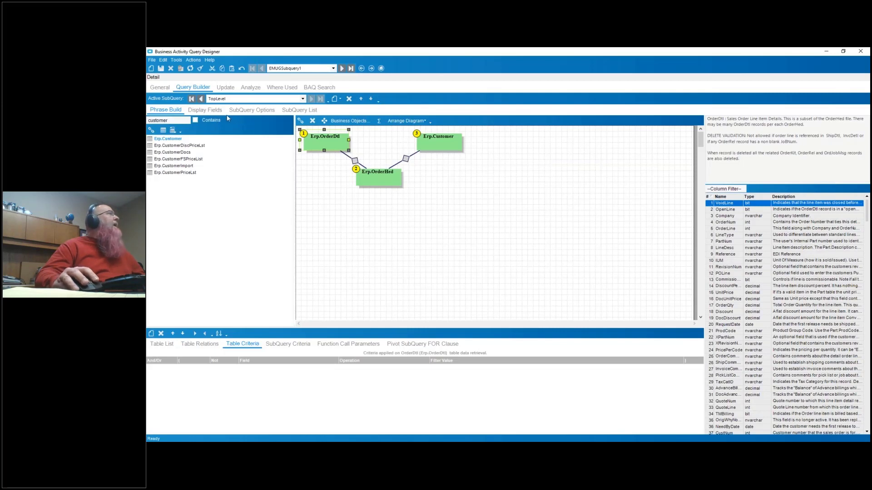
- Add OrderDtl's Company, OrderNum, OpenLine and PartNum columns to the TopLevel subquery's sort order
{"action": "left_click", "coordinate": [205, 110]}
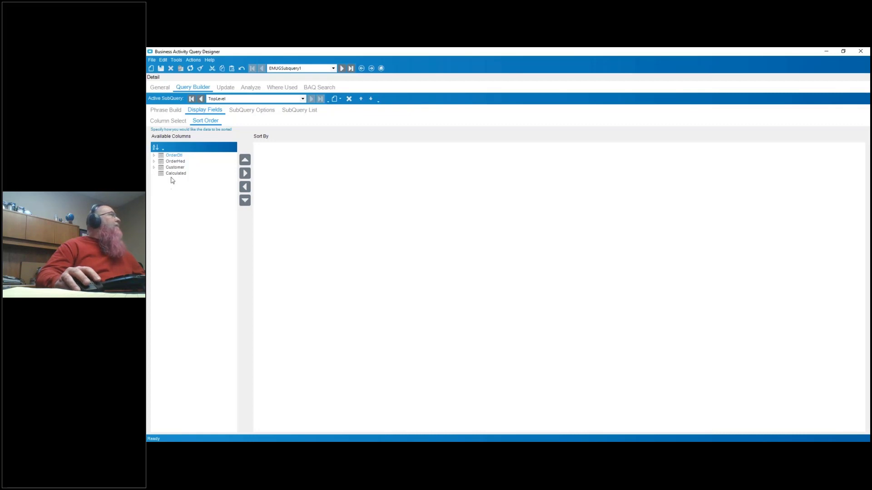
{"action": "left_click", "coordinate": [154, 155]}
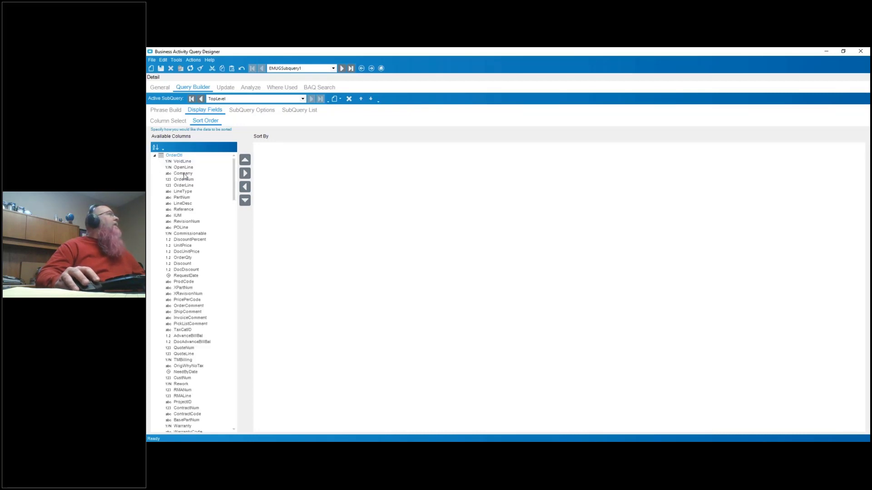
{"action": "double_click", "coordinate": [183, 174]}
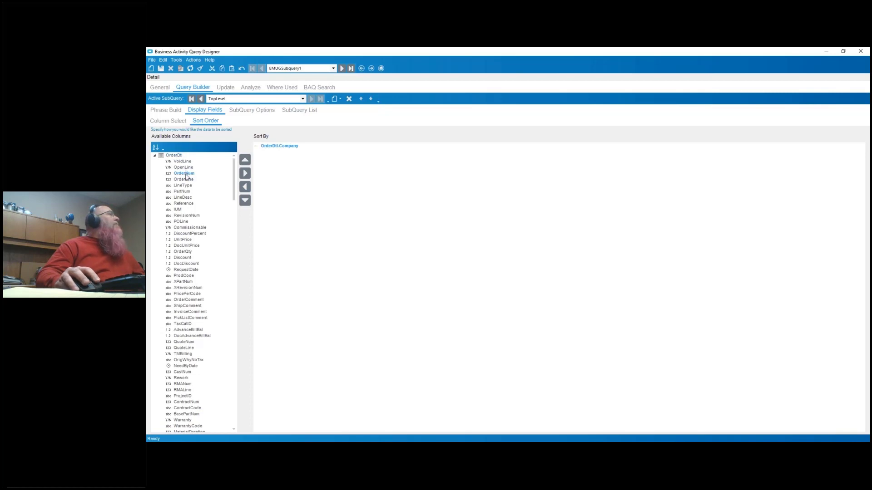
{"action": "double_click", "coordinate": [183, 174]}
{"action": "double_click", "coordinate": [184, 168]}
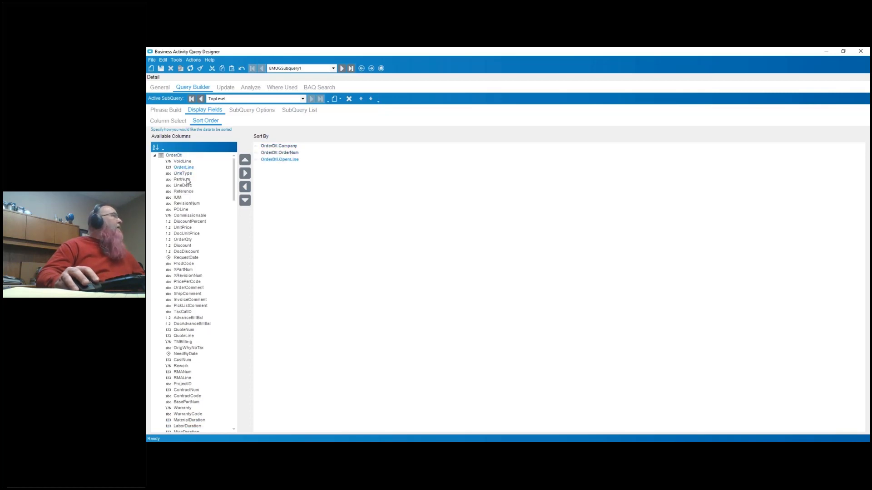
{"action": "double_click", "coordinate": [184, 180]}
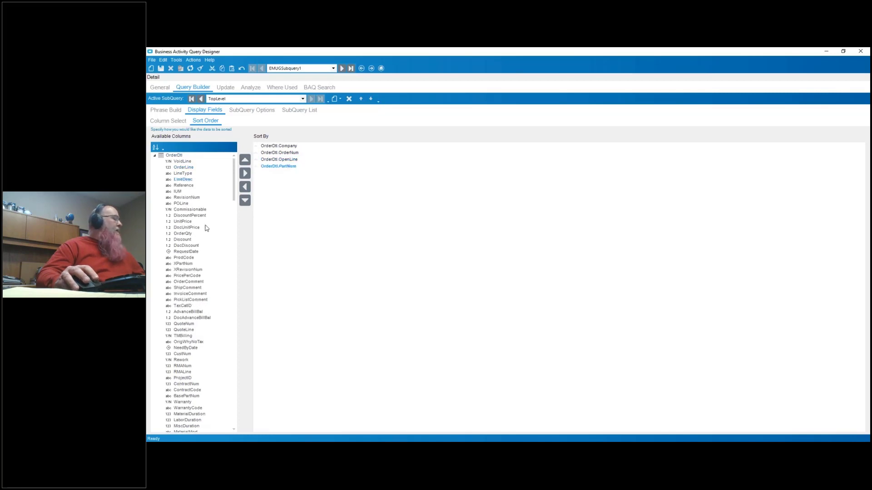
- Add the Customer table's CustID column to the TopLevel subquery's sort order
{"action": "left_click", "coordinate": [155, 156]}
{"action": "left_click", "coordinate": [155, 167]}
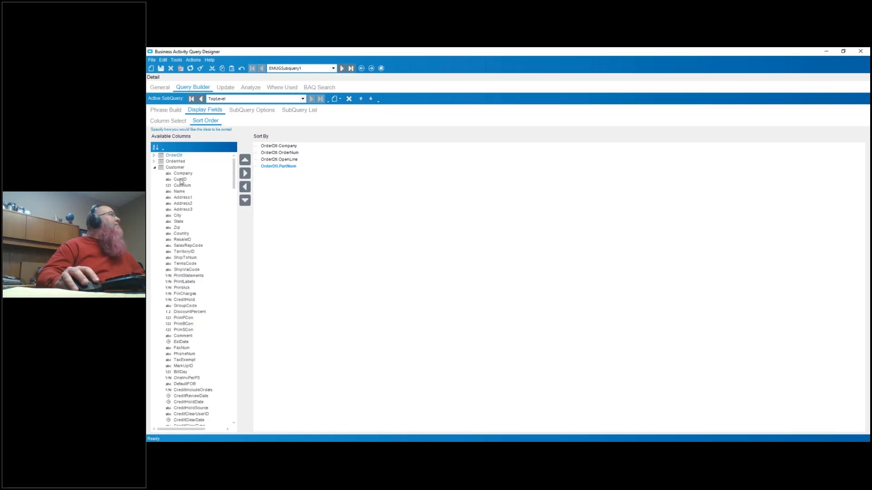
{"action": "double_click", "coordinate": [180, 179]}
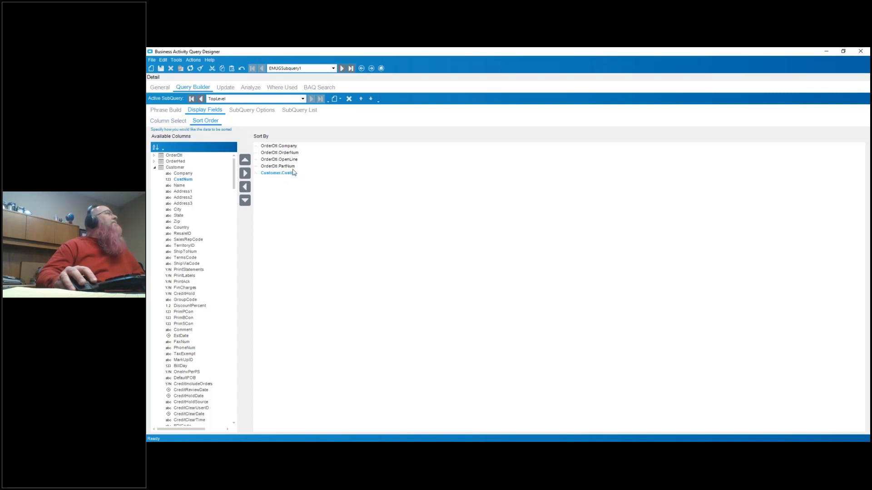
- Remove OpenLine, PartNum and CustID from the TopLevel subquery's sort order
{"action": "left_click", "coordinate": [286, 146]}
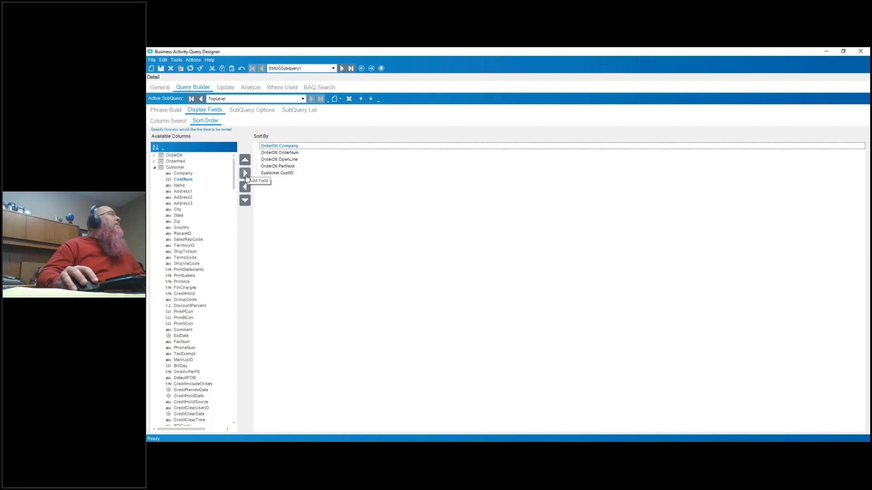
{"action": "left_click", "coordinate": [276, 160]}
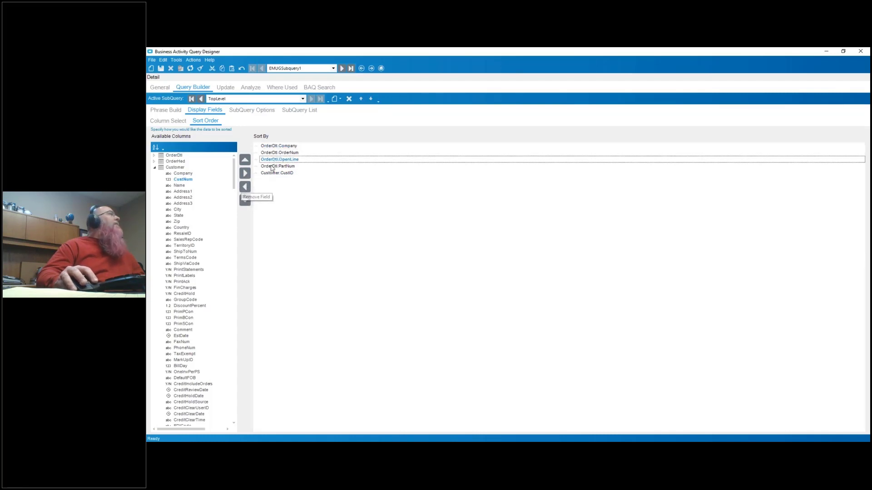
{"action": "left_click", "coordinate": [243, 187]}
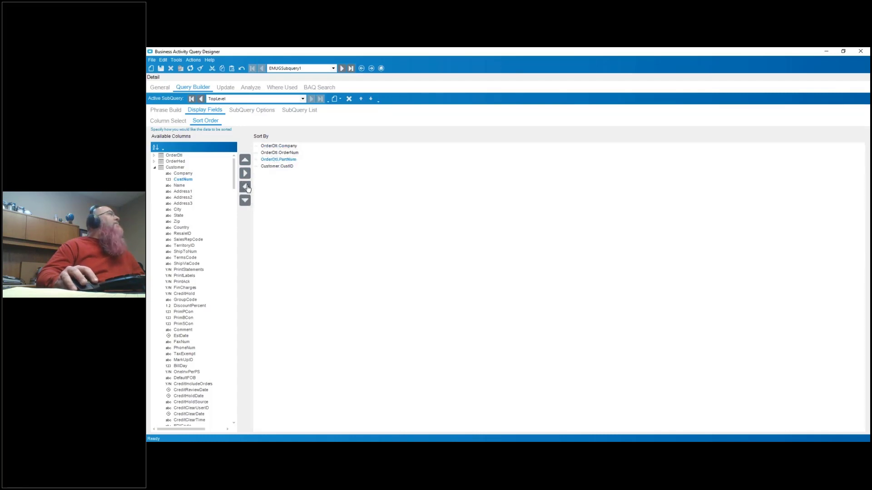
{"action": "left_click", "coordinate": [245, 187]}
{"action": "left_click", "coordinate": [245, 187]}
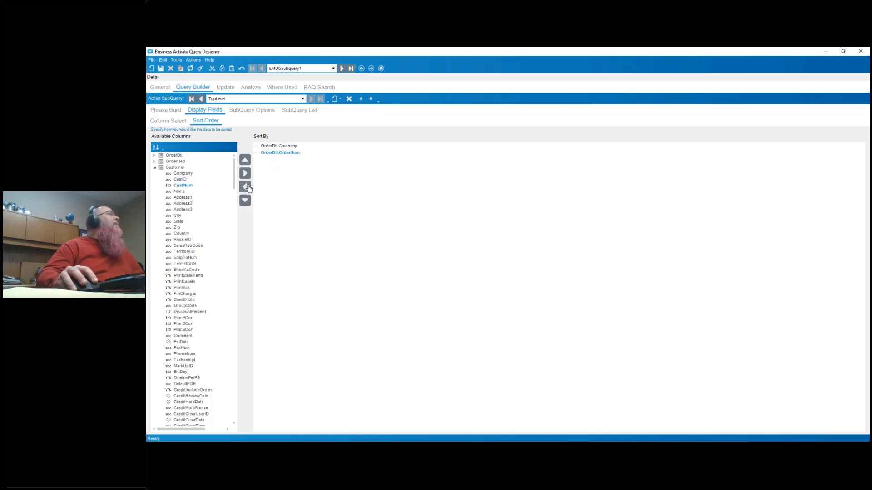
- Add OrderDtl's Company, OrderNum, OpenLine and PartNum and Customer's CustID to the TopLevel subquery's display columns
{"action": "left_click", "coordinate": [165, 121]}
{"action": "left_click", "coordinate": [155, 156]}
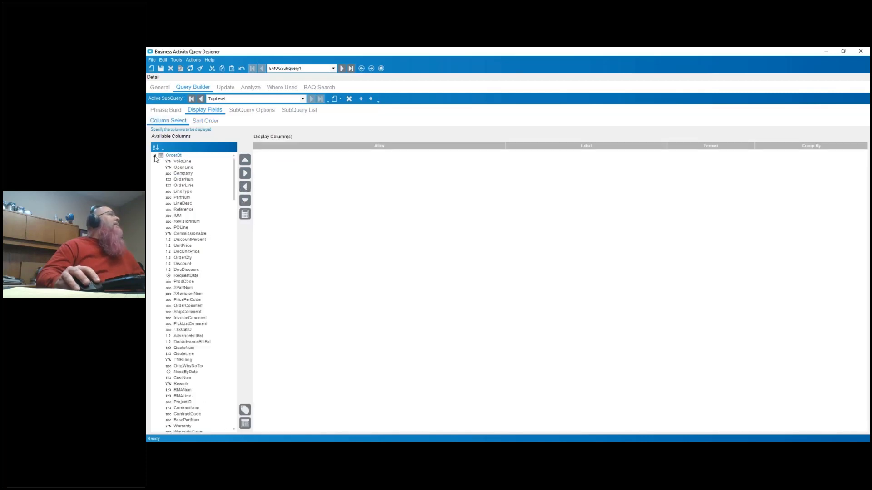
{"action": "double_click", "coordinate": [188, 174]}
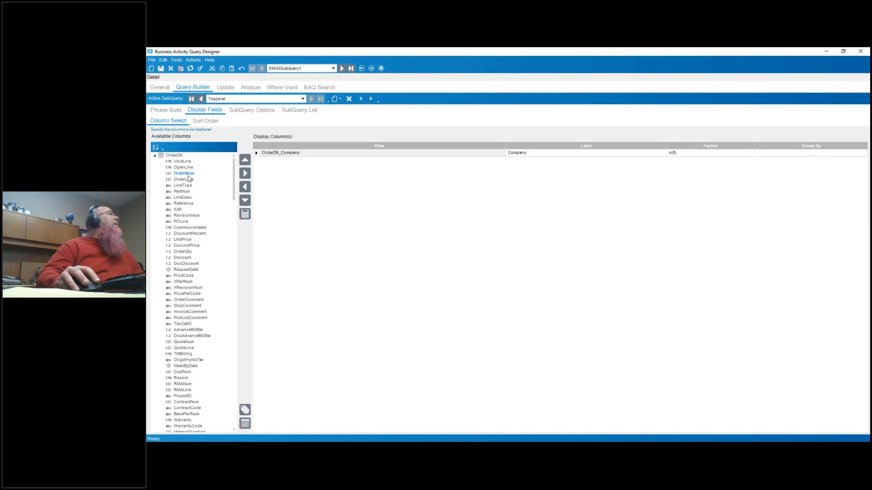
{"action": "double_click", "coordinate": [186, 175]}
{"action": "double_click", "coordinate": [184, 167]}
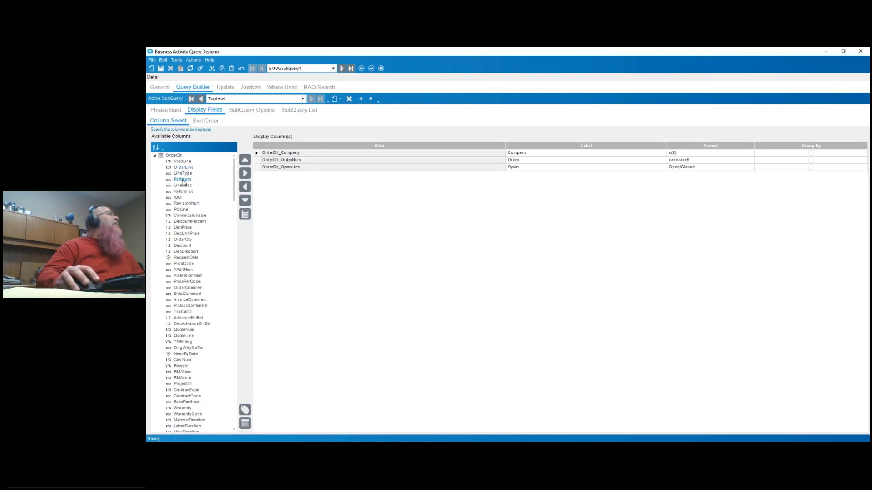
{"action": "double_click", "coordinate": [183, 180]}
{"action": "left_click", "coordinate": [154, 155]}
{"action": "left_click", "coordinate": [155, 168]}
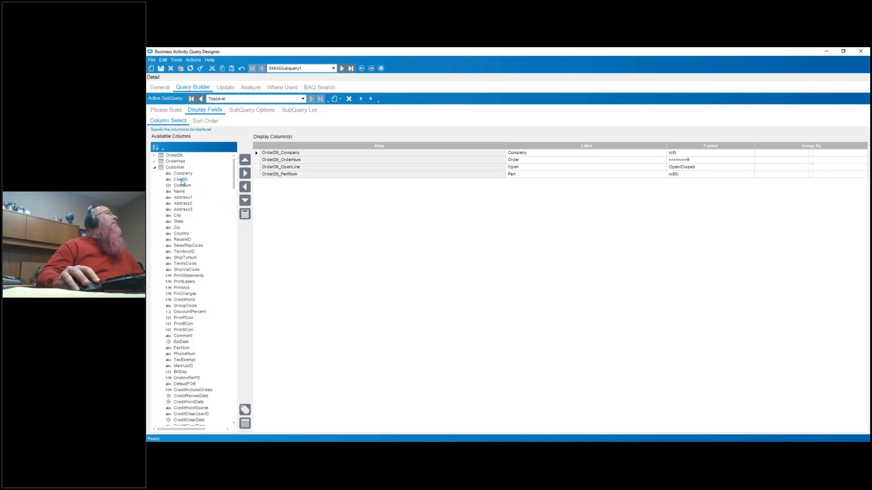
{"action": "double_click", "coordinate": [180, 180]}
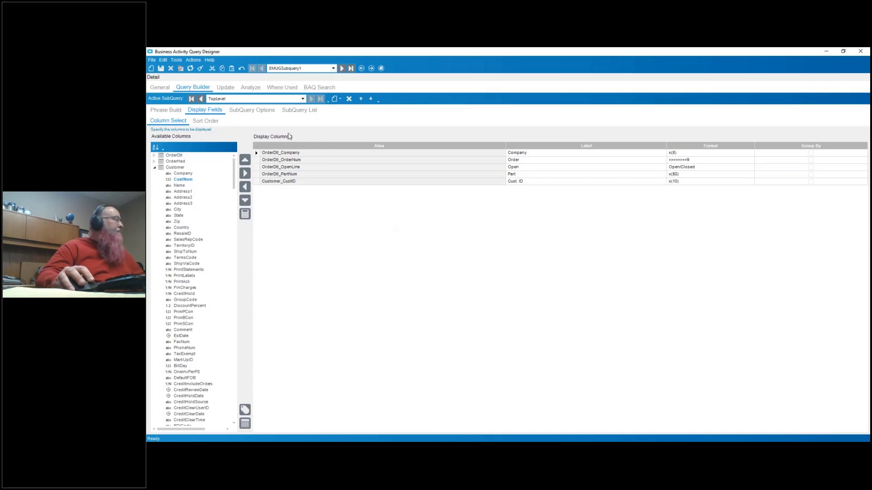
- Test the query and highlight its execution messages to review the unfiltered results
{"action": "left_click", "coordinate": [255, 88]}
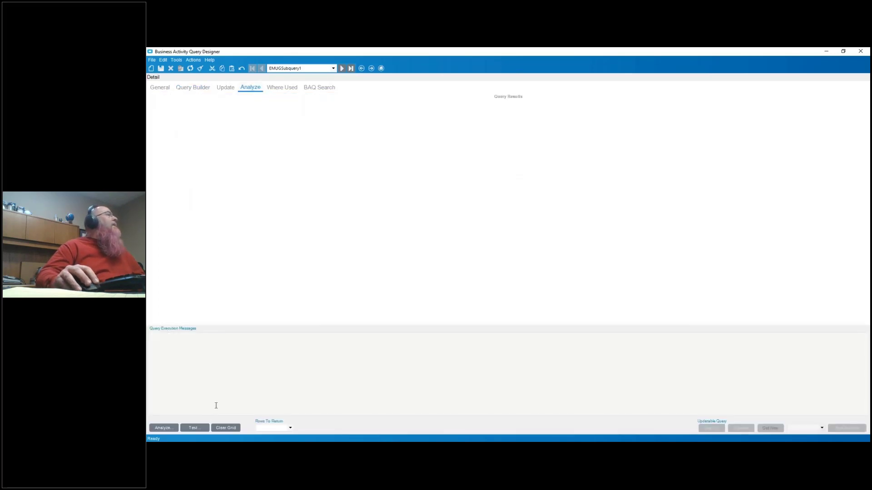
{"action": "left_click", "coordinate": [194, 428]}
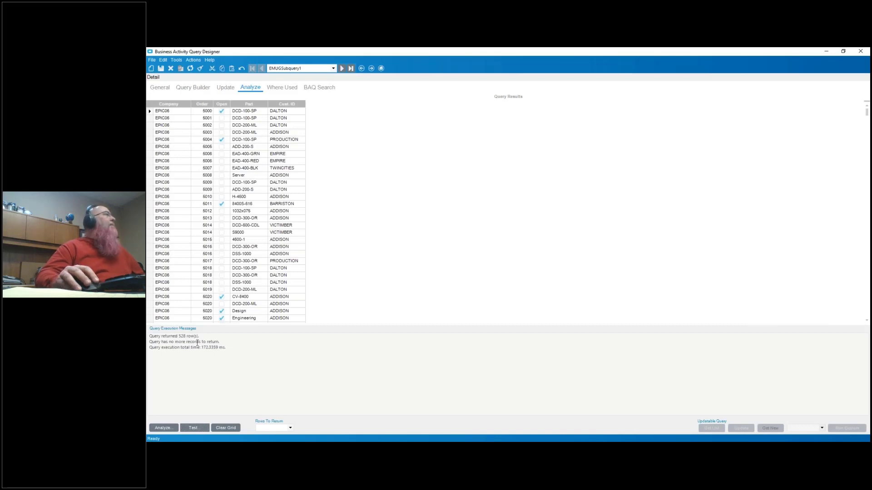
{"action": "left_click", "coordinate": [226, 352]}
{"action": "key", "text": "ctrl+a"}
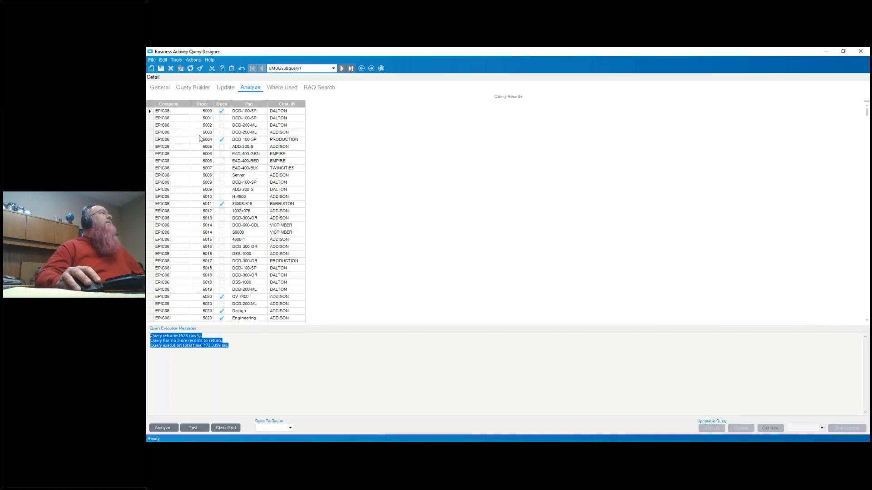
- Add a table criterion on OrderDtl in the TopLevel subquery, using the PartNum field and the IN operation
{"action": "left_click", "coordinate": [203, 91]}
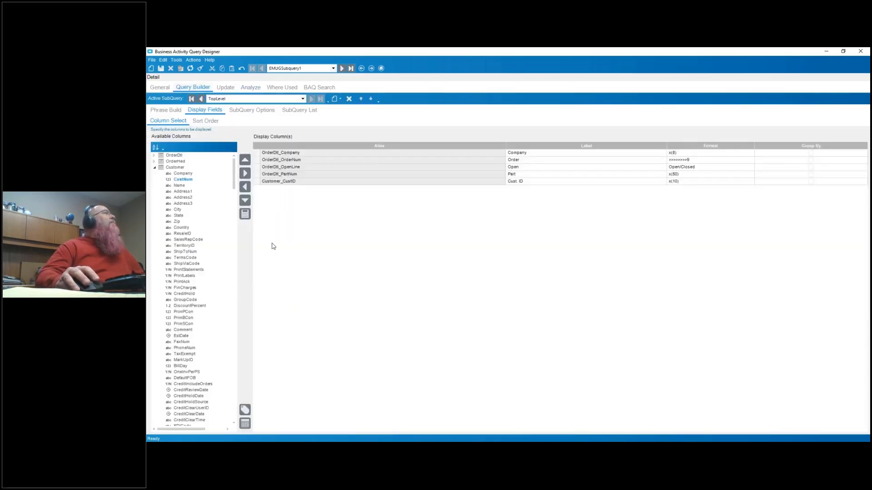
{"action": "left_click", "coordinate": [167, 110]}
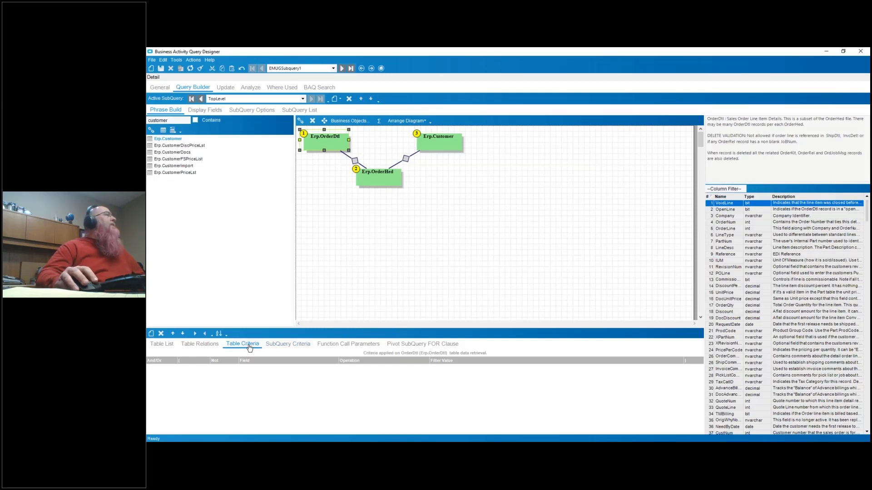
{"action": "left_click", "coordinate": [151, 334]}
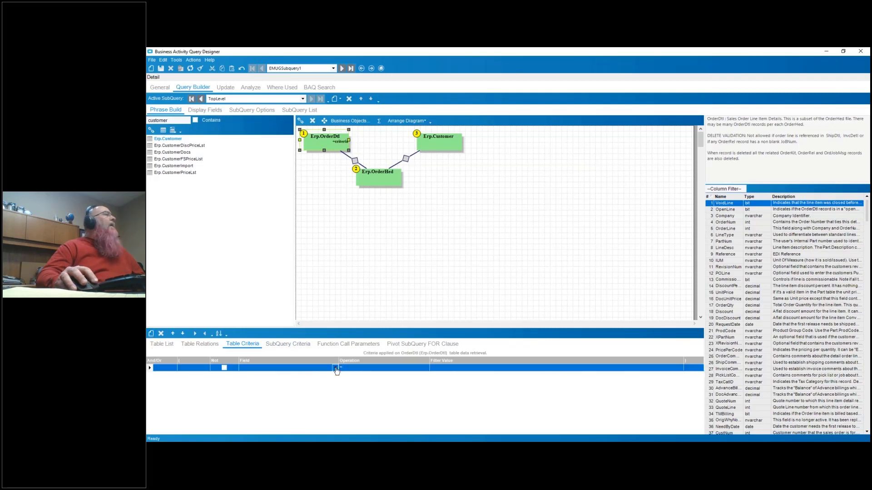
{"action": "left_click", "coordinate": [336, 370]}
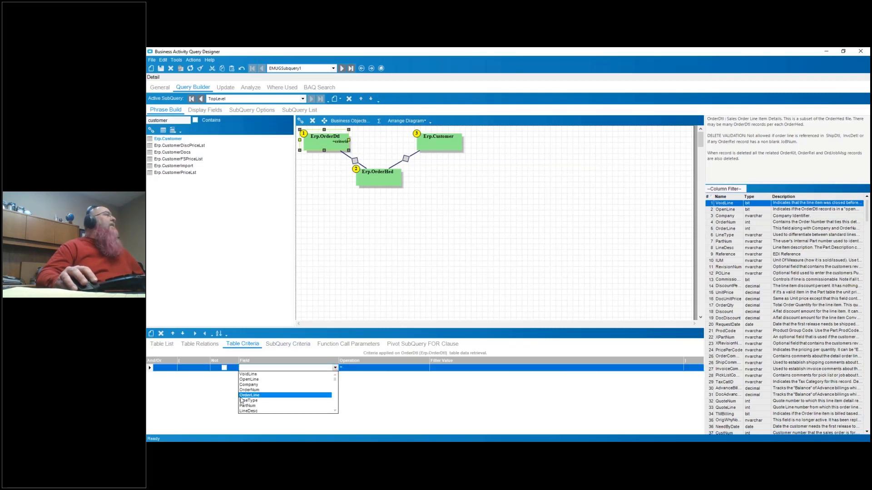
{"action": "left_click", "coordinate": [255, 406]}
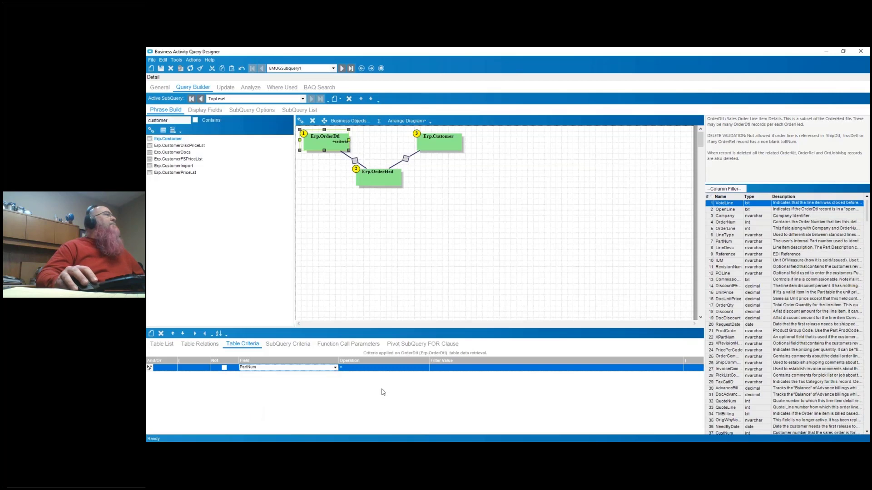
{"action": "left_click", "coordinate": [426, 369]}
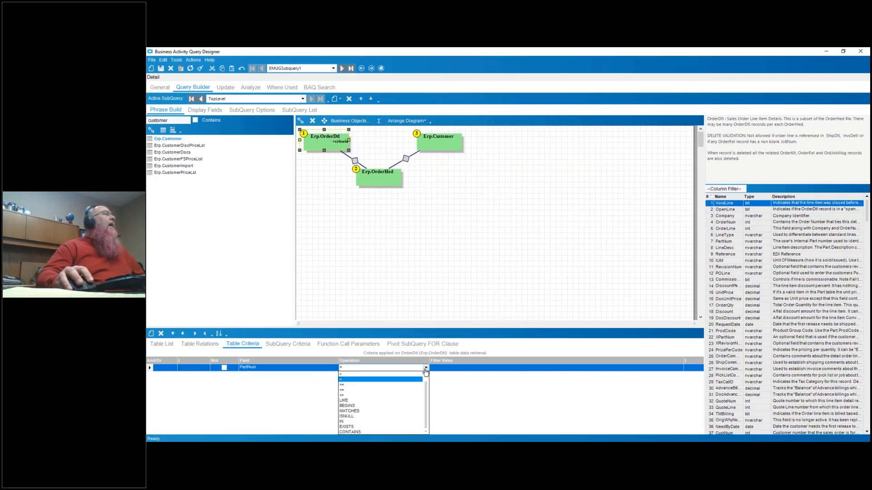
{"action": "left_click", "coordinate": [357, 426]}
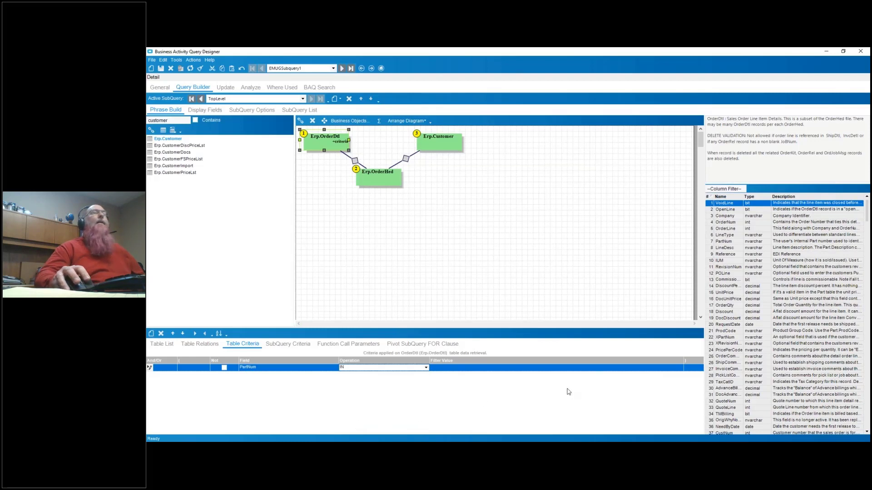
- Set the PartNum criterion's filter value to the Part_PartNum field from the Parts subquery
{"action": "left_click", "coordinate": [679, 369]}
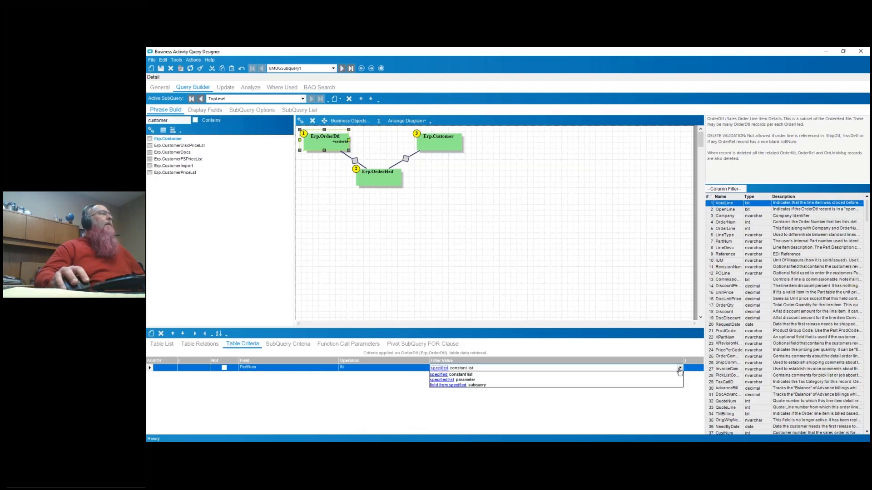
{"action": "left_click", "coordinate": [447, 387]}
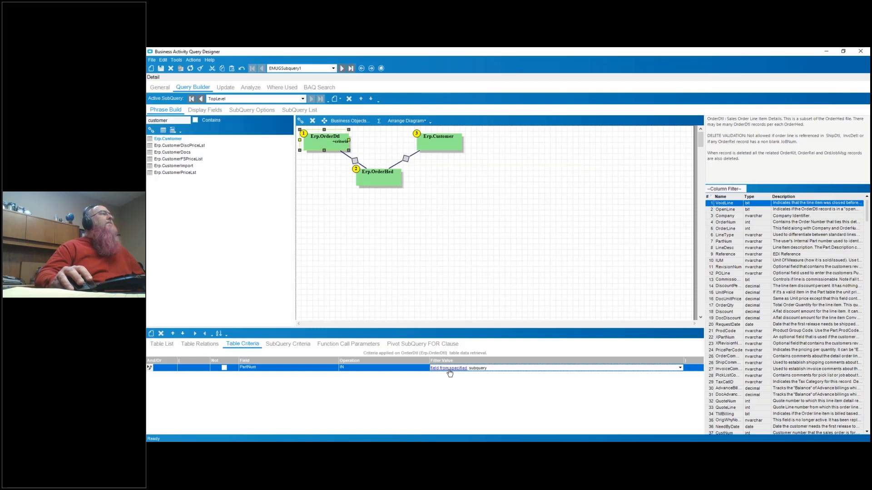
{"action": "left_click", "coordinate": [448, 368]}
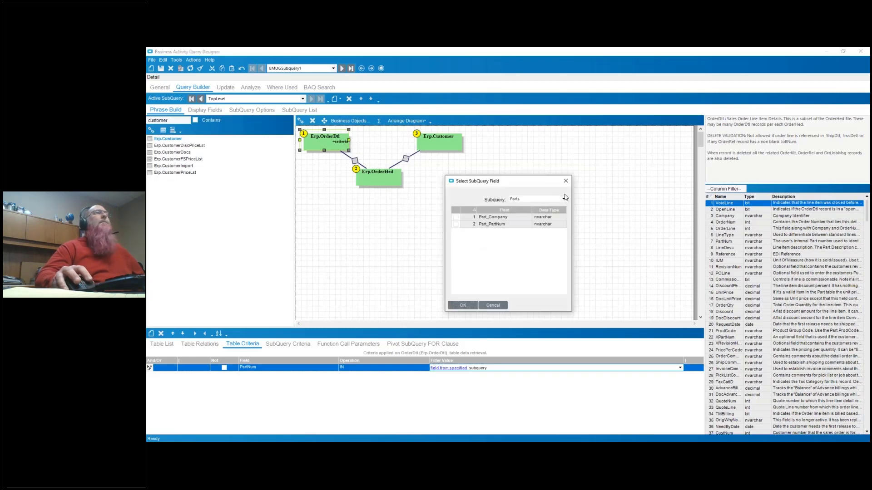
{"action": "left_click", "coordinate": [563, 199]}
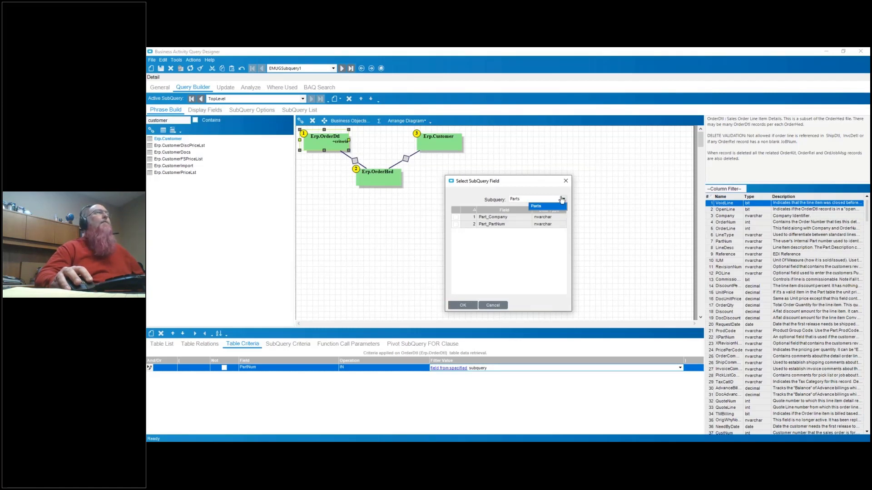
{"action": "left_click", "coordinate": [561, 207]}
{"action": "left_click", "coordinate": [455, 224]}
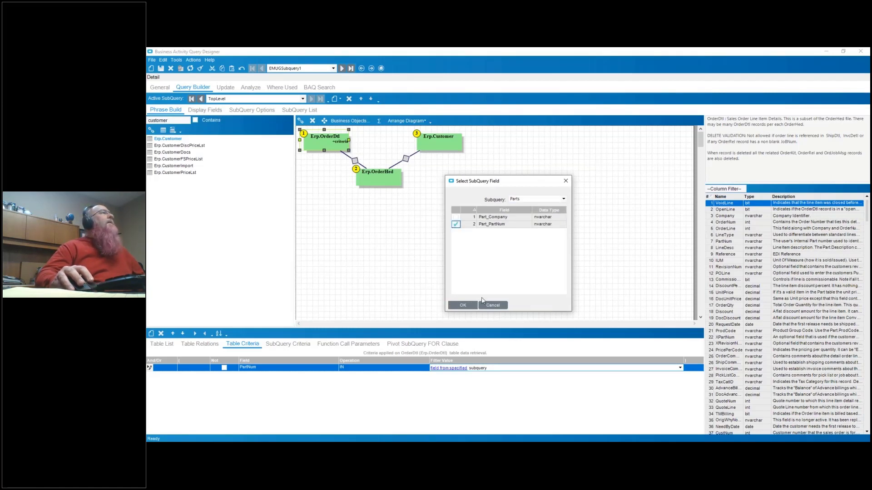
{"action": "left_click", "coordinate": [466, 308]}
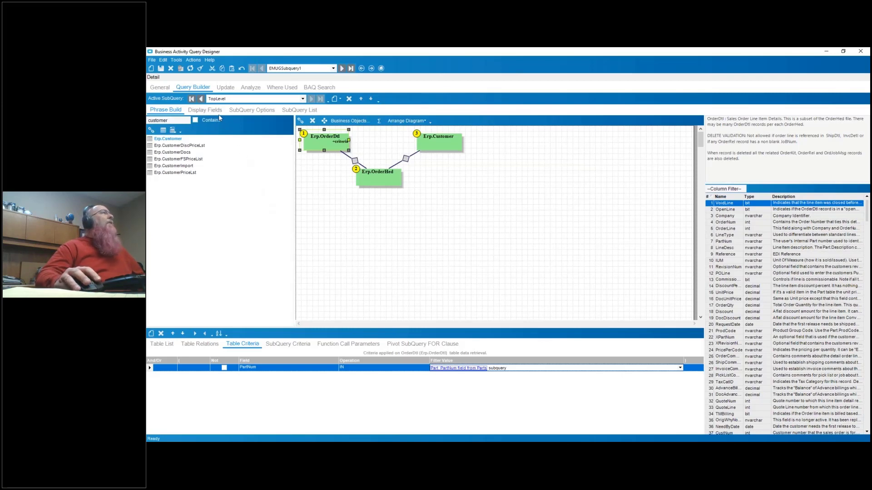
- Test the query again with the PartNum criterion applied and review the returned rows
{"action": "left_click", "coordinate": [249, 88]}
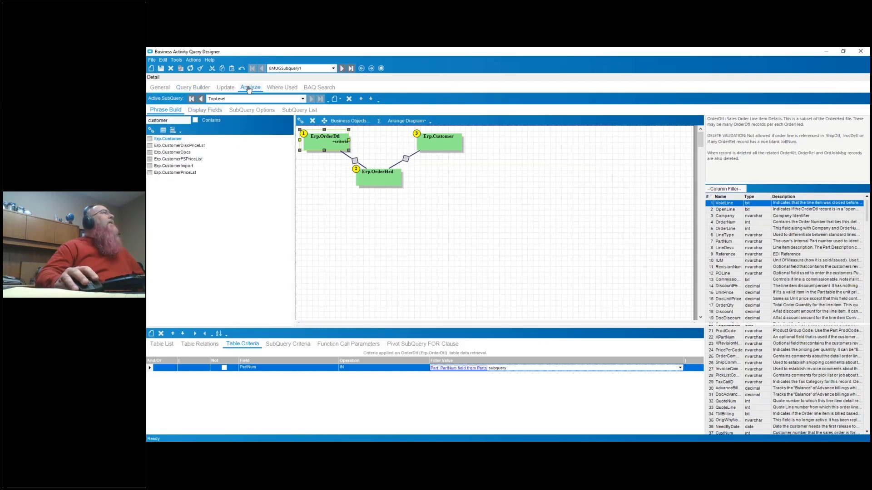
{"action": "left_click", "coordinate": [176, 375]}
{"action": "key", "text": "ctrl+a"}
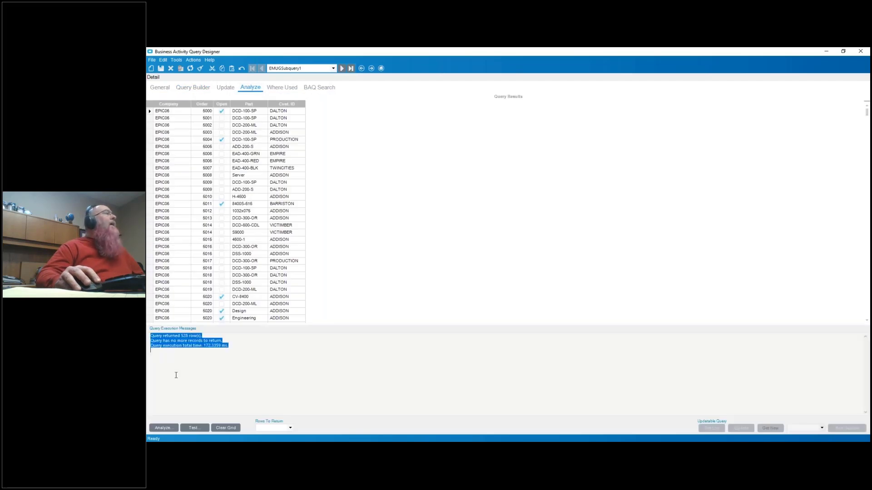
{"action": "left_click", "coordinate": [197, 429]}
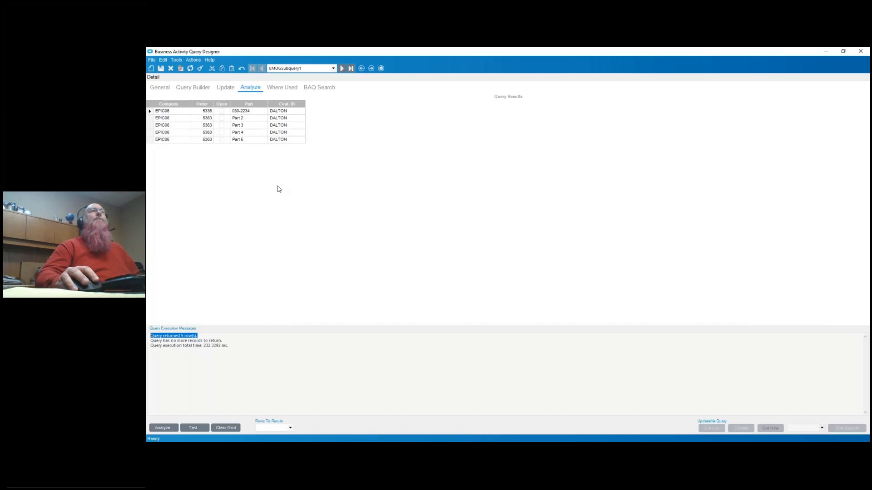
- Delete the PartNum criterion from the OrderDtl table criteria
{"action": "left_click", "coordinate": [196, 88]}
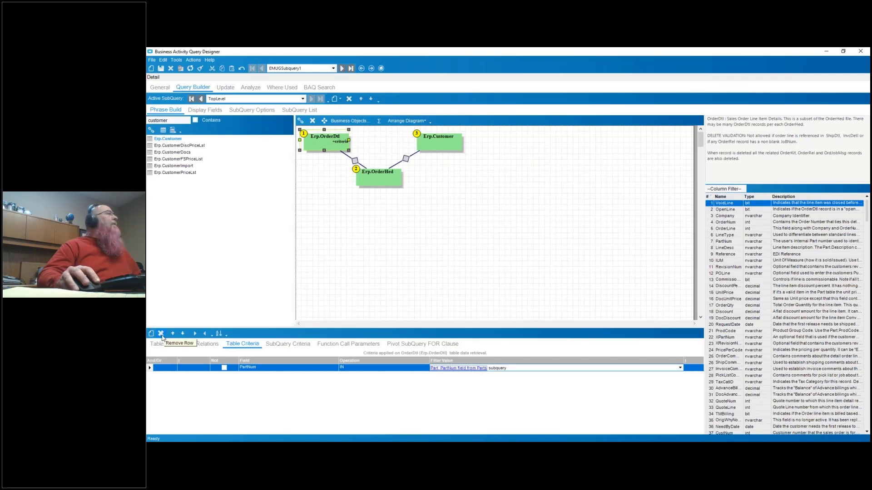
{"action": "left_click", "coordinate": [161, 333]}
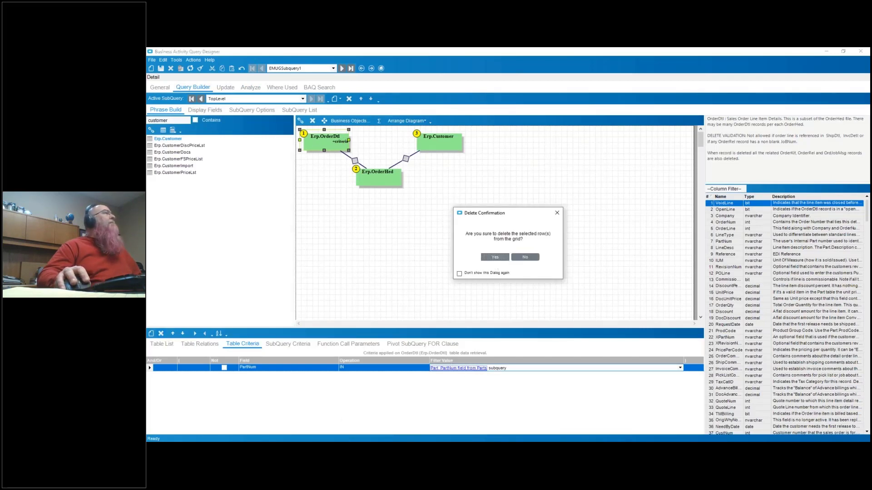
{"action": "left_click", "coordinate": [495, 258]}
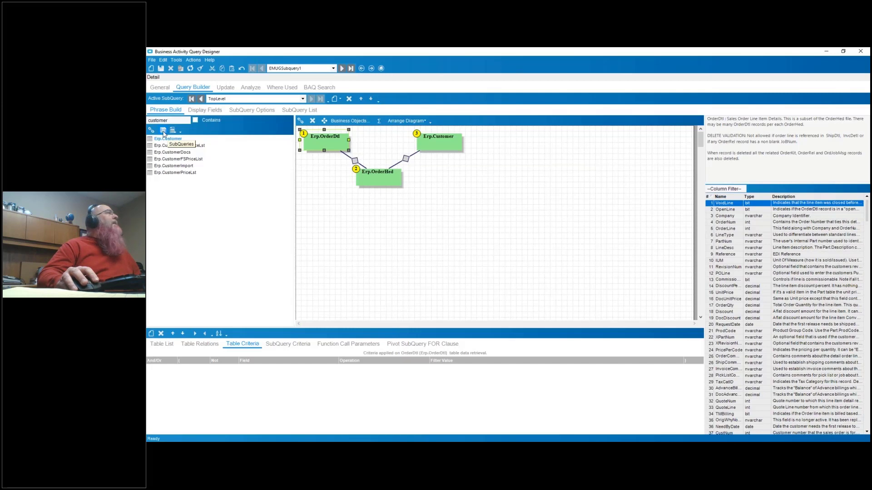
- Add the Parts subquery to the TopLevel diagram below OrderDtl and connect OrderDtl to it
{"action": "left_click", "coordinate": [163, 131]}
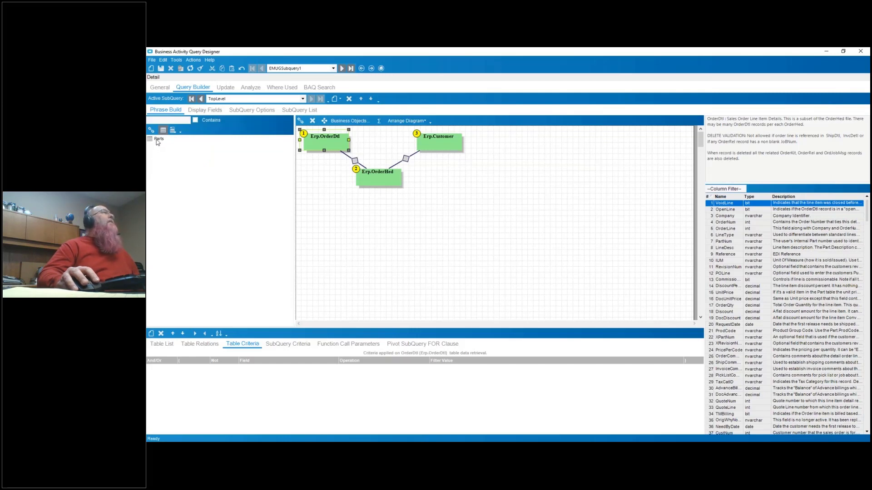
{"action": "left_click_drag", "start_coordinate": [157, 142], "coordinate": [327, 198]}
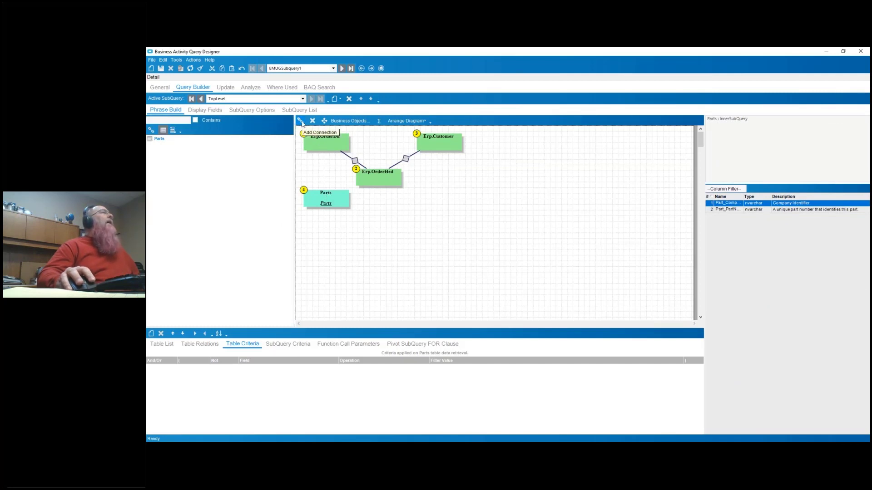
{"action": "left_click", "coordinate": [301, 121]}
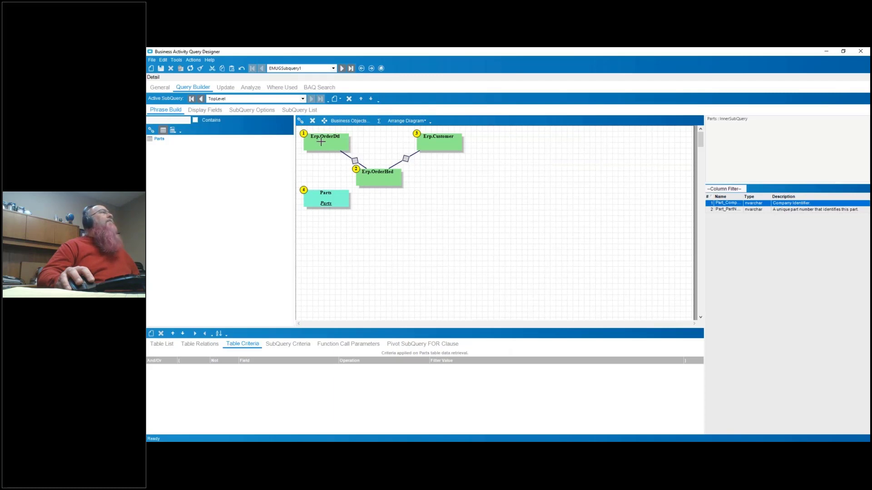
{"action": "left_click_drag", "start_coordinate": [323, 142], "coordinate": [327, 196]}
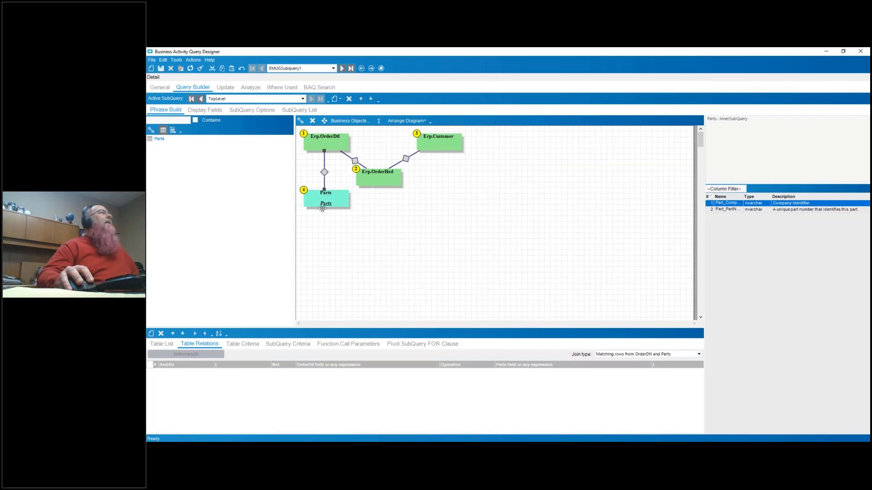
- Add two relation rows between OrderDtl and Parts, with Company and PartNum as the OrderDtl fields
{"action": "left_click", "coordinate": [151, 334]}
{"action": "left_click", "coordinate": [151, 334]}
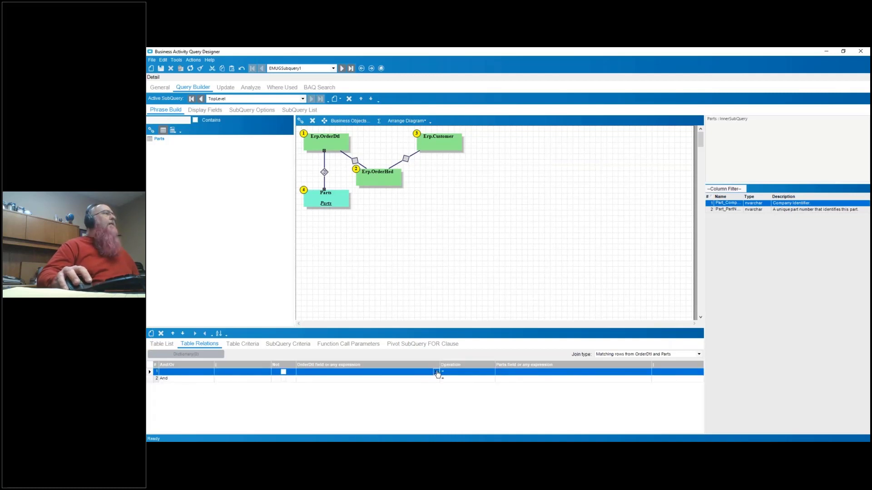
{"action": "left_click", "coordinate": [436, 372]}
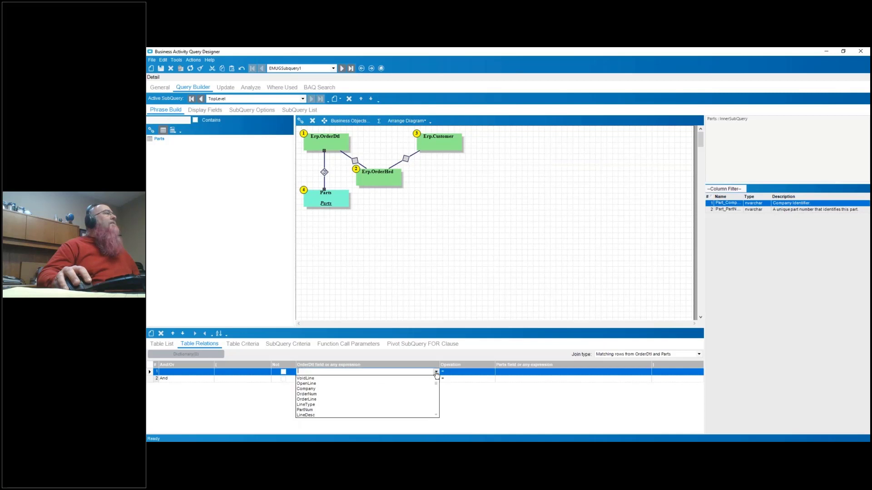
{"action": "left_click", "coordinate": [307, 389]}
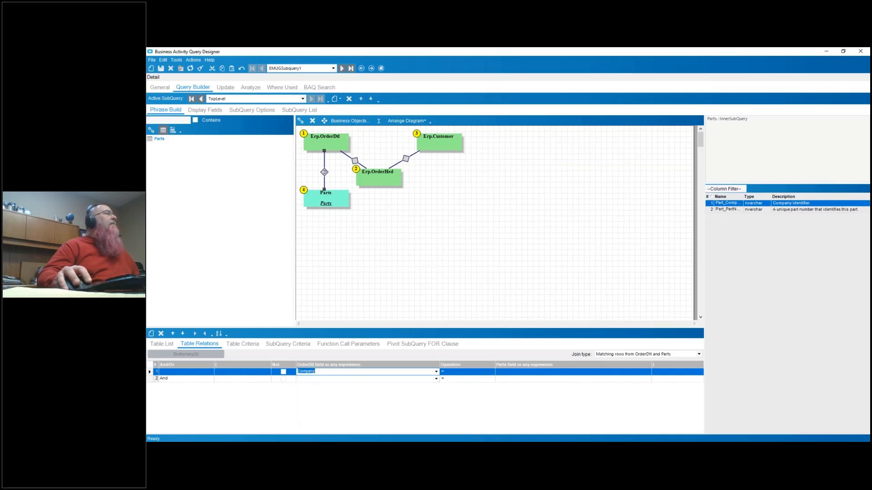
{"action": "left_click", "coordinate": [435, 378]}
{"action": "left_click", "coordinate": [436, 379]}
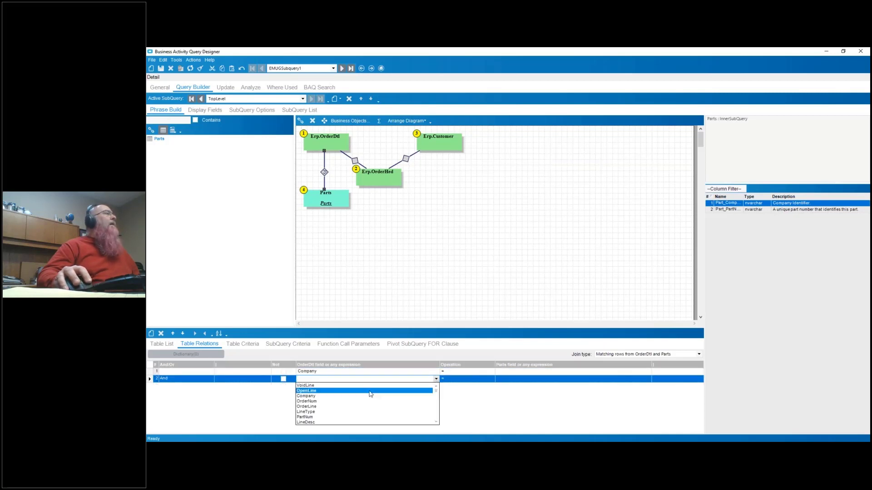
{"action": "left_click", "coordinate": [321, 417]}
- Match the relation's Company field to Part_Company and its PartNum field to Part_PartNum from Parts
{"action": "left_click", "coordinate": [648, 372]}
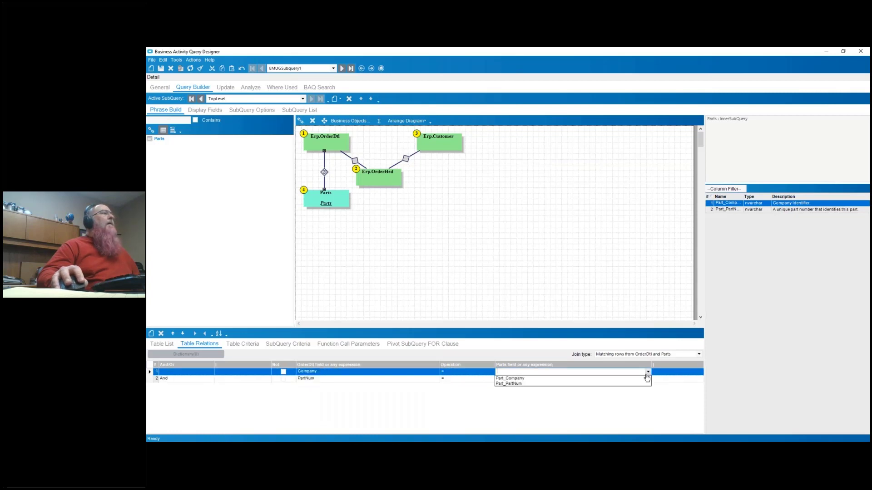
{"action": "left_click", "coordinate": [531, 379]}
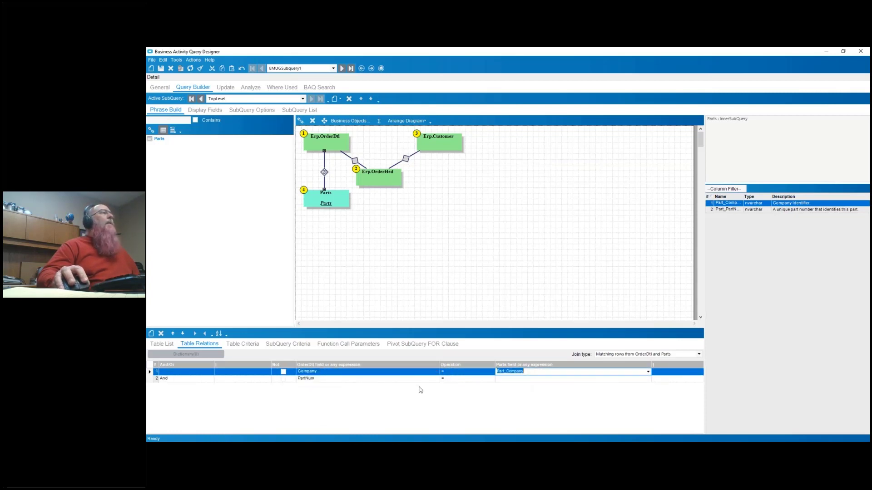
{"action": "left_click", "coordinate": [648, 379]}
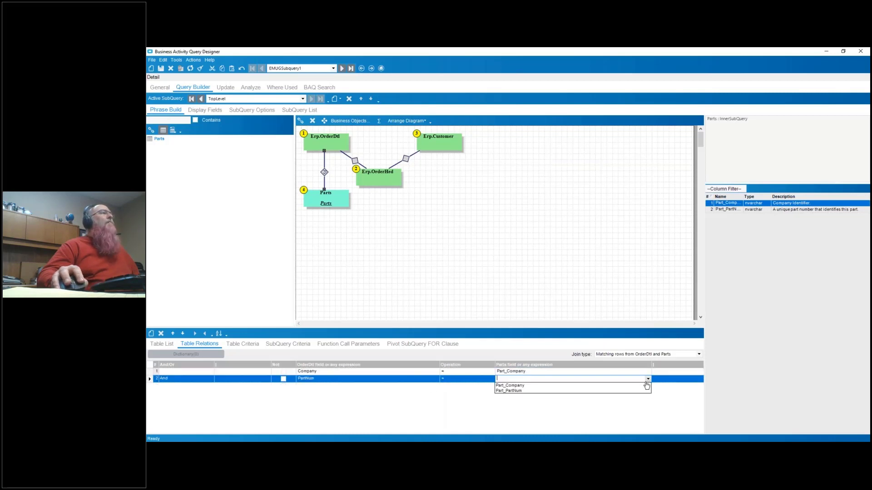
{"action": "left_click", "coordinate": [569, 391]}
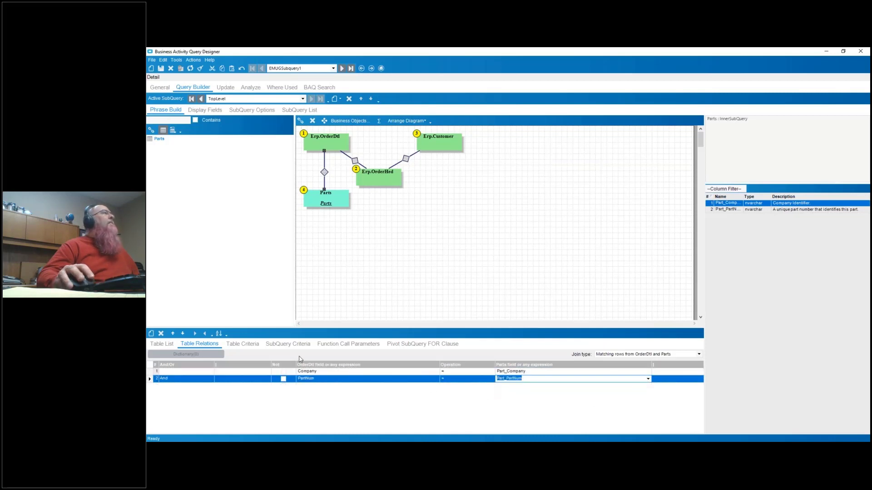
- Test the query with the Parts join in place and review the returned rows and execution messages
{"action": "left_click", "coordinate": [246, 92]}
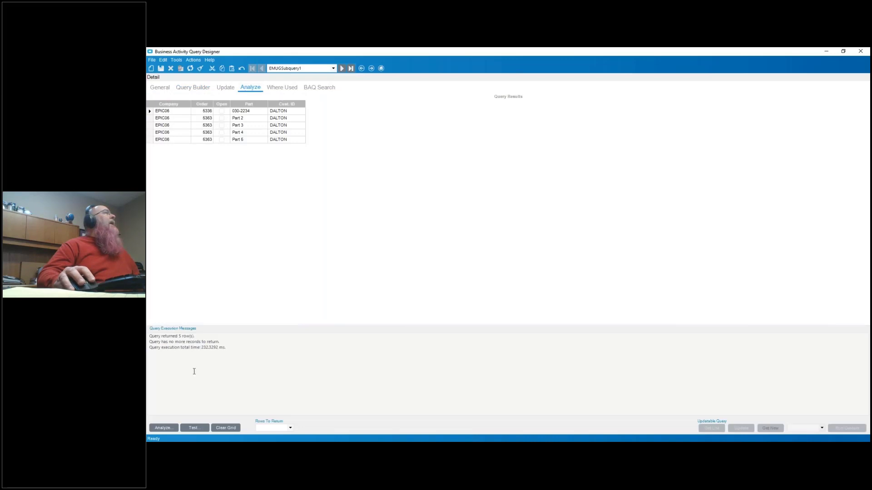
{"action": "left_click", "coordinate": [199, 429]}
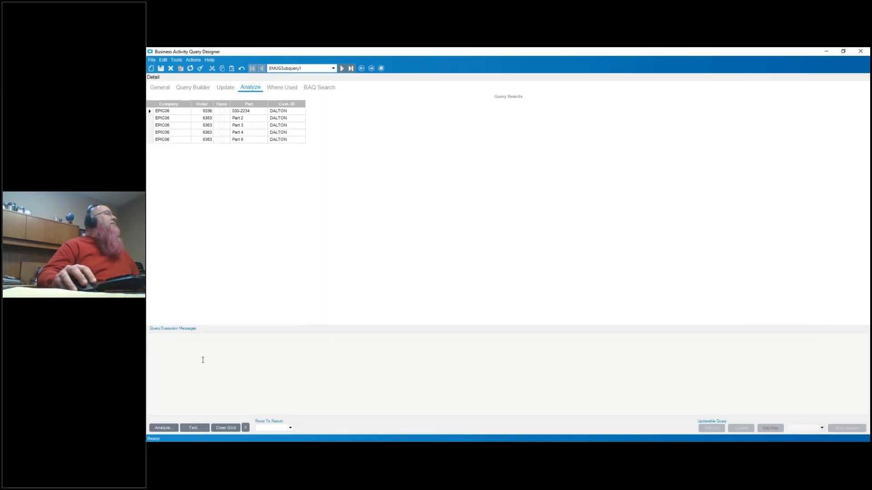
{"action": "left_click_drag", "start_coordinate": [205, 340], "coordinate": [150, 336]}
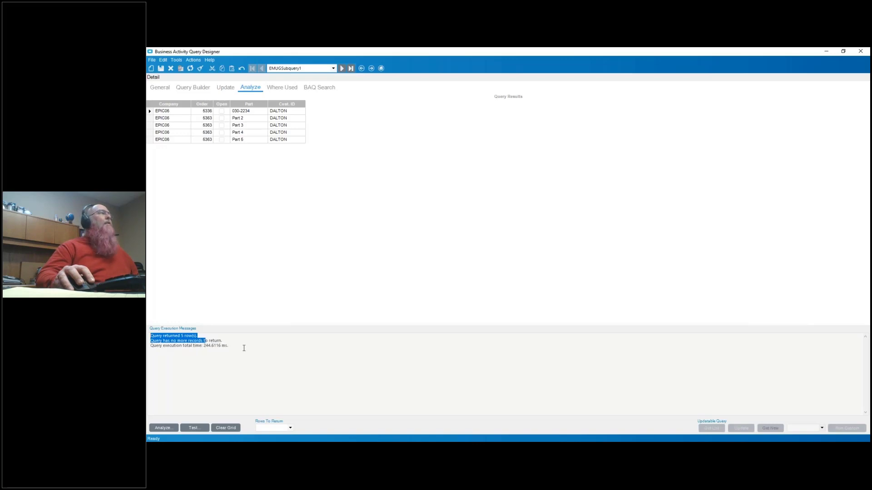
{"action": "left_click_drag", "start_coordinate": [236, 348], "coordinate": [150, 335]}
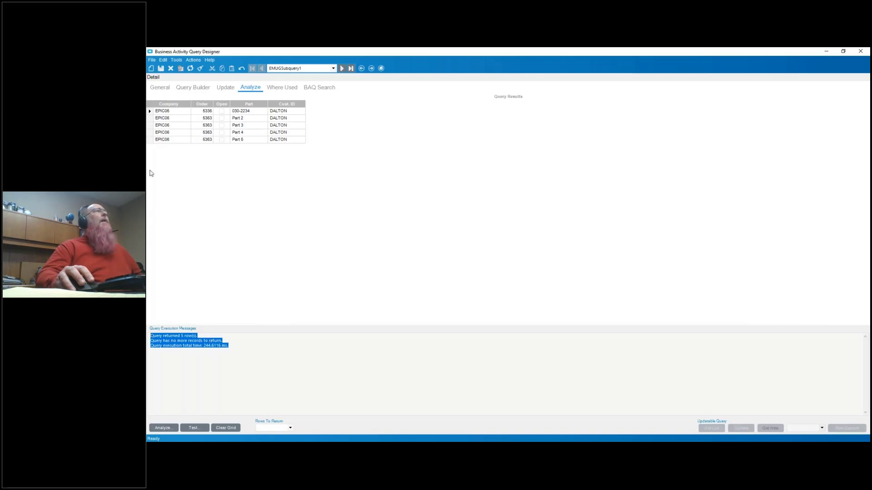
- Try relating OrderDtl's PartNum to Part_Company instead and test the query with that mismatched join
{"action": "left_click", "coordinate": [185, 88]}
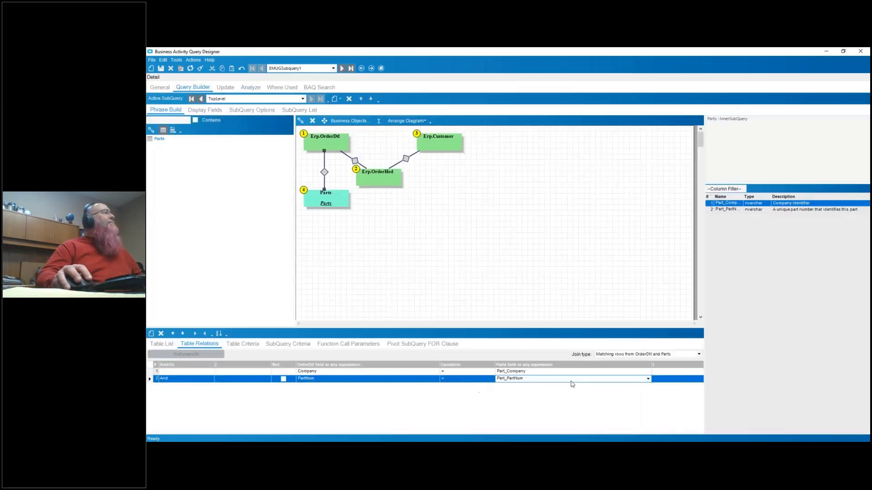
{"action": "left_click", "coordinate": [648, 379]}
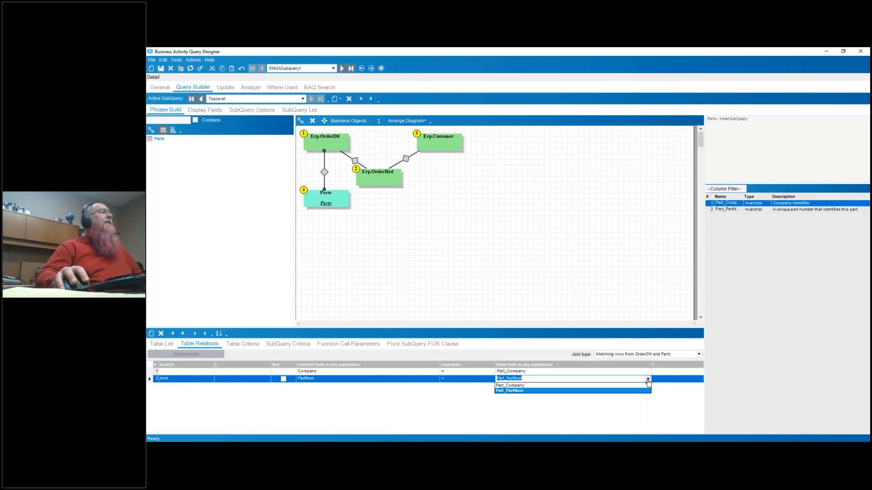
{"action": "left_click", "coordinate": [610, 387]}
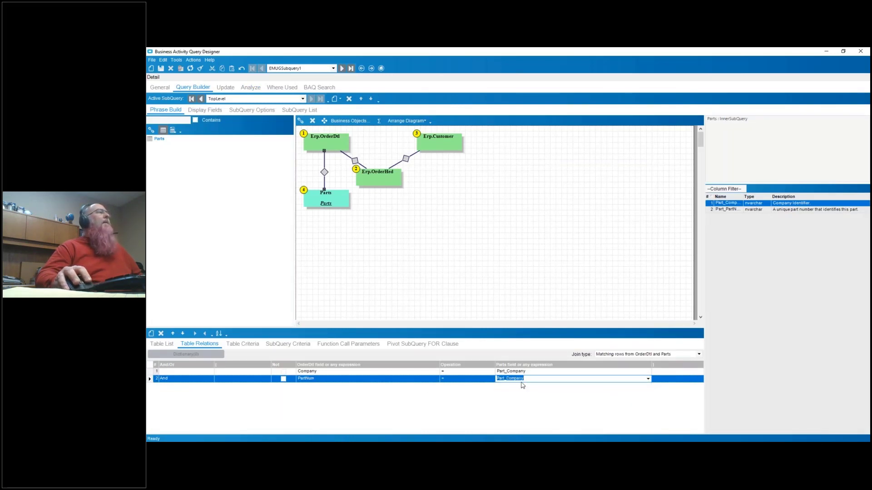
{"action": "left_click", "coordinate": [250, 88]}
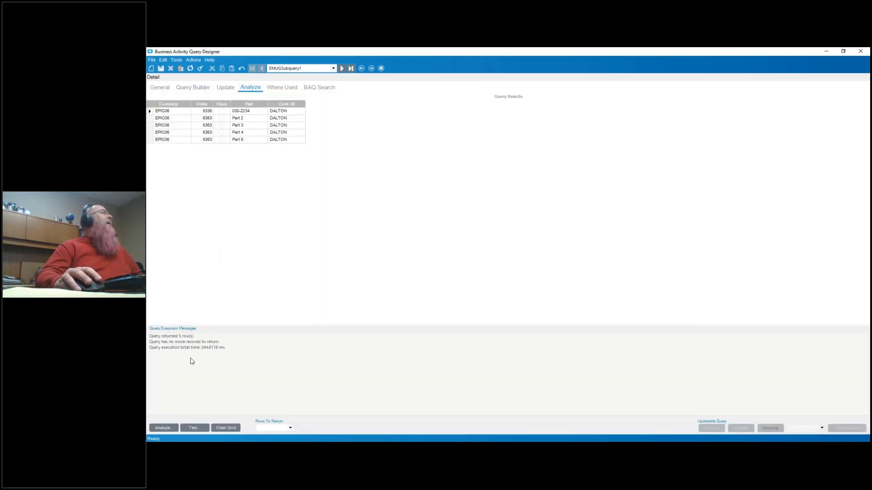
{"action": "left_click", "coordinate": [201, 429]}
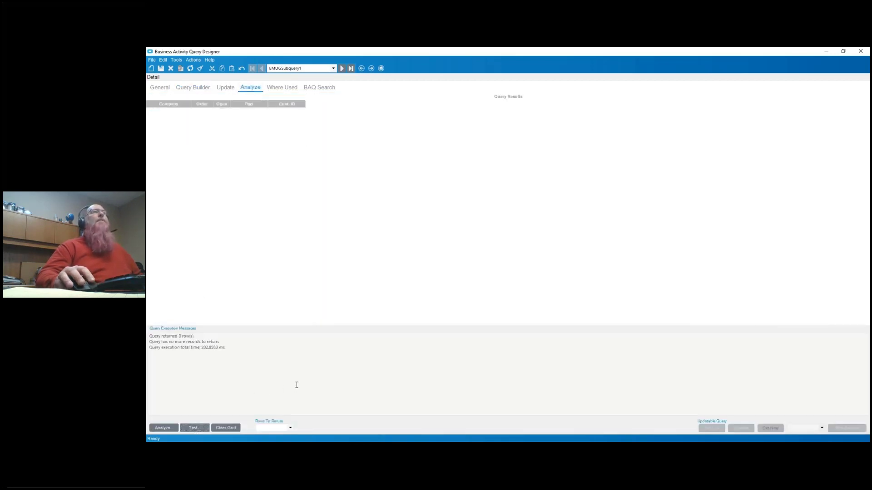
- Set the PartNum relation's Parts field back to Part_PartNum and rerun the query test
{"action": "left_click", "coordinate": [193, 88]}
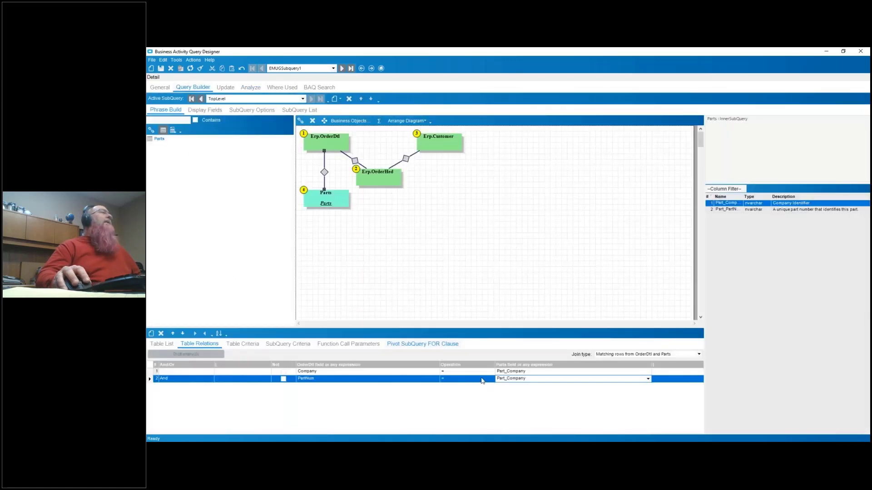
{"action": "left_click", "coordinate": [648, 379]}
{"action": "left_click", "coordinate": [586, 391]}
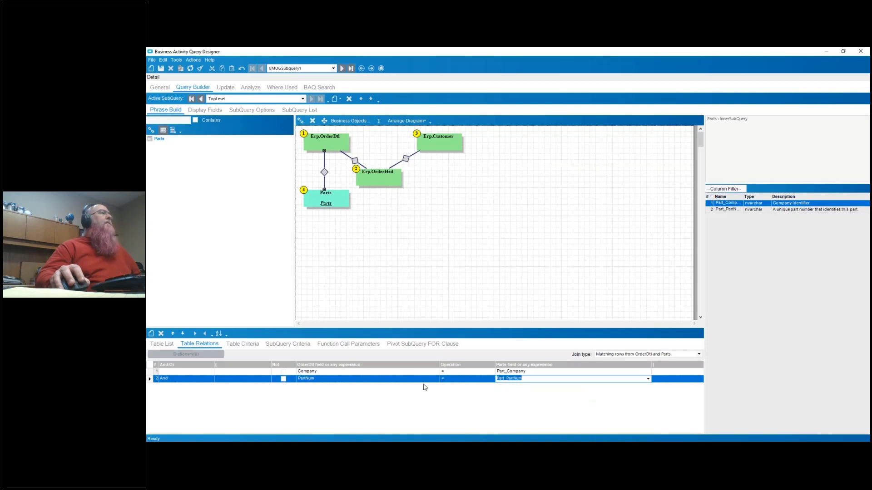
{"action": "left_click", "coordinate": [250, 87]}
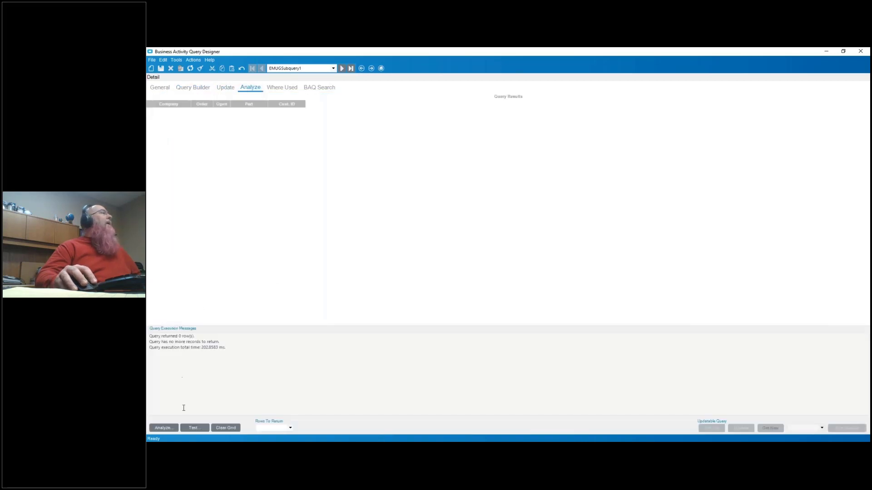
{"action": "left_click", "coordinate": [194, 428]}
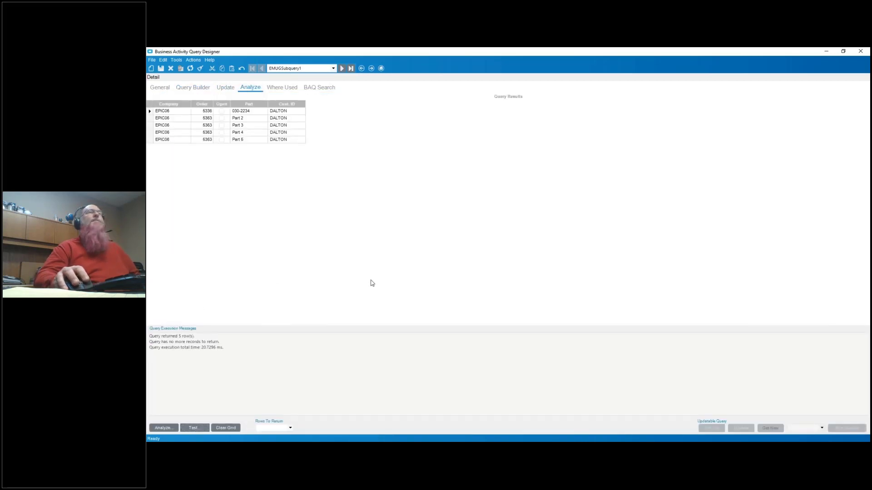
- Switch to the Parts subquery and examine the ClassID criterion on its Part table
{"action": "left_click", "coordinate": [185, 90]}
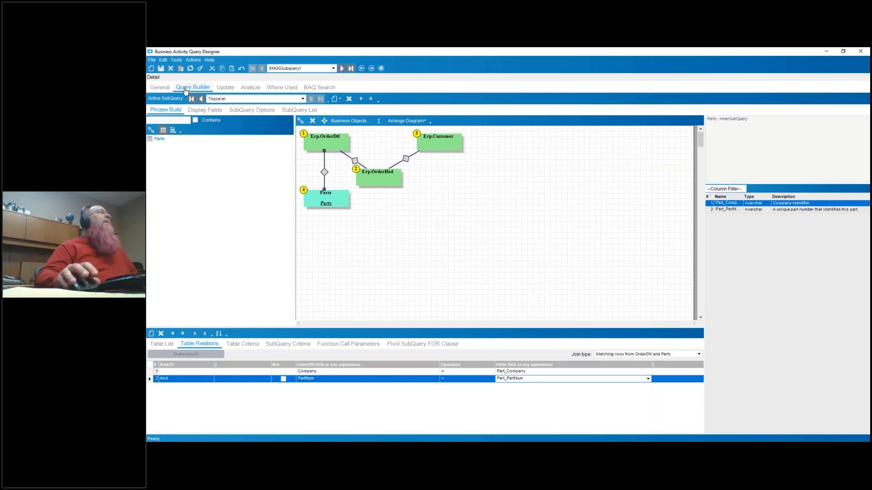
{"action": "left_click", "coordinate": [329, 197]}
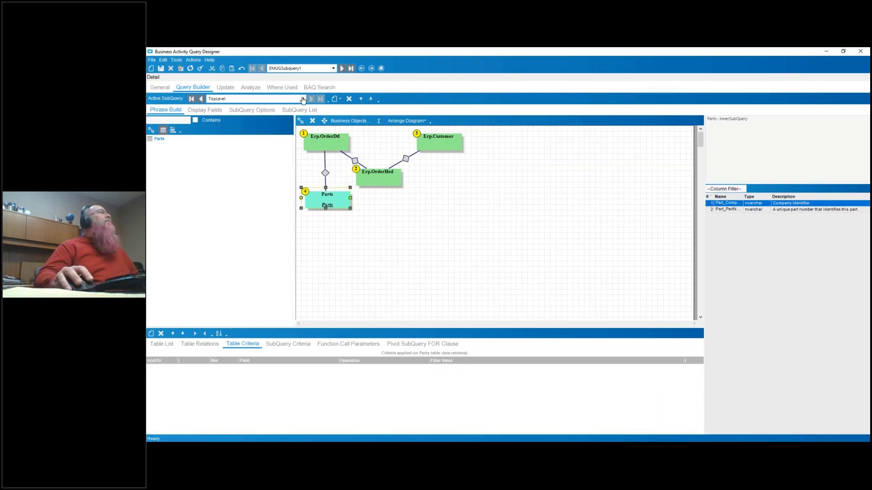
{"action": "left_click", "coordinate": [302, 98]}
{"action": "left_click", "coordinate": [264, 111]}
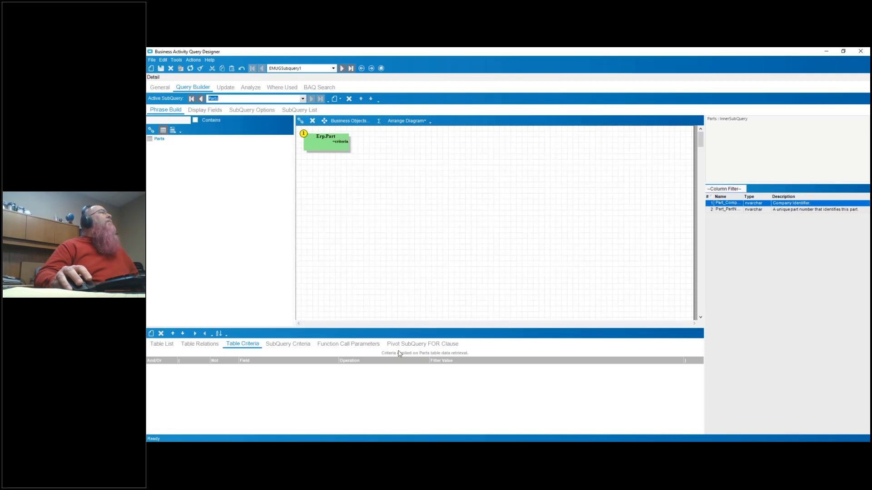
{"action": "left_click", "coordinate": [323, 133]}
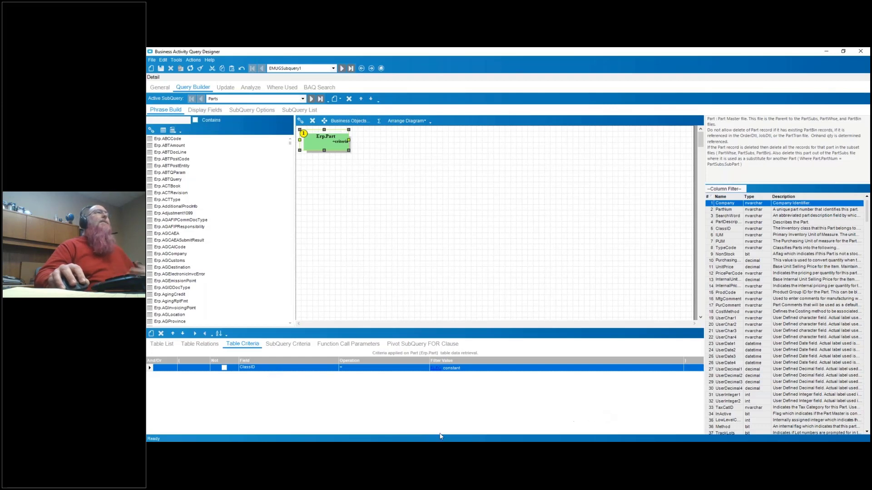
{"action": "left_click", "coordinate": [390, 368]}
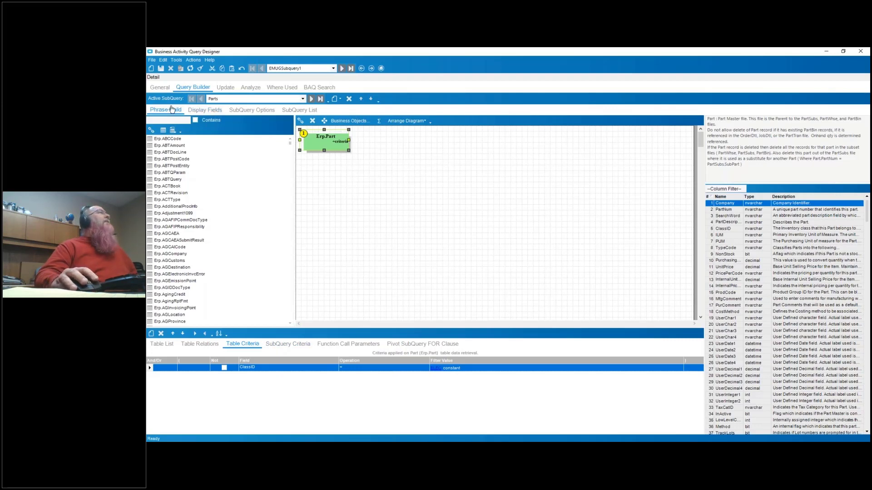
- Return to the TopLevel subquery and save the EMUGSubquery1 query
{"action": "left_click", "coordinate": [302, 98]}
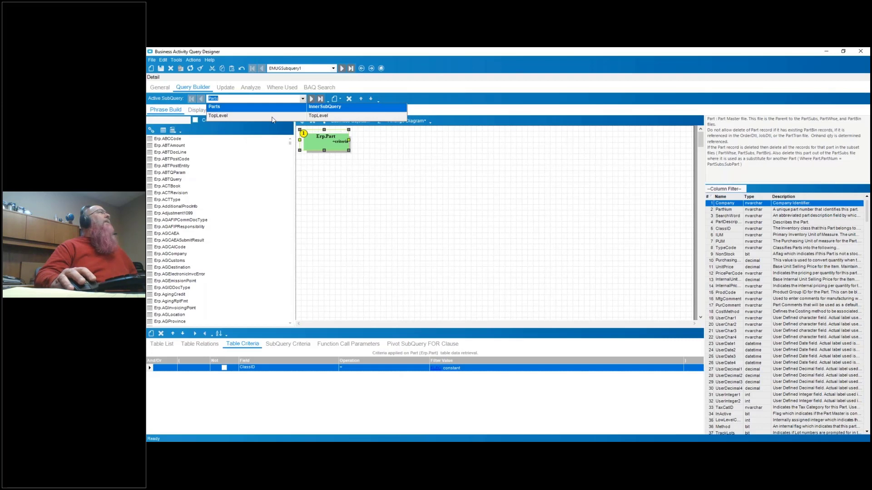
{"action": "left_click", "coordinate": [272, 109]}
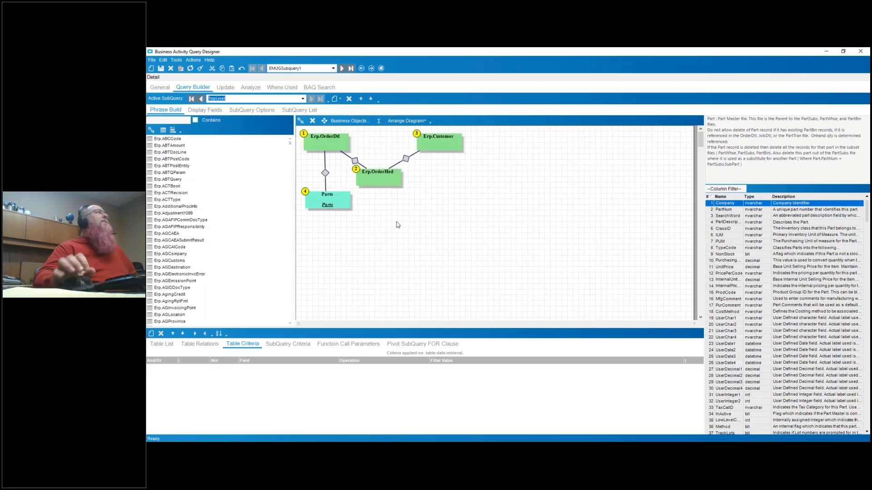
{"action": "left_click", "coordinate": [162, 68]}
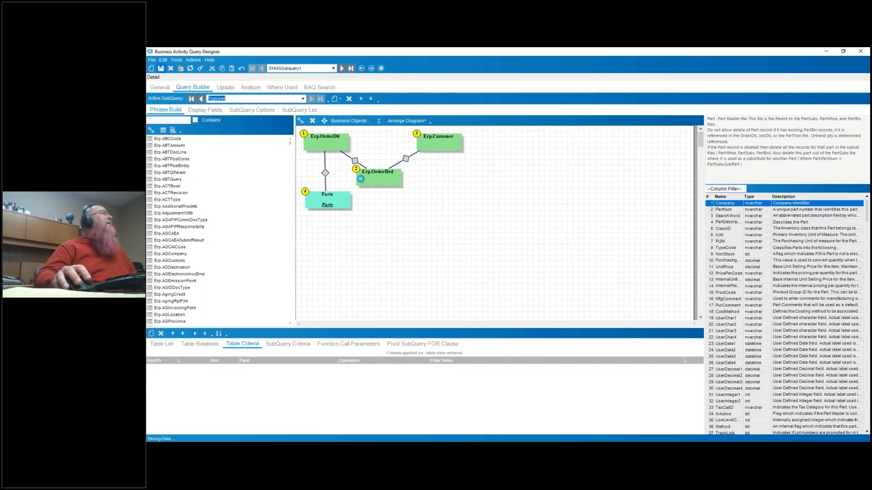
- Create a new query with the ID EMUGSubquery2 and the description "Order at least 100"
{"action": "left_click", "coordinate": [151, 68]}
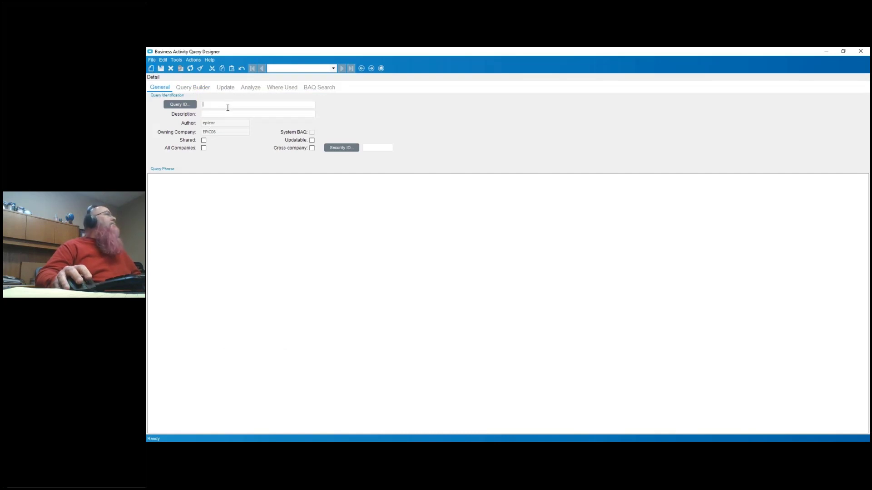
{"action": "type", "text": "E"}
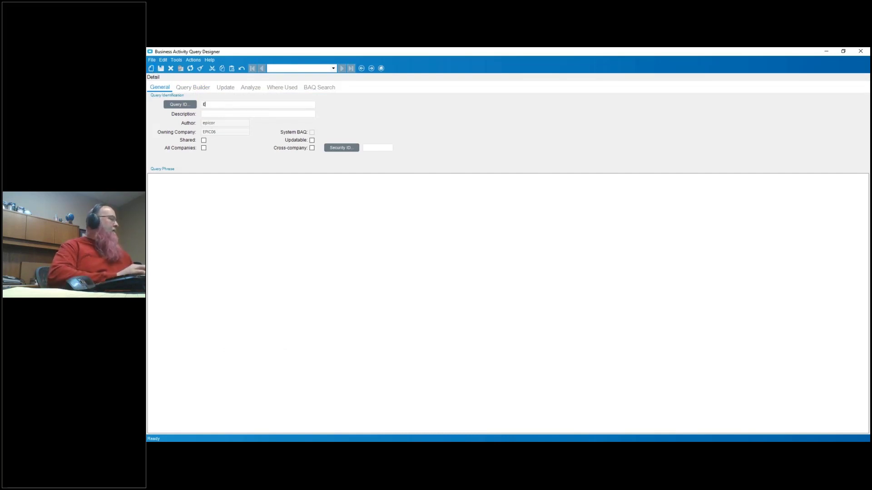
{"action": "type", "text": "MUGSubquery2"}
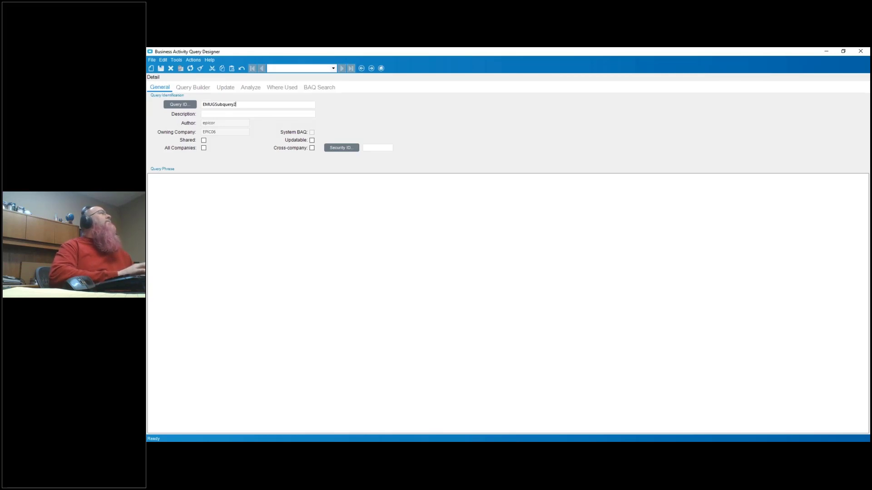
{"action": "key", "text": "Tab"}
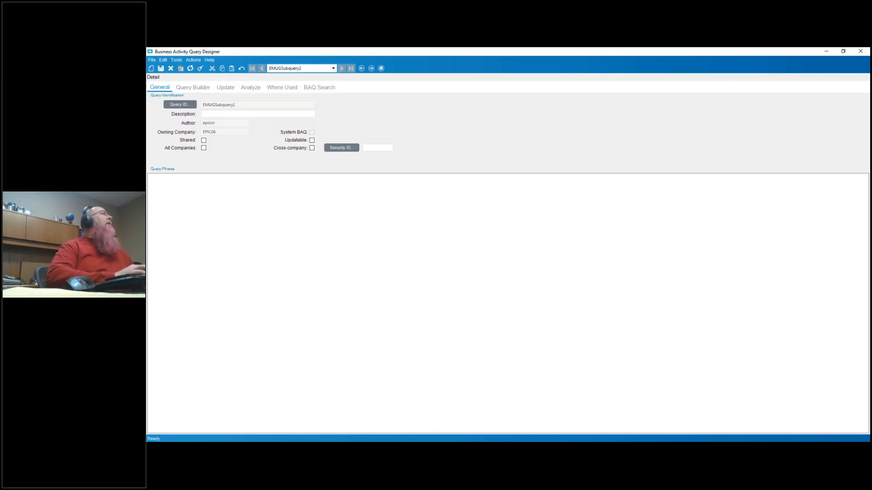
{"action": "type", "text": "Order at least "}
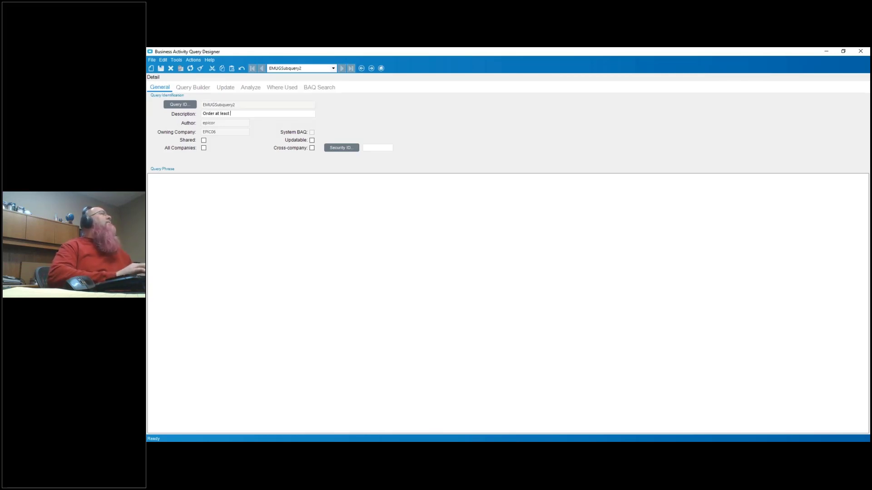
{"action": "type", "text": "100"}
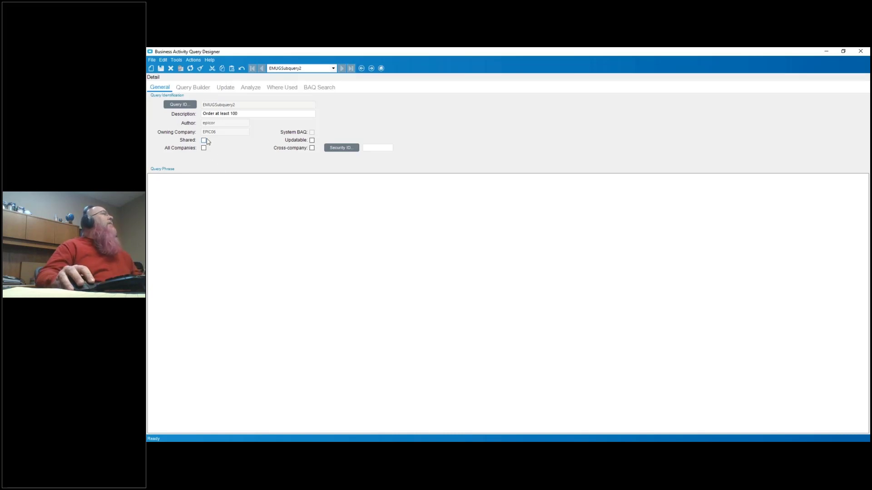
- Mark the EMUGSubquery2 query as shared and available to all companies, and open its query builder
{"action": "left_click", "coordinate": [203, 140]}
{"action": "left_click", "coordinate": [204, 148]}
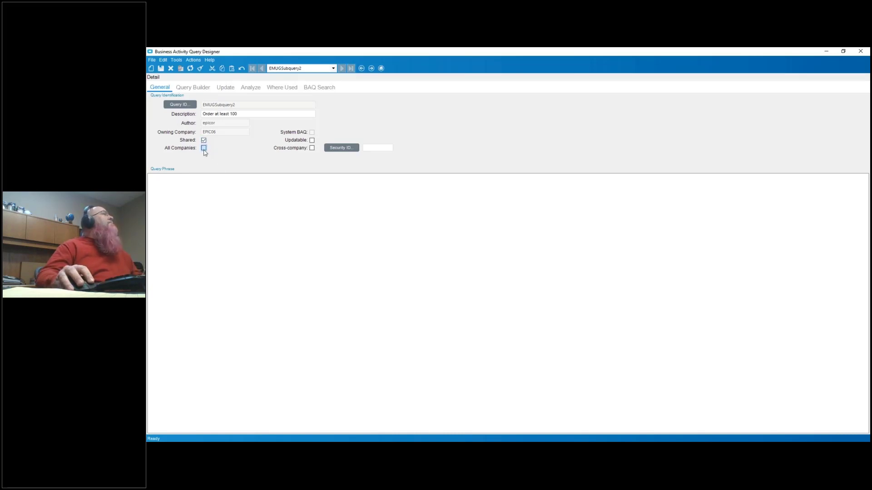
{"action": "left_click", "coordinate": [180, 90]}
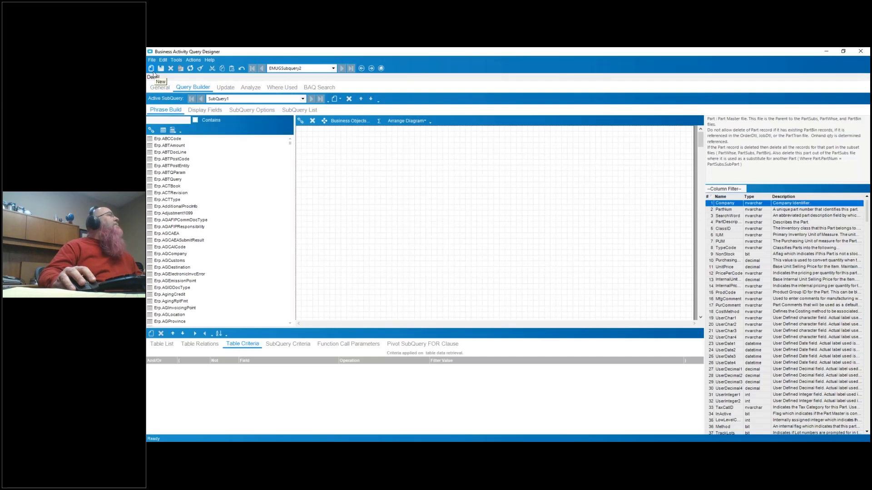
- Rename the query's TopLevel subquery to CustomerOrderInfo in its subquery options
{"action": "left_click", "coordinate": [174, 120]}
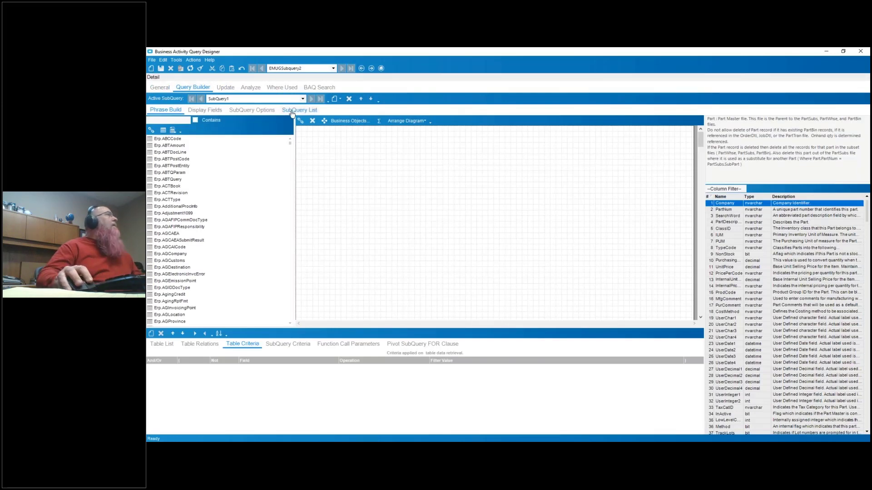
{"action": "left_click", "coordinate": [253, 110]}
{"action": "left_click_drag", "start_coordinate": [274, 132], "coordinate": [209, 131]}
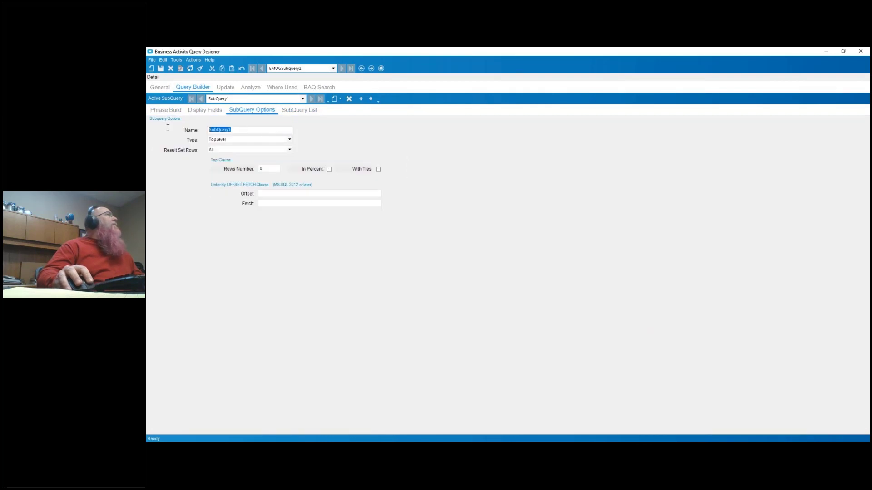
{"action": "type", "text": "Cu"}
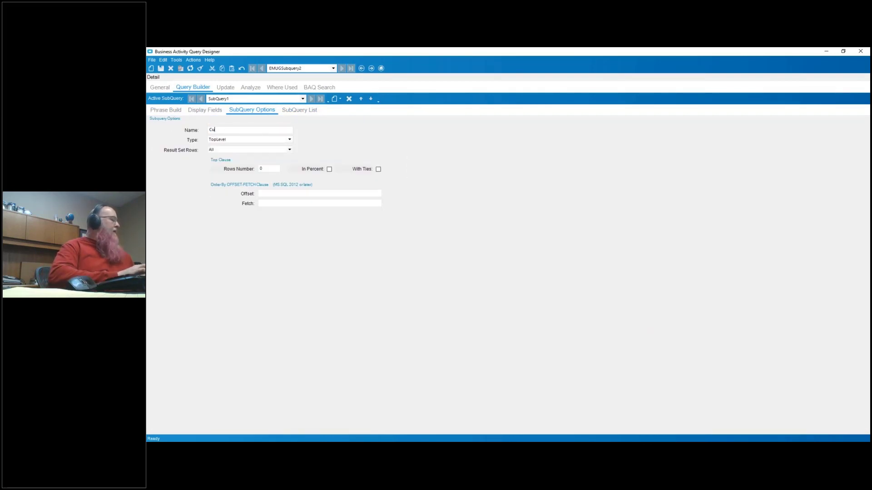
{"action": "type", "text": "stomerOrderInfo"}
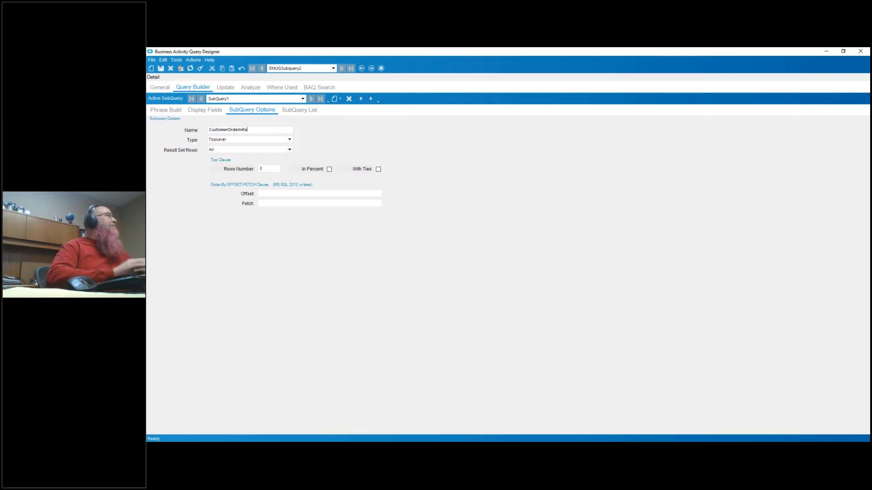
- Find the Erp.Customer table and add it to the CustomerOrderInfo subquery's diagram
{"action": "left_click", "coordinate": [162, 110]}
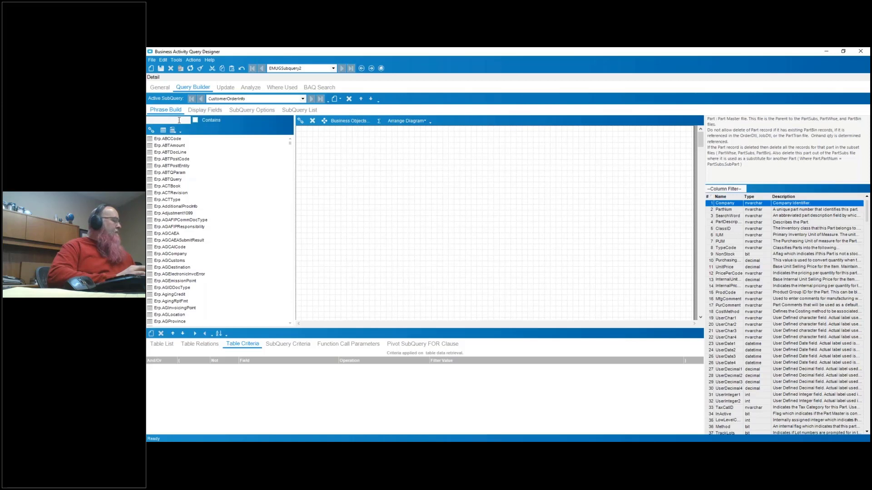
{"action": "left_click", "coordinate": [179, 120]}
{"action": "type", "text": "Cus"}
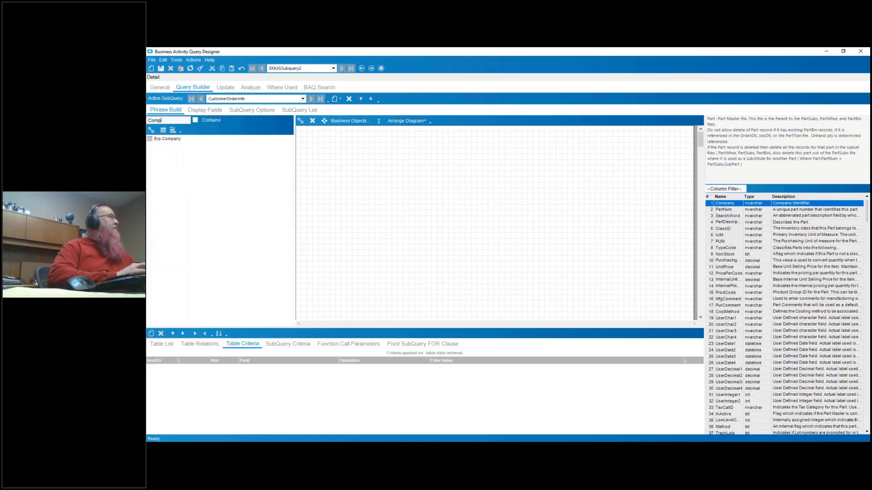
{"action": "type", "text": "t"}
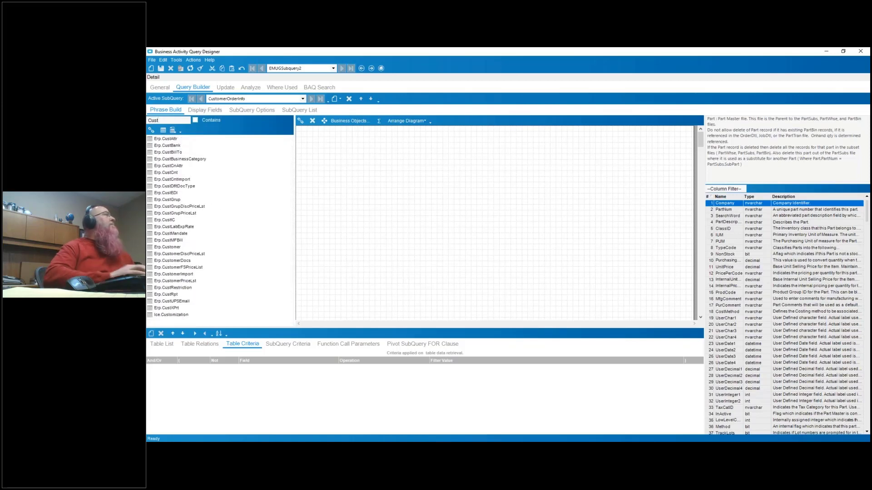
{"action": "type", "text": "omer"}
{"action": "left_click", "coordinate": [173, 139]}
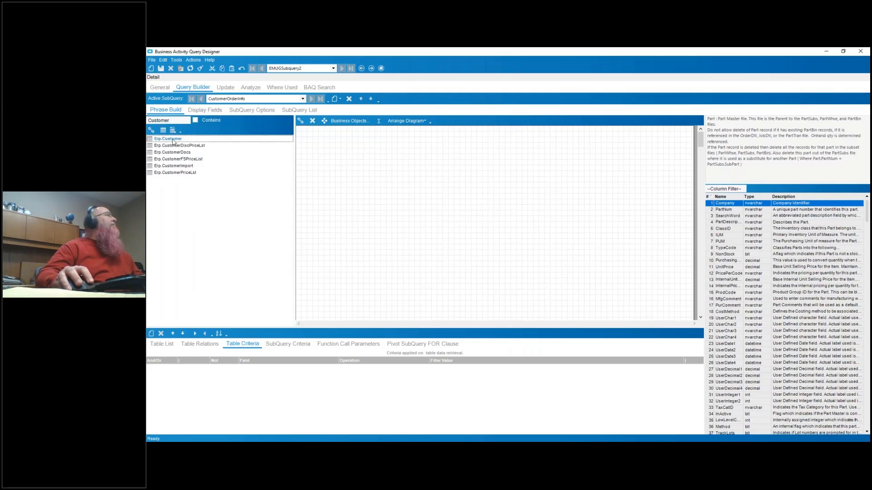
{"action": "double_click", "coordinate": [173, 140]}
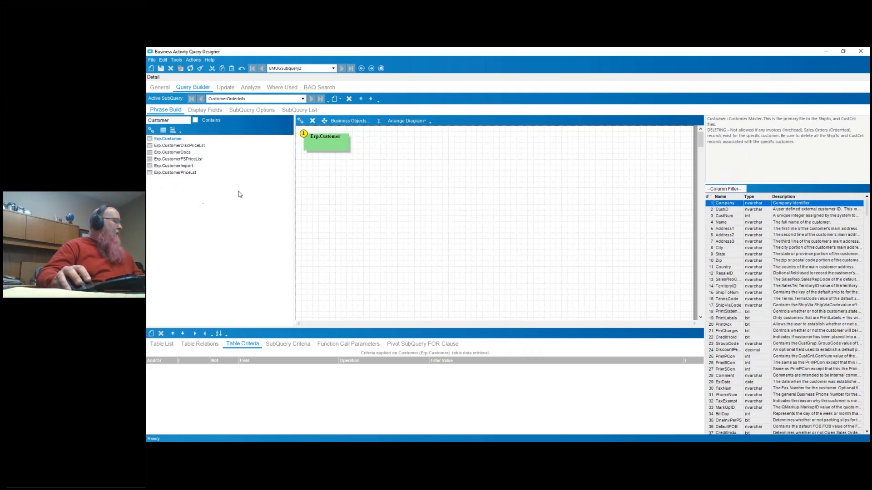
- Find the order tables and add Erp.OrderDtl to the diagram beside Erp.Customer
{"action": "double_click", "coordinate": [185, 121]}
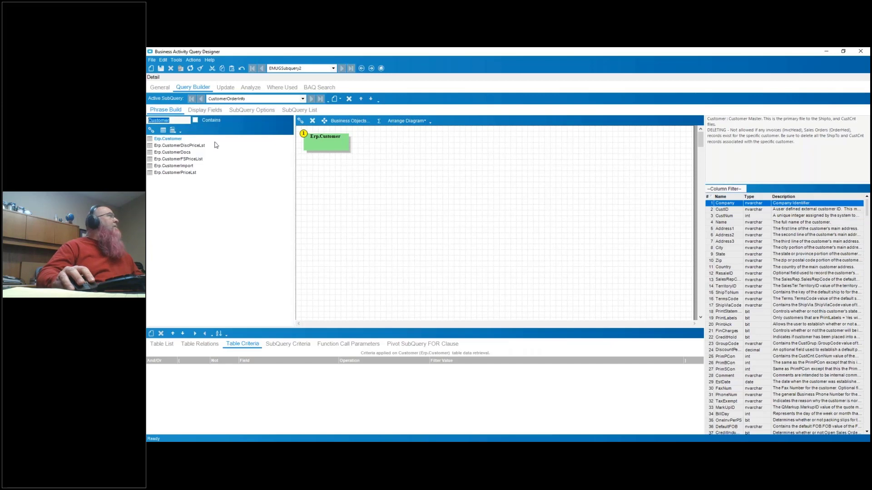
{"action": "type", "text": "order"}
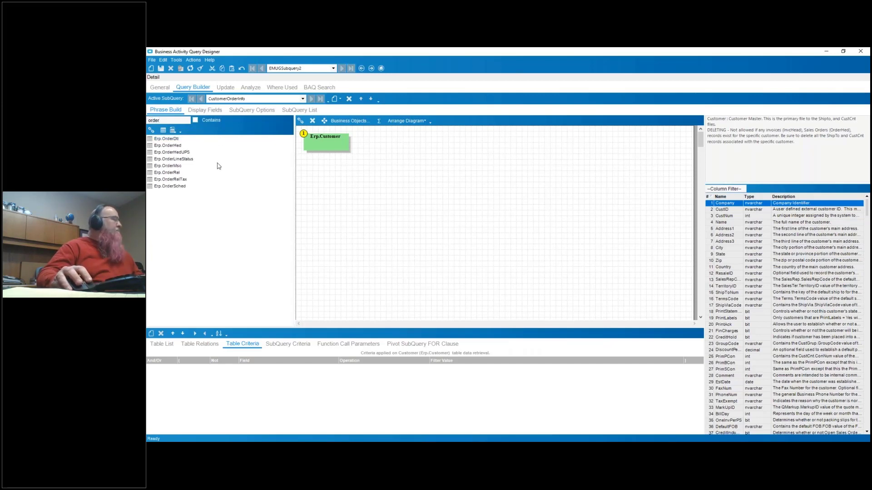
{"action": "double_click", "coordinate": [166, 139]}
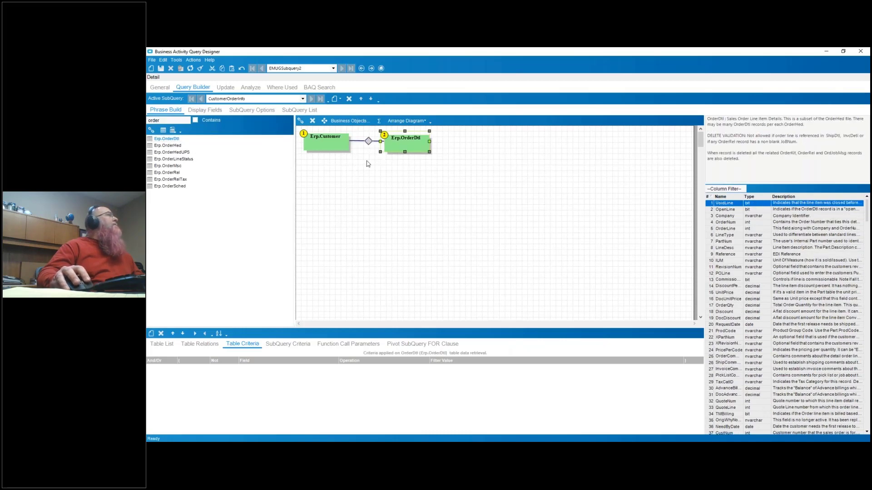
{"action": "left_click", "coordinate": [346, 147]}
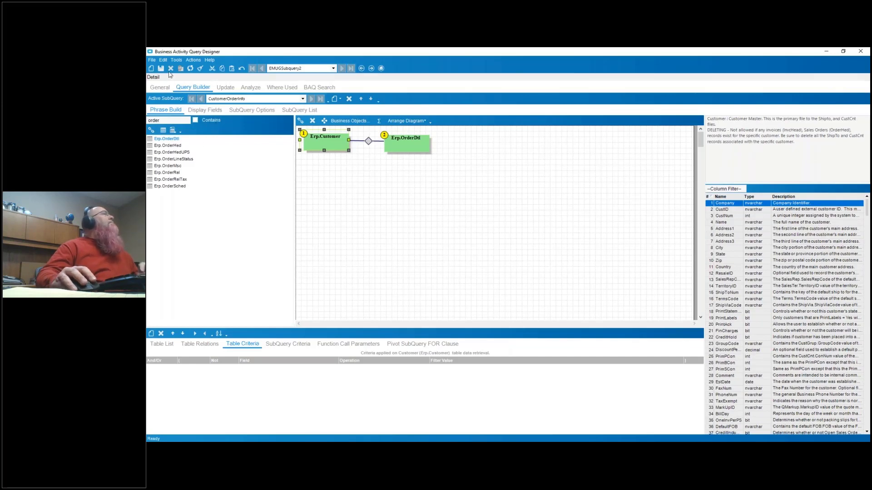
- Discard the unsaved changes, search for query IDs starting with "fz" and open FZSubQuery2
{"action": "left_click", "coordinate": [162, 88]}
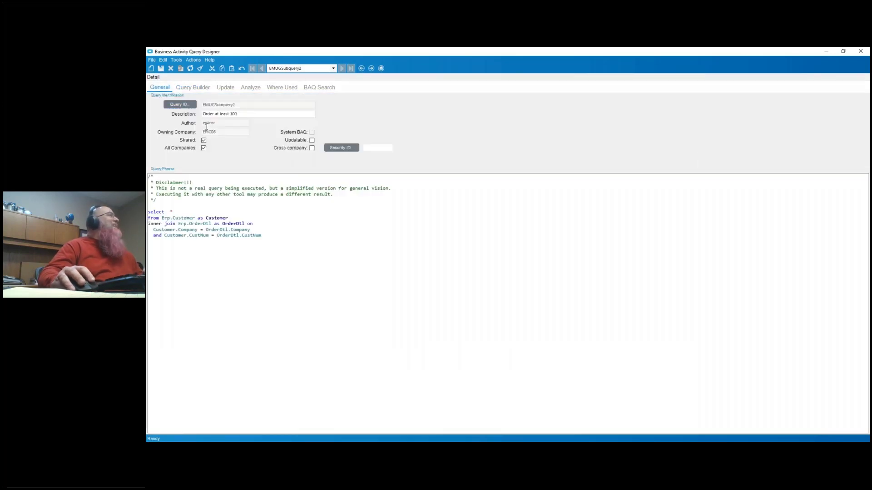
{"action": "left_click", "coordinate": [184, 105]}
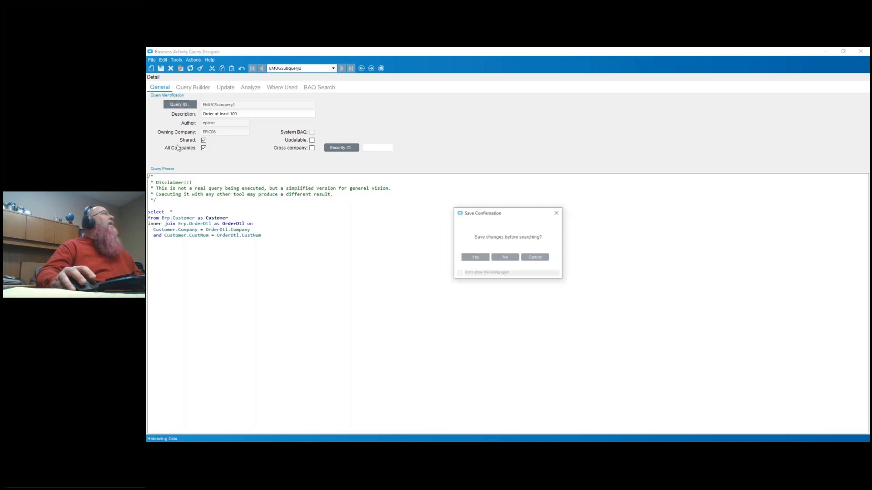
{"action": "left_click", "coordinate": [514, 258]}
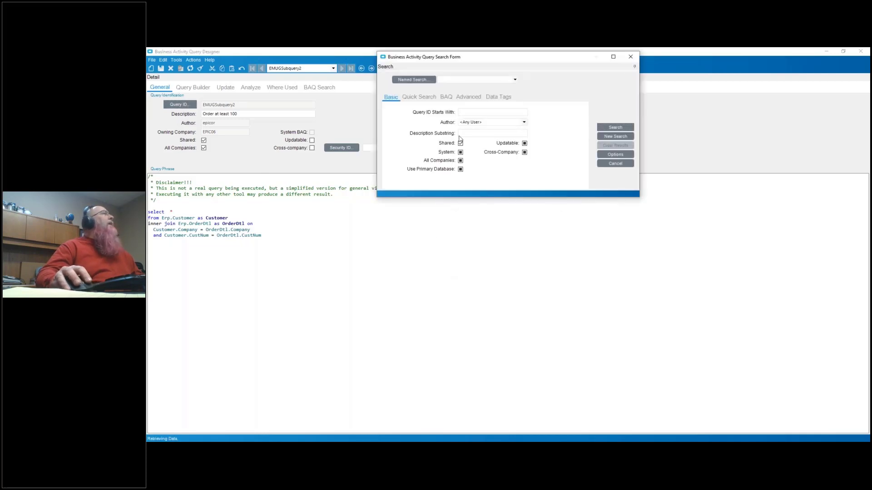
{"action": "left_click", "coordinate": [498, 112]}
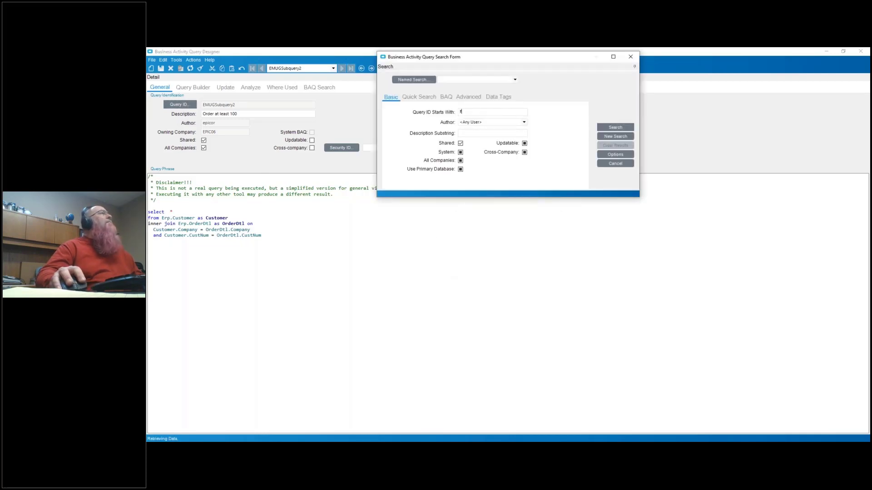
{"action": "type", "text": "fz"}
{"action": "left_click", "coordinate": [615, 127]}
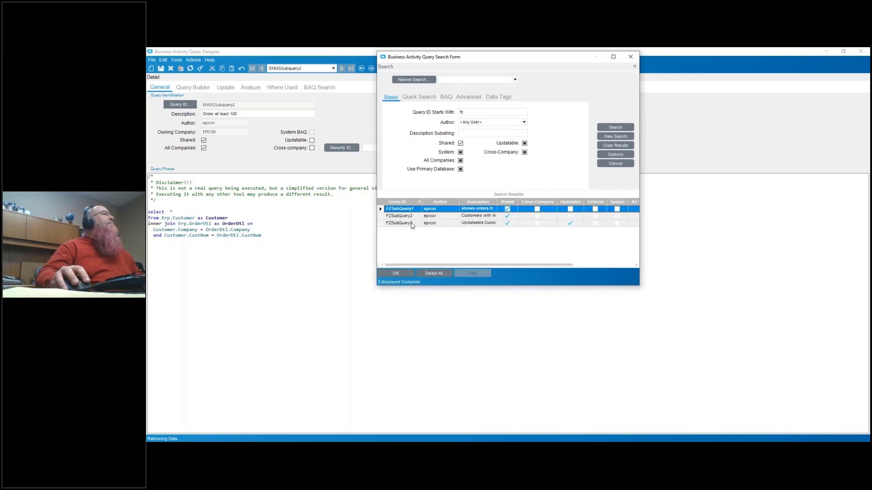
{"action": "double_click", "coordinate": [399, 216]}
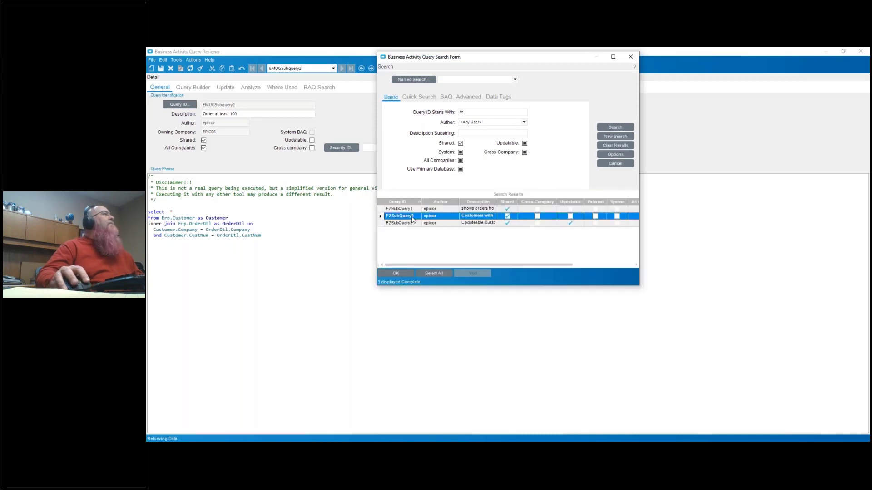
- Examine the CustomerOrderInfo subquery's OrderHed table, its display columns and their Group By settings
{"action": "left_click", "coordinate": [193, 87]}
{"action": "left_click", "coordinate": [302, 100]}
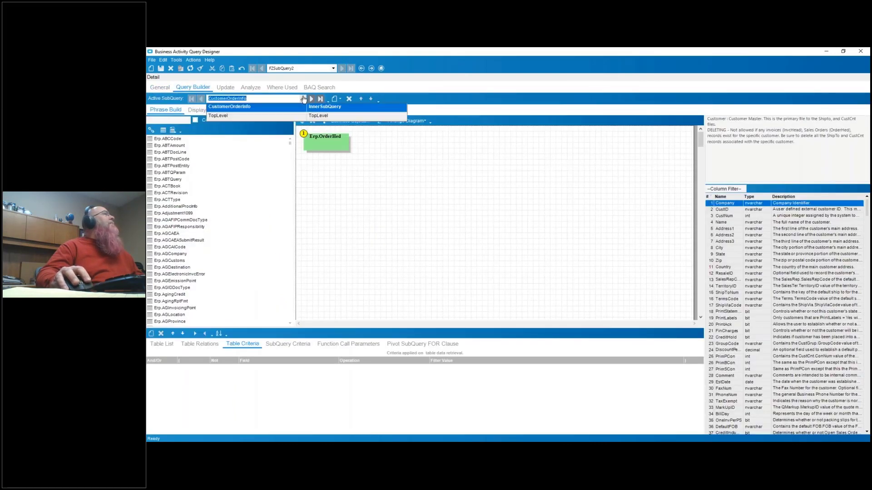
{"action": "left_click", "coordinate": [270, 110]}
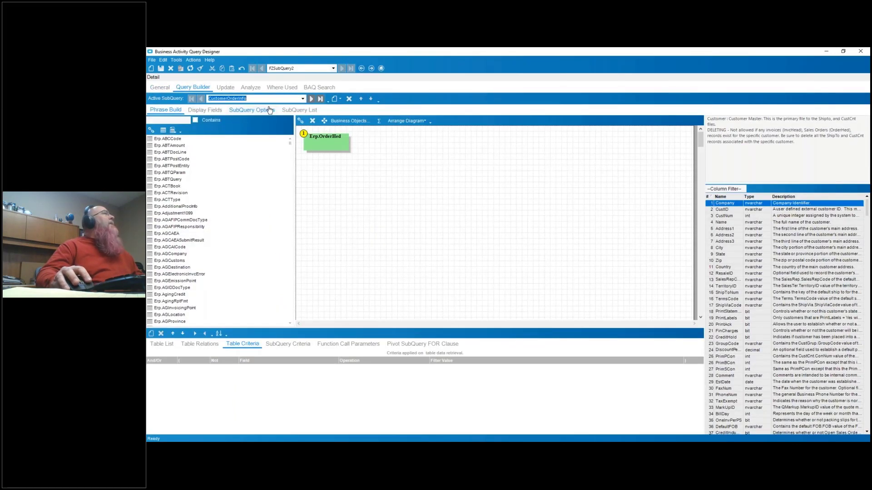
{"action": "left_click", "coordinate": [334, 143]}
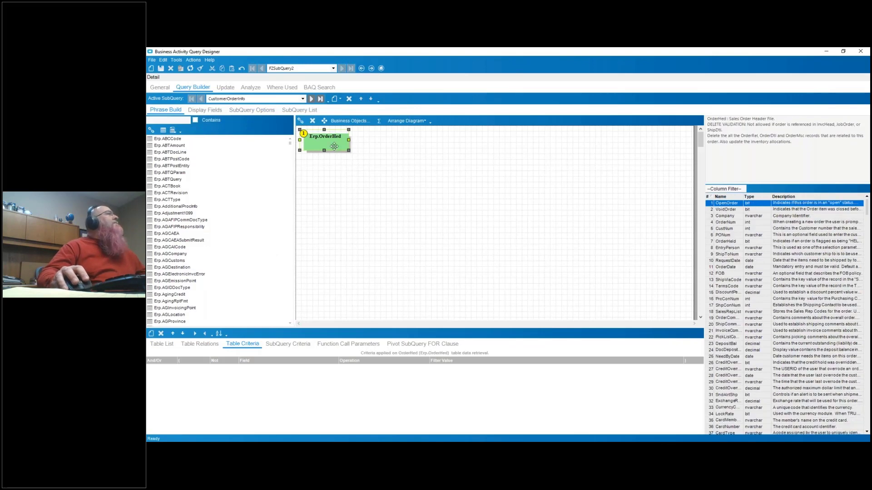
{"action": "left_click", "coordinate": [213, 114]}
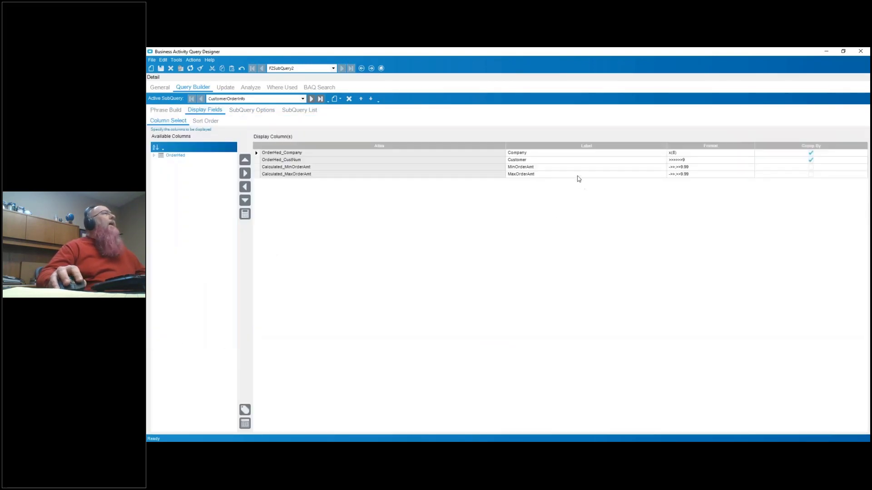
{"action": "left_click", "coordinate": [543, 155]}
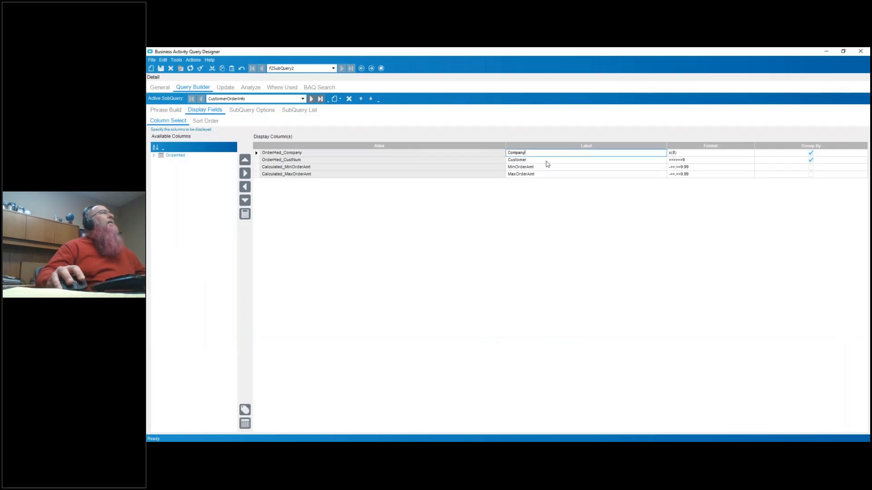
{"action": "left_click", "coordinate": [547, 161]}
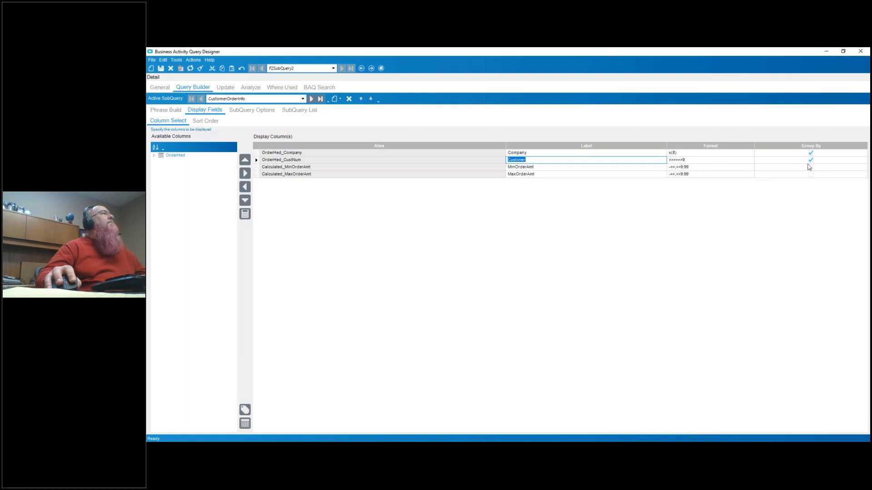
- Review the expressions of the MinOrderAmt and MaxOrderAmt calculated fields, and close the calculated field editor
{"action": "left_click", "coordinate": [246, 215]}
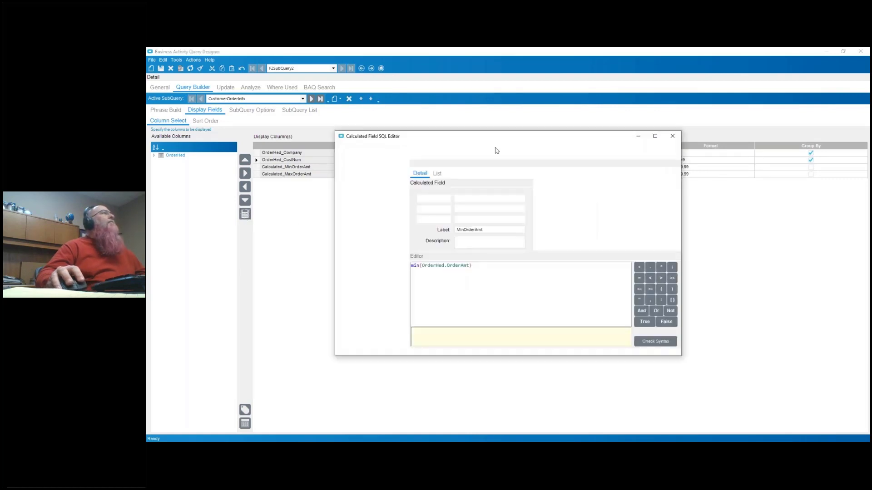
{"action": "left_click", "coordinate": [477, 229]}
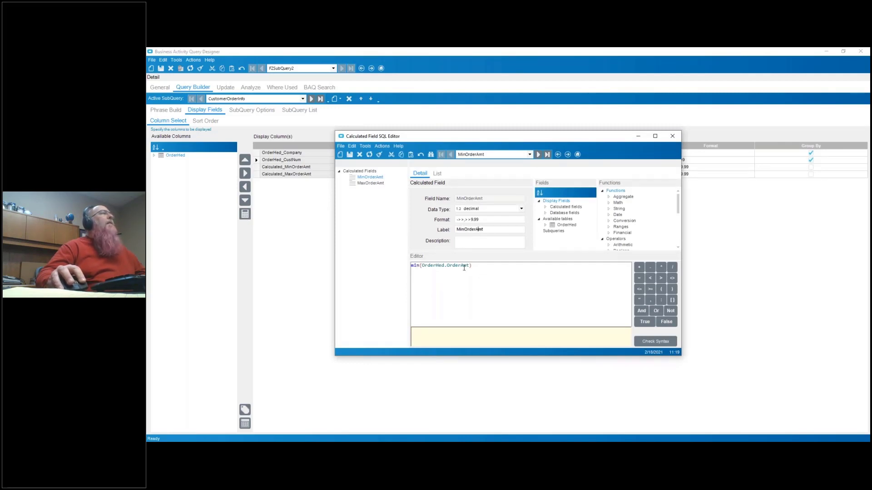
{"action": "left_click", "coordinate": [377, 184]}
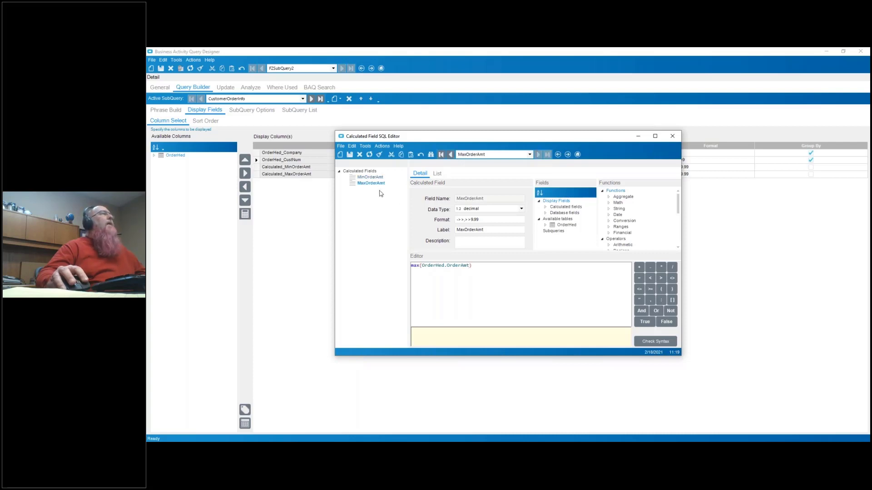
{"action": "left_click", "coordinate": [671, 139]}
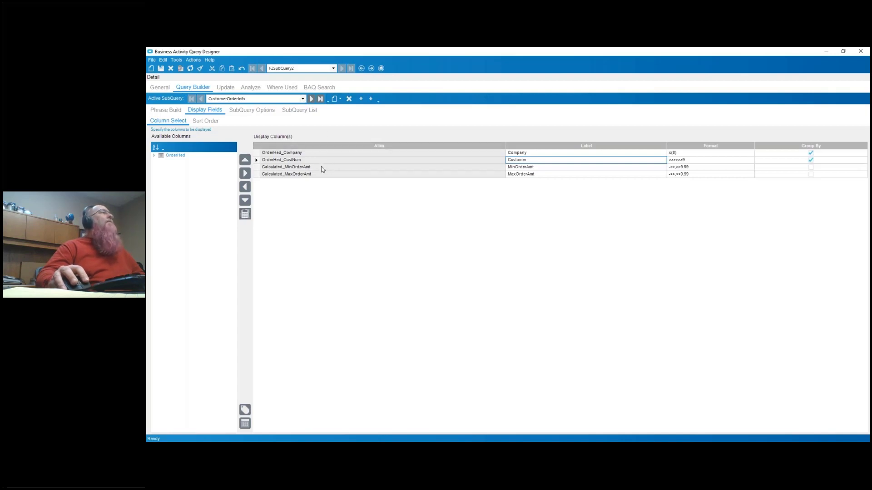
- Examine the TopLevel subquery's display columns, its Customer and CustomerOrderInfo tables, and the constant behind the Calculated_MinOrderAmt criterion
{"action": "left_click", "coordinate": [297, 100]}
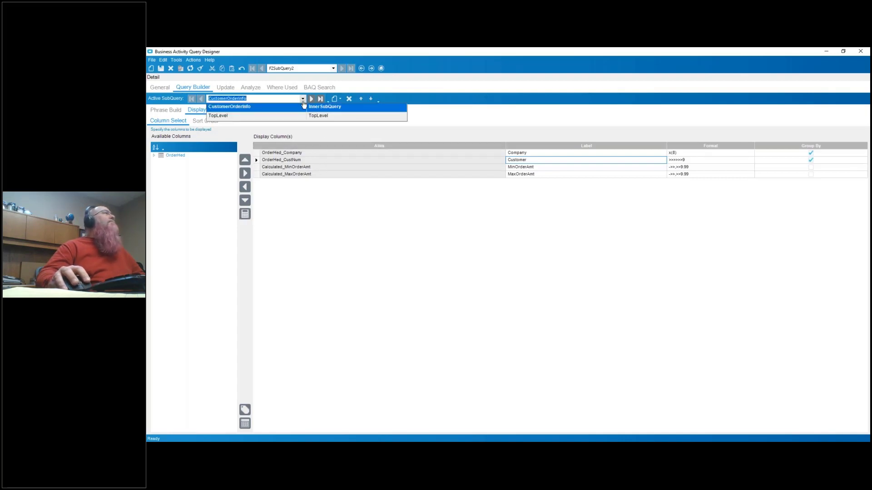
{"action": "left_click", "coordinate": [267, 116]}
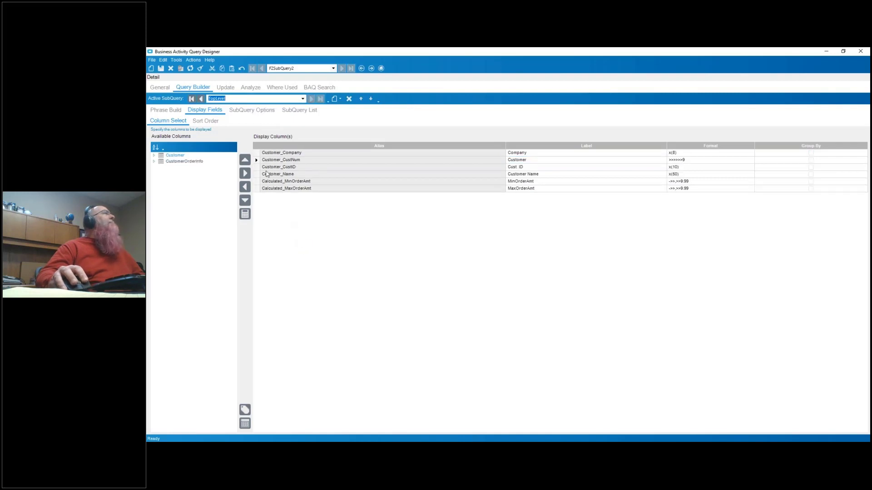
{"action": "left_click", "coordinate": [164, 111]}
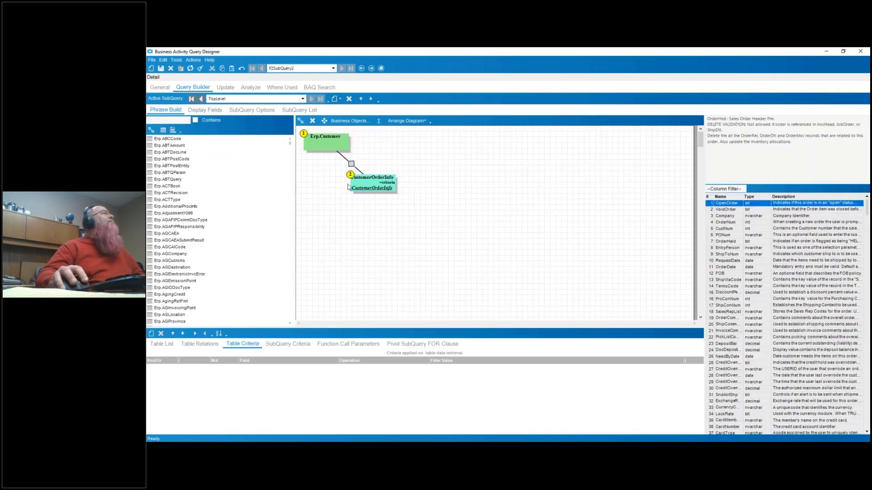
{"action": "left_click", "coordinate": [336, 148]}
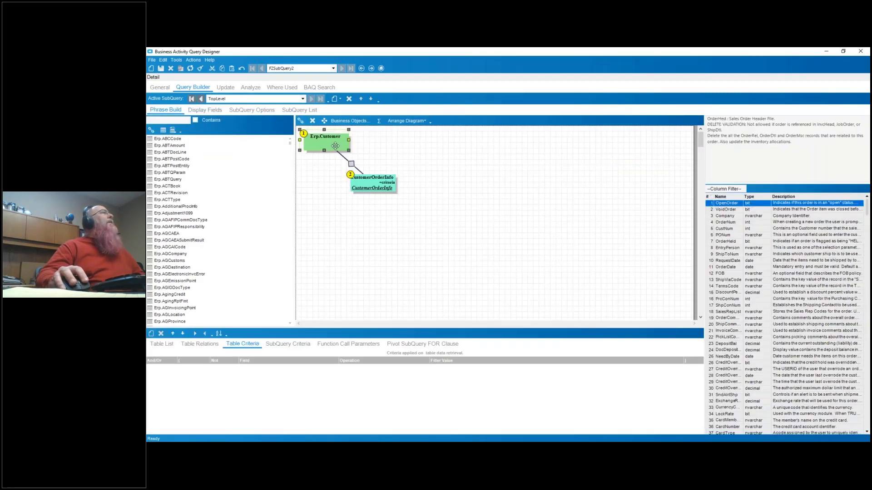
{"action": "left_click", "coordinate": [378, 186]}
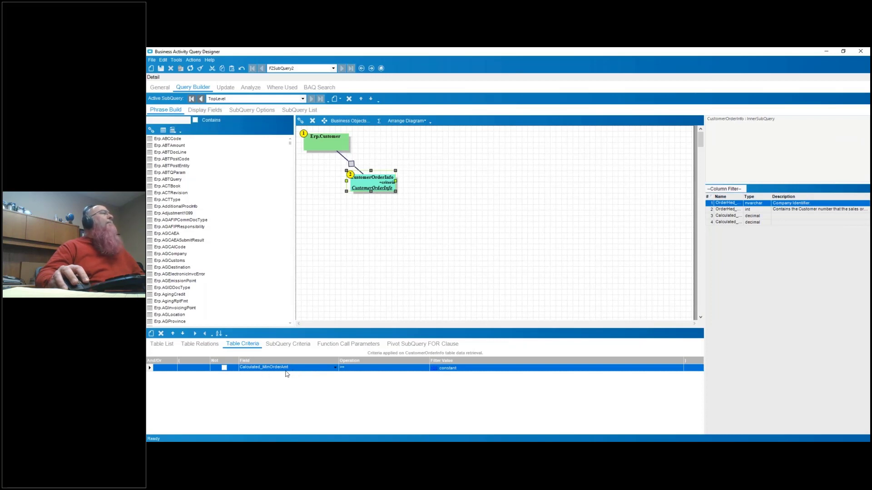
{"action": "left_click", "coordinate": [434, 368]}
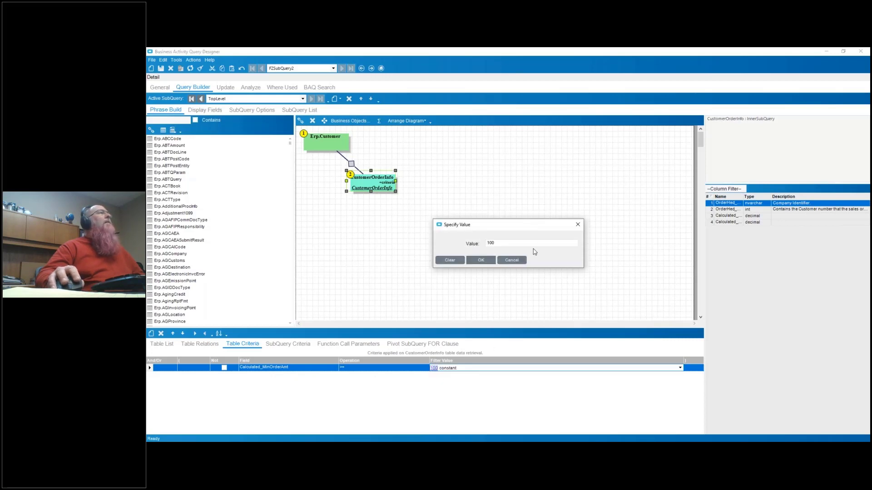
{"action": "left_click", "coordinate": [512, 260]}
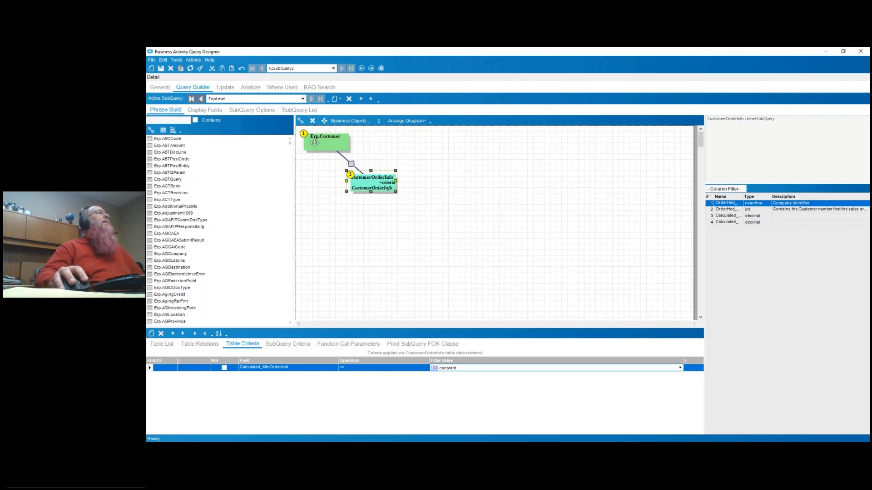
{"action": "left_click", "coordinate": [315, 144]}
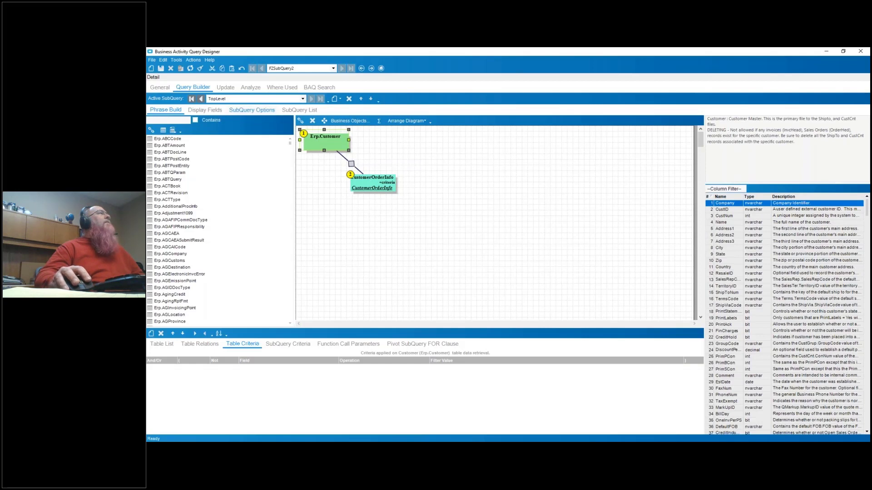
- Test FZSubQuery2 to review the returned customers and their order amounts, and return to the query diagram
{"action": "left_click", "coordinate": [251, 89]}
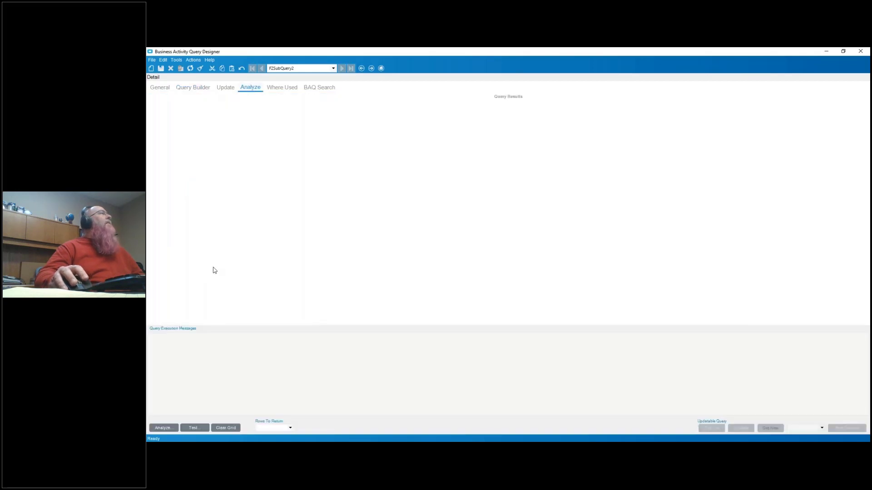
{"action": "left_click", "coordinate": [200, 429]}
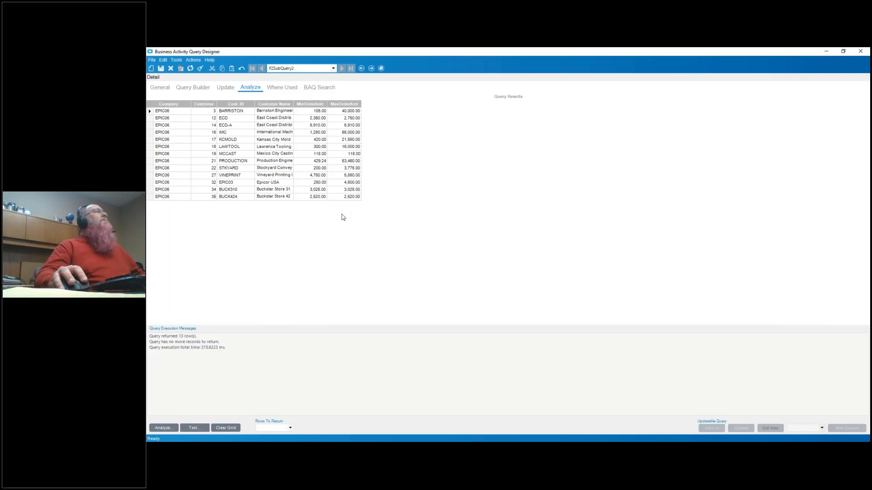
{"action": "left_click", "coordinate": [191, 89]}
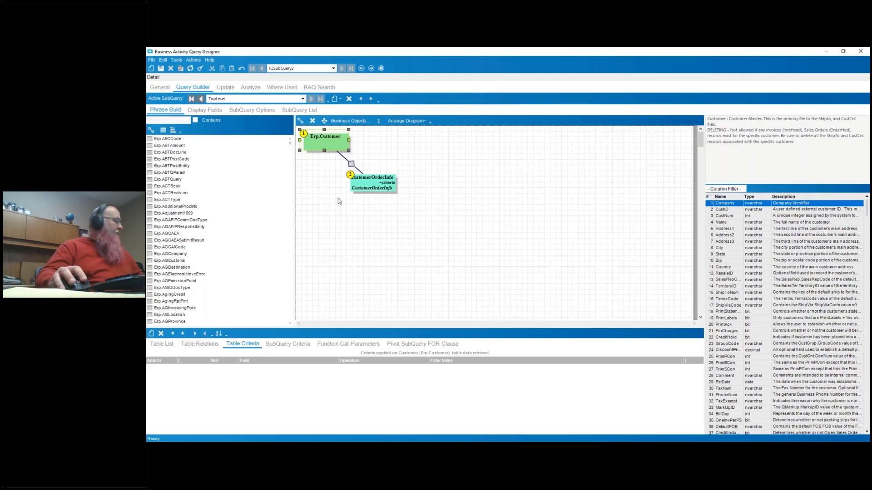
- Search for query IDs starting with "fz" and view FZSubQuery3's general details, and reopen FZSubQuery2
{"action": "left_click", "coordinate": [159, 87]}
{"action": "left_click", "coordinate": [179, 104]}
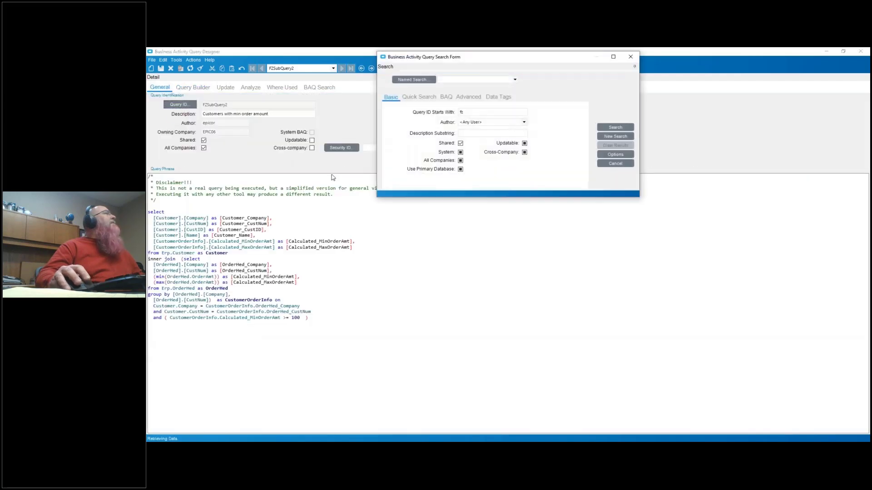
{"action": "left_click", "coordinate": [615, 127]}
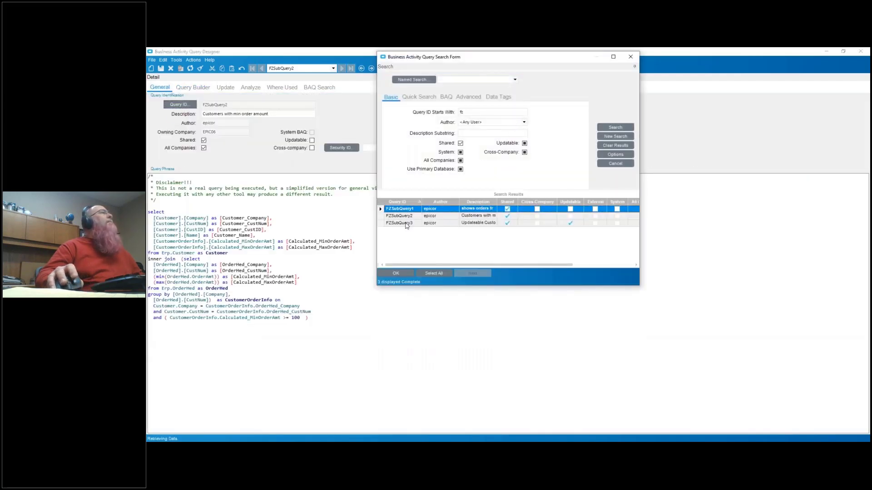
{"action": "double_click", "coordinate": [413, 224]}
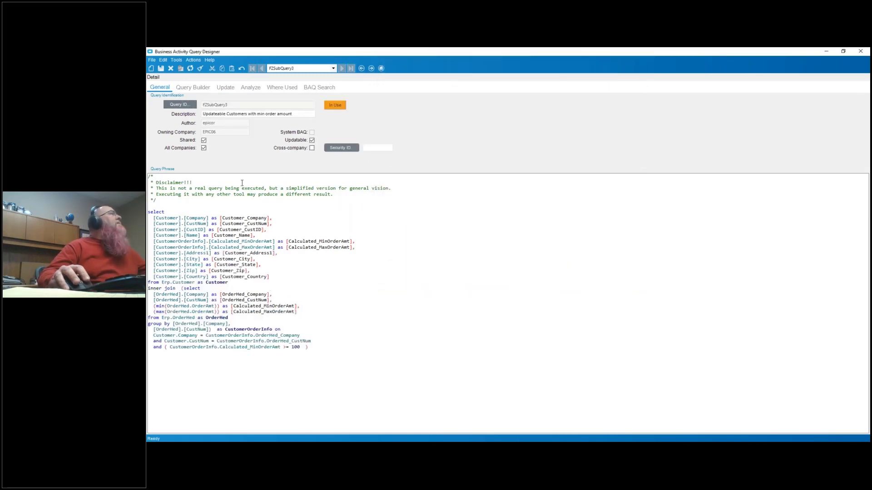
{"action": "left_click", "coordinate": [180, 104]}
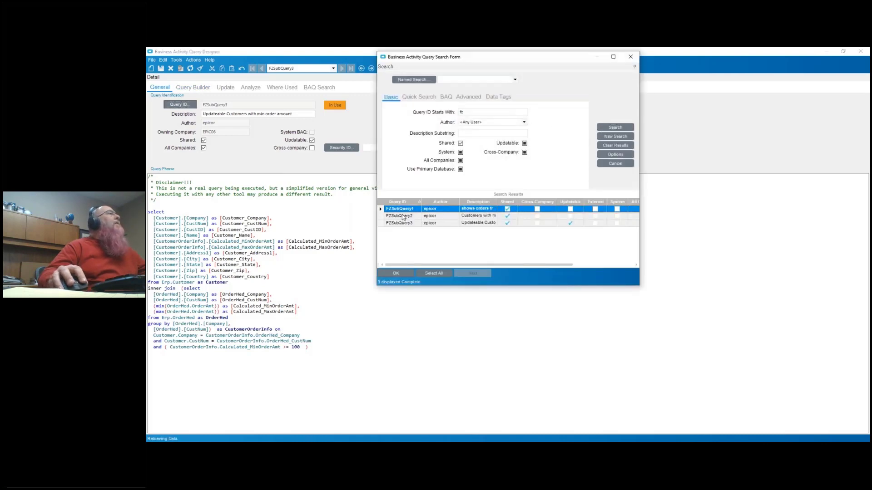
{"action": "left_click", "coordinate": [404, 216]}
{"action": "left_click", "coordinate": [395, 273]}
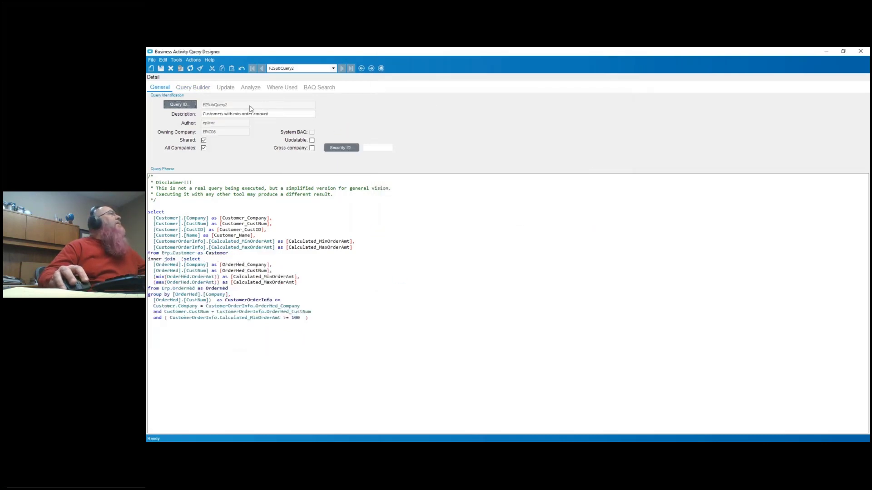
- Copy FZSubQuery2 to a new query with the ID EMUGSubQuery3, keeping the description "Customers with min order amount"
{"action": "left_click", "coordinate": [192, 61]}
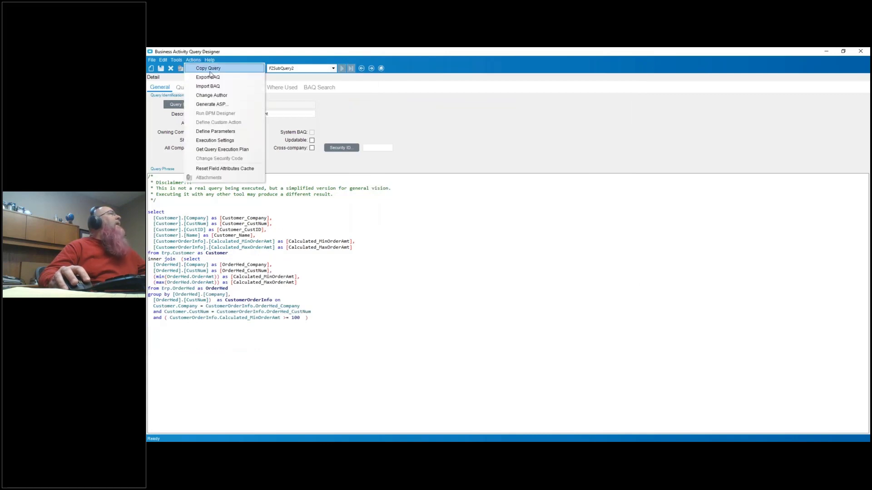
{"action": "left_click", "coordinate": [209, 69]}
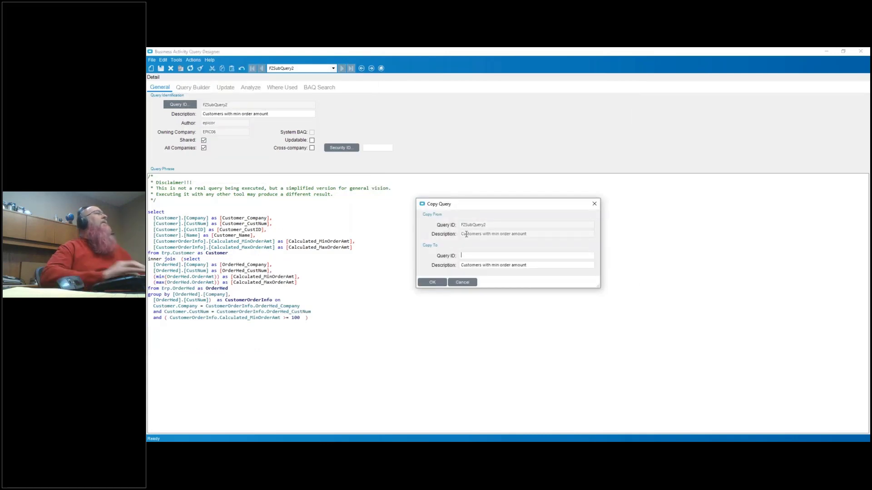
{"action": "type", "text": "EMUGSubQuery3"}
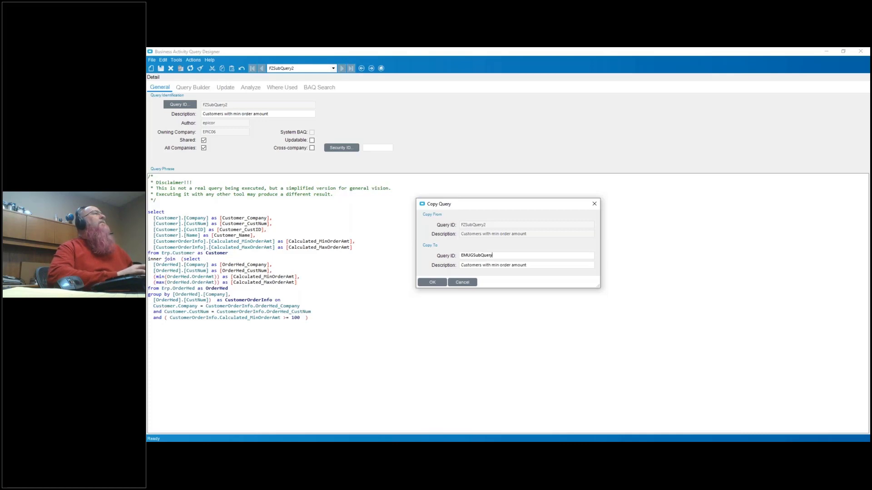
{"action": "left_click", "coordinate": [432, 282]}
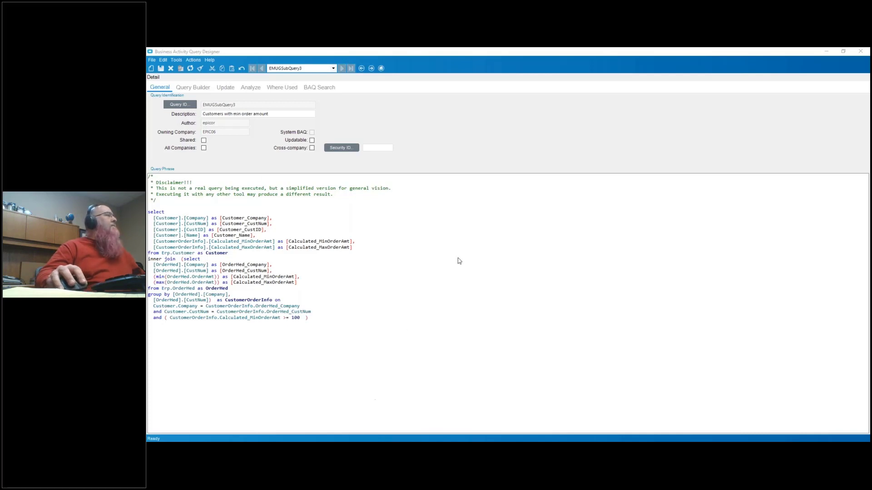
- Find the copy notification hidden behind the open windows, dismiss it and return to EMUGSubQuery3
{"action": "mouse_move", "coordinate": [432, 442]}
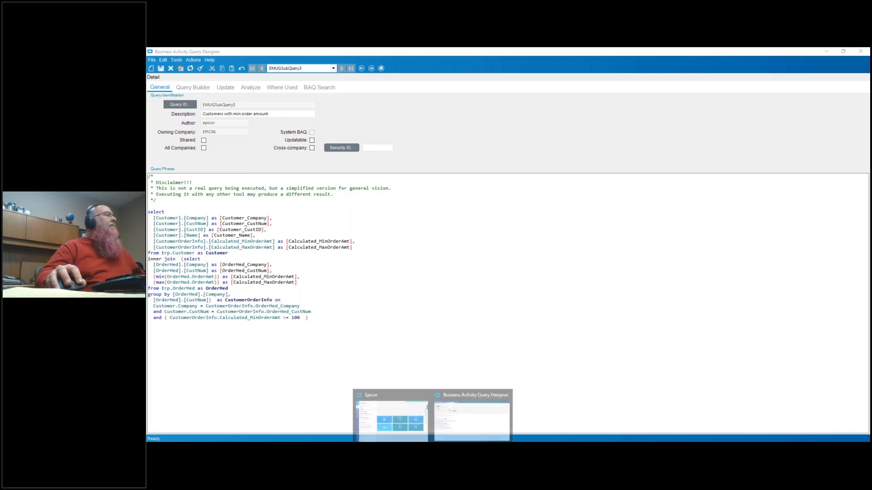
{"action": "left_click", "coordinate": [418, 419]}
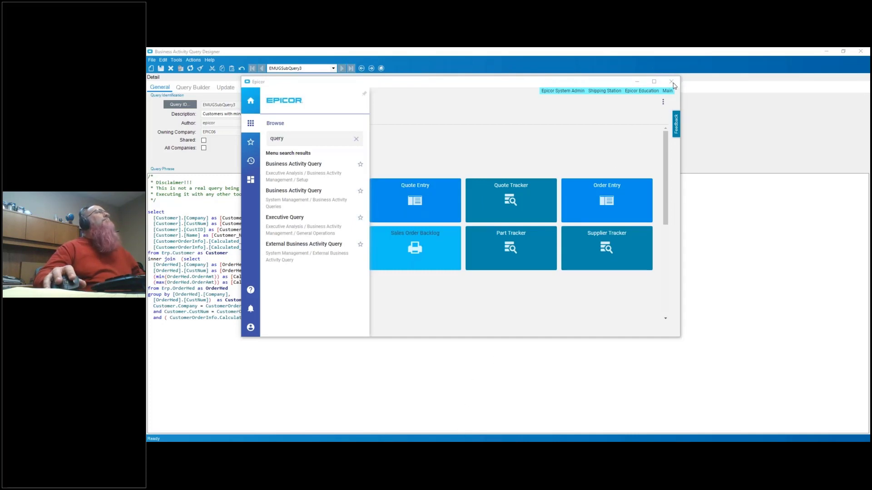
{"action": "right_click", "coordinate": [530, 452]}
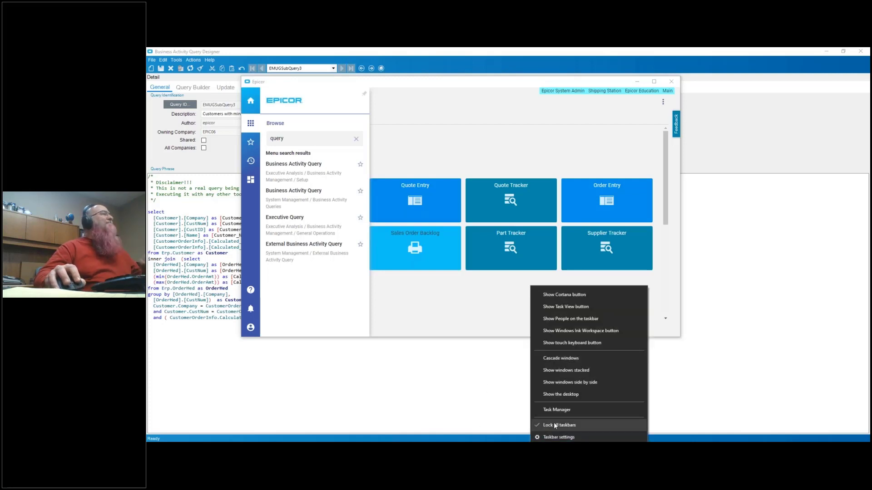
{"action": "left_click", "coordinate": [566, 412]}
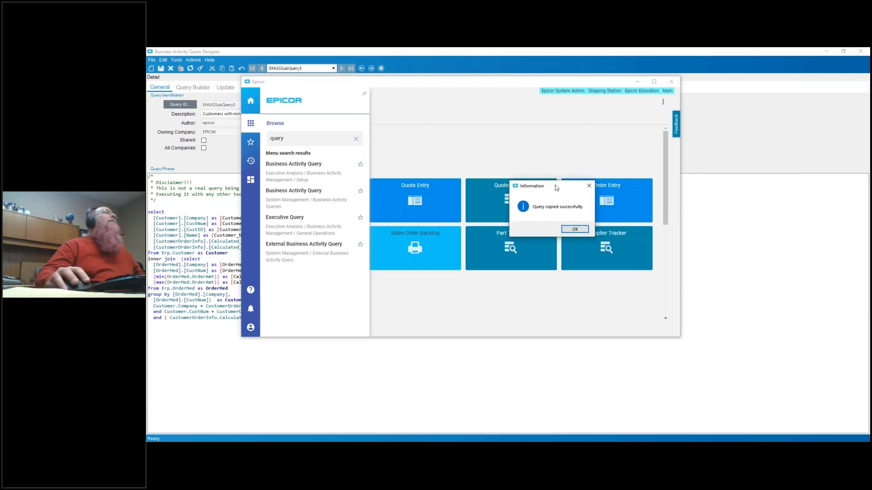
{"action": "left_click", "coordinate": [575, 229]}
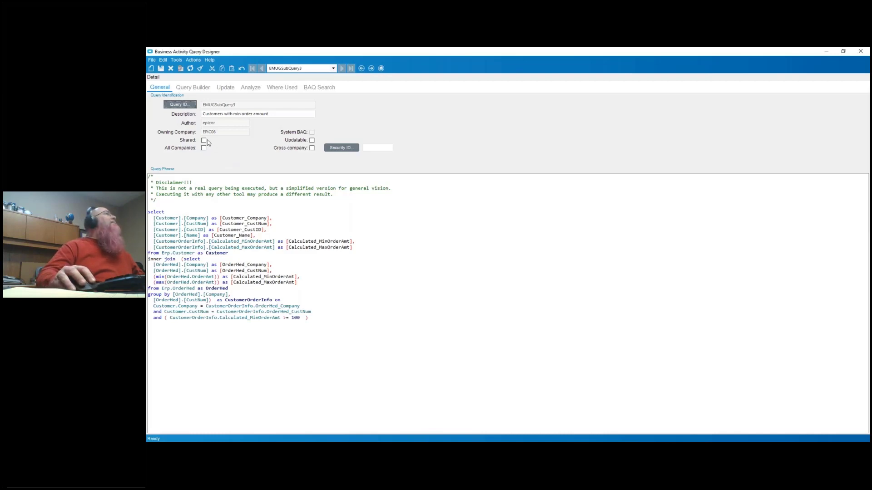
- Mark EMUGSubQuery3 as shared, available to all companies and updatable
{"action": "left_click", "coordinate": [204, 148]}
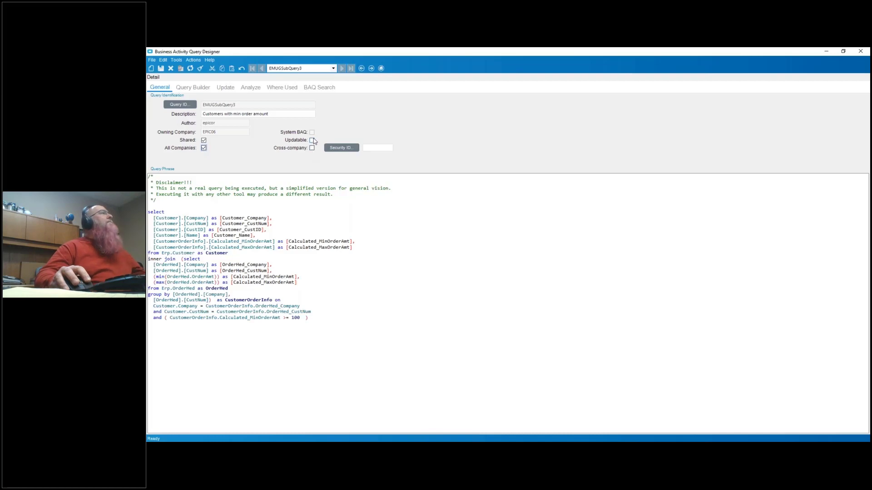
{"action": "left_click", "coordinate": [312, 141]}
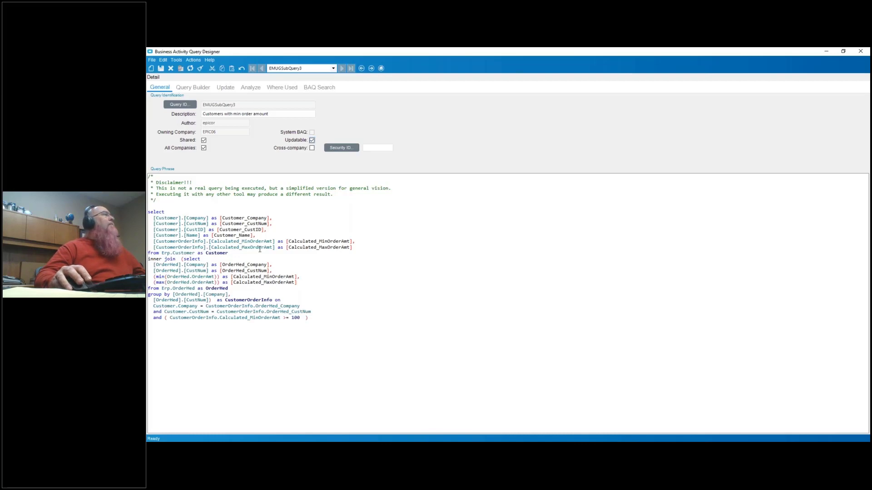
- Add the Customer fields Address1, City, State, Zip and Country to the TopLevel subquery's display columns
{"action": "left_click", "coordinate": [201, 89]}
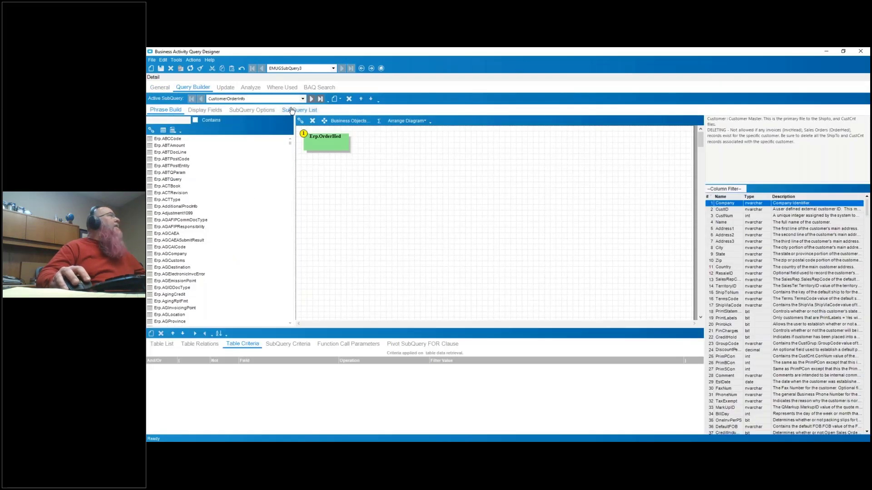
{"action": "left_click", "coordinate": [303, 99]}
{"action": "left_click", "coordinate": [260, 114]}
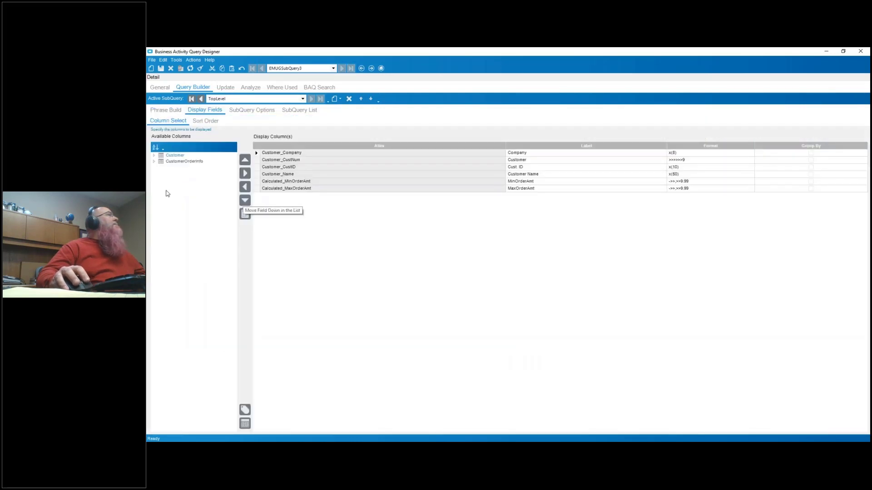
{"action": "left_click", "coordinate": [155, 156]}
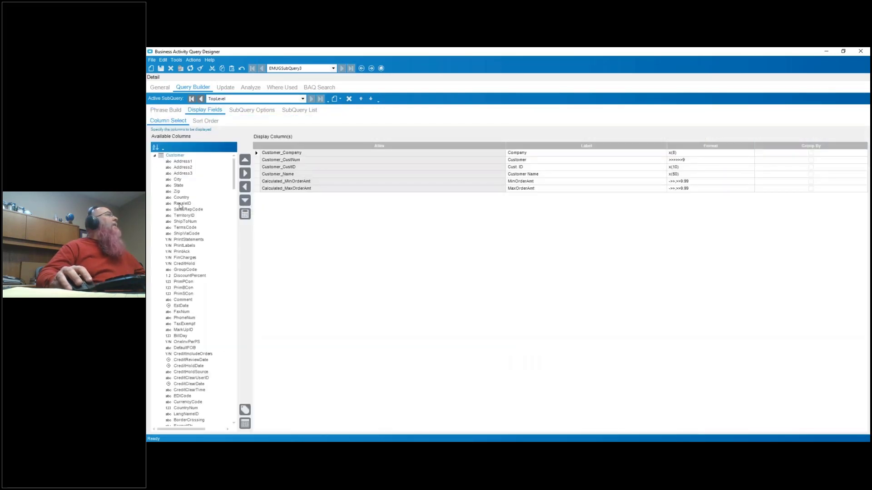
{"action": "double_click", "coordinate": [181, 162]}
{"action": "double_click", "coordinate": [178, 174]}
{"action": "double_click", "coordinate": [178, 174]}
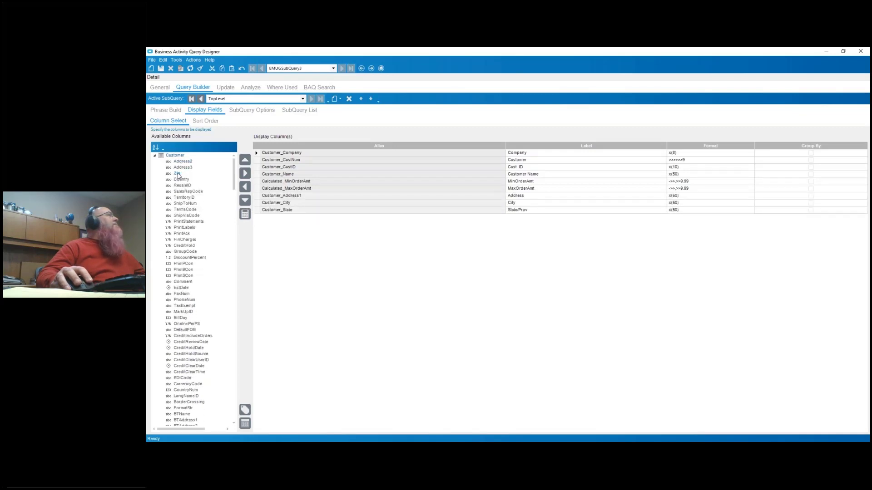
{"action": "double_click", "coordinate": [178, 174]}
{"action": "double_click", "coordinate": [178, 174]}
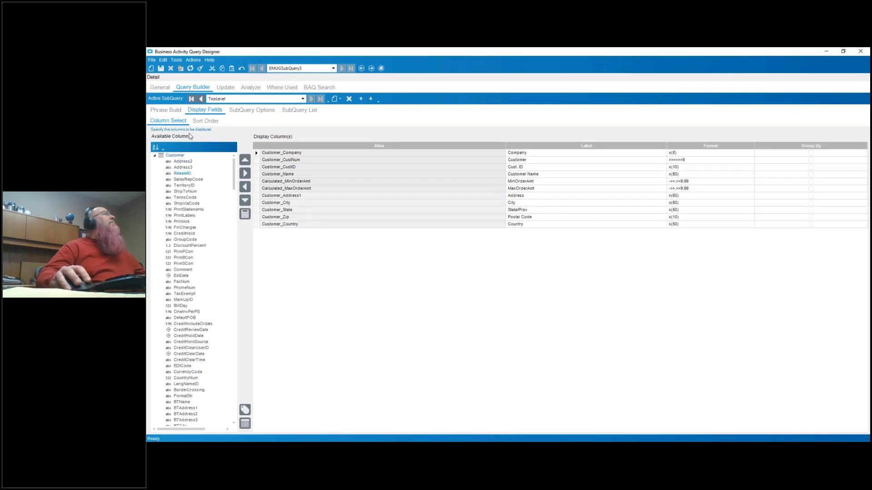
- Try to save EMUGSubQuery3, close the analysis message and open the query's update settings
{"action": "left_click", "coordinate": [161, 69]}
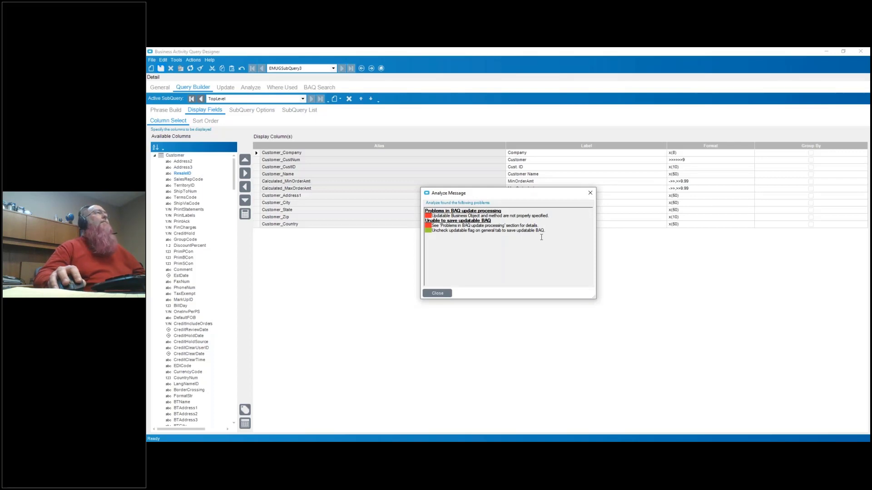
{"action": "left_click", "coordinate": [437, 293]}
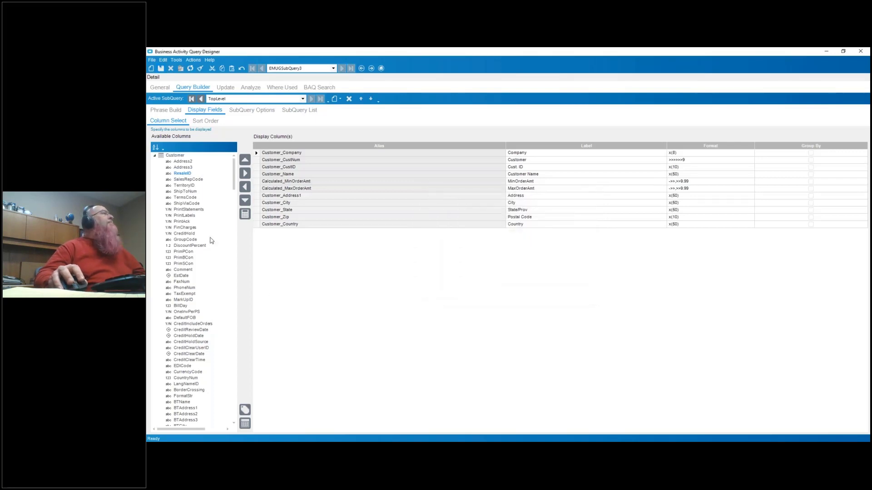
{"action": "left_click", "coordinate": [226, 90]}
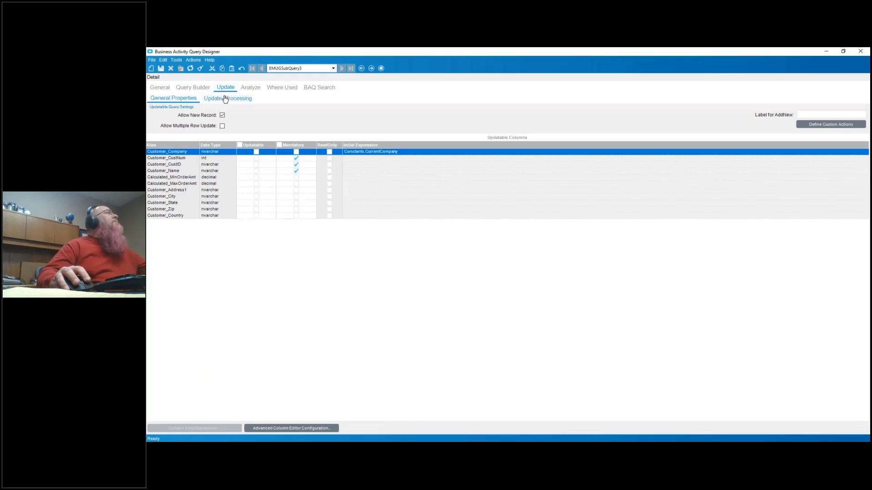
- Make the customer Address1, City, State, Zip and Country columns updatable and allow multiple row updates
{"action": "left_click", "coordinate": [257, 190]}
{"action": "left_click", "coordinate": [257, 197]}
{"action": "left_click", "coordinate": [256, 203]}
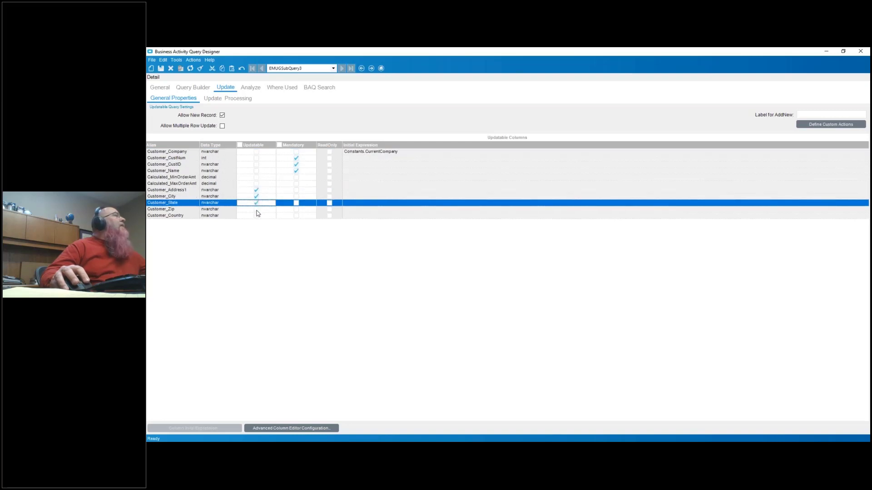
{"action": "left_click", "coordinate": [257, 209]}
{"action": "left_click", "coordinate": [256, 216]}
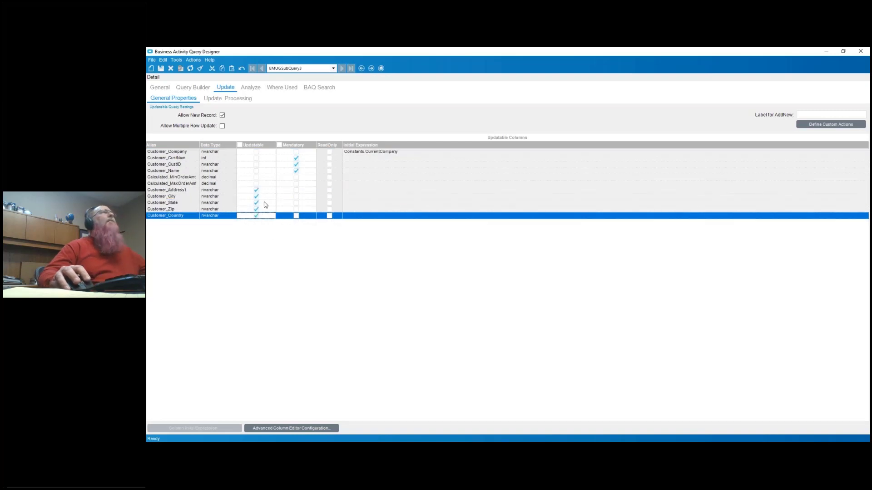
{"action": "left_click", "coordinate": [223, 127]}
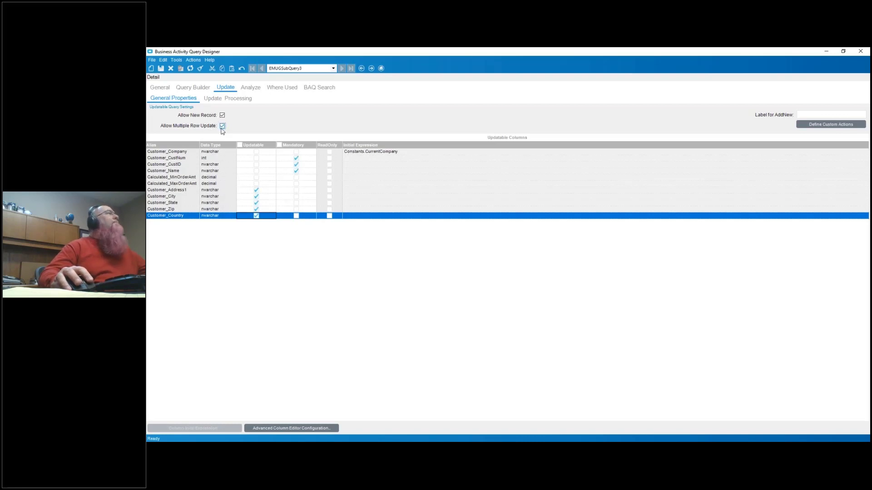
- Assign Erp.Customer with the UpdateExt method as the business object for the query's BPM update processing
{"action": "left_click", "coordinate": [228, 99]}
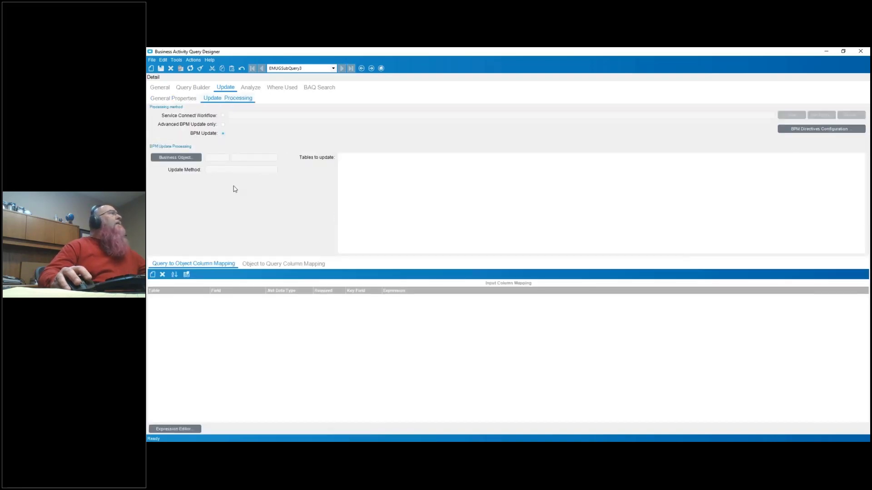
{"action": "left_click", "coordinate": [178, 160]}
{"action": "left_click", "coordinate": [515, 223]}
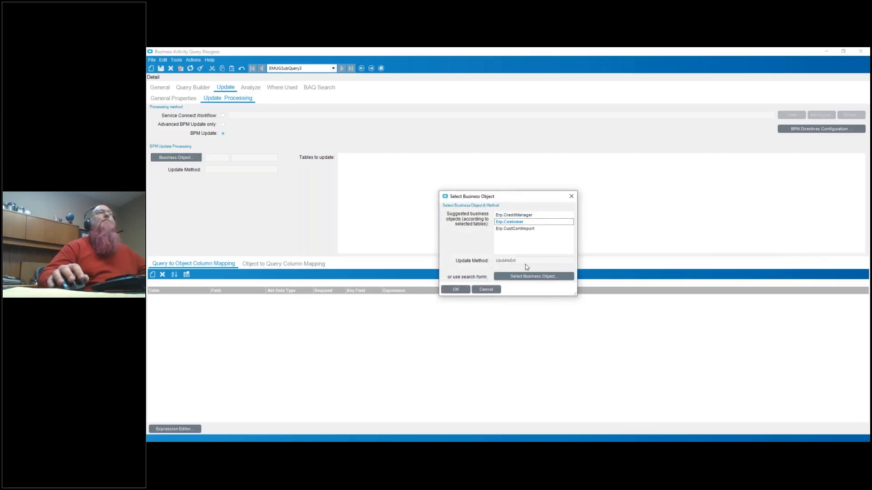
{"action": "left_click", "coordinate": [456, 290]}
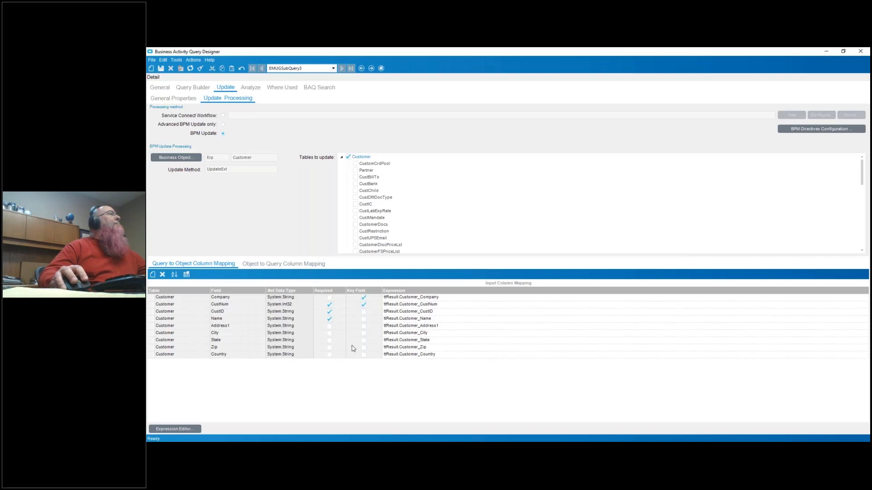
- Retrieve the updatable query's customer list for testing, dismissing any message that interrupts it
{"action": "left_click", "coordinate": [249, 88]}
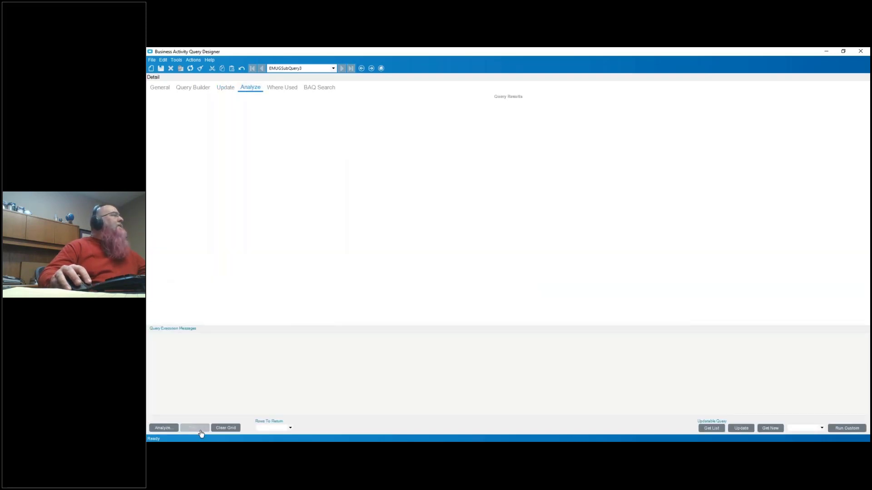
{"action": "left_click", "coordinate": [712, 428]}
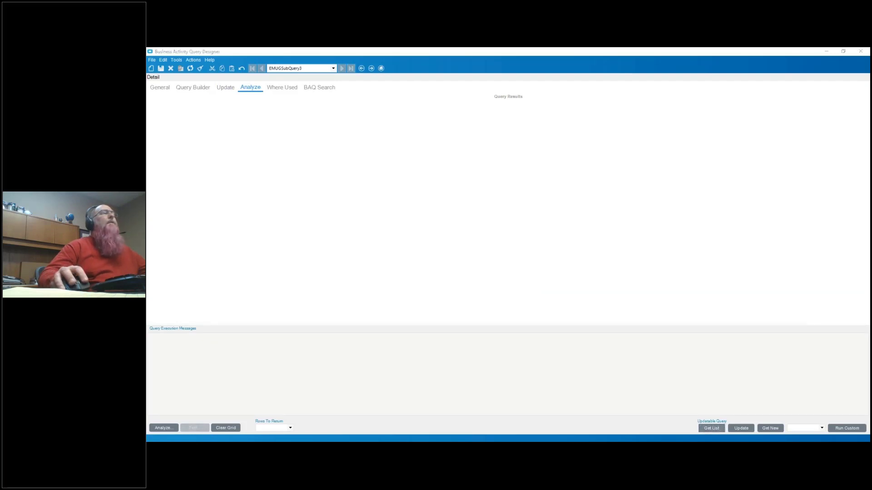
{"action": "left_click", "coordinate": [495, 258]}
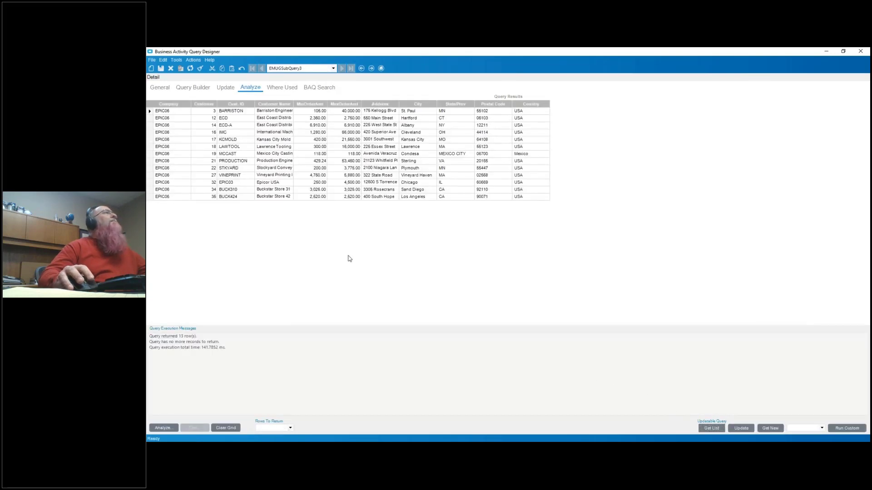
- Edit the Epicor USA row, appending 2 to its street address and 3 to its city name
{"action": "double_click", "coordinate": [414, 185]}
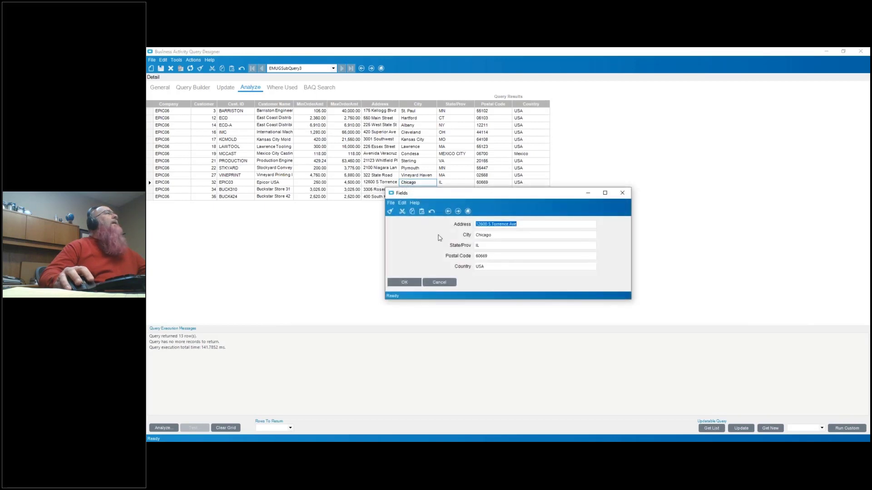
{"action": "left_click", "coordinate": [528, 224]}
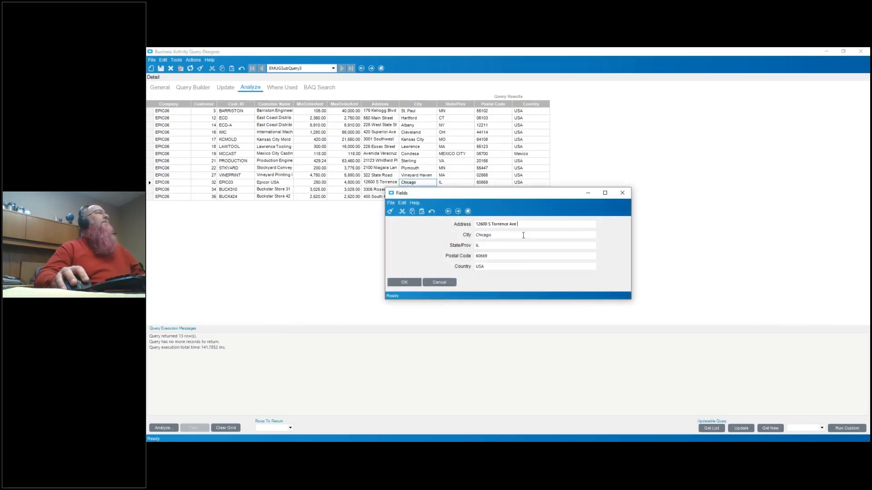
{"action": "left_click", "coordinate": [507, 234]}
{"action": "type", "text": "3"}
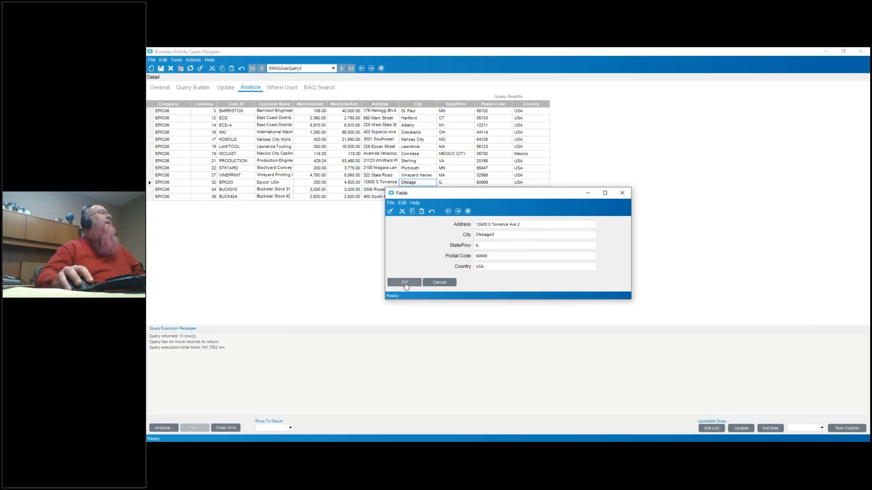
{"action": "left_click", "coordinate": [404, 282]}
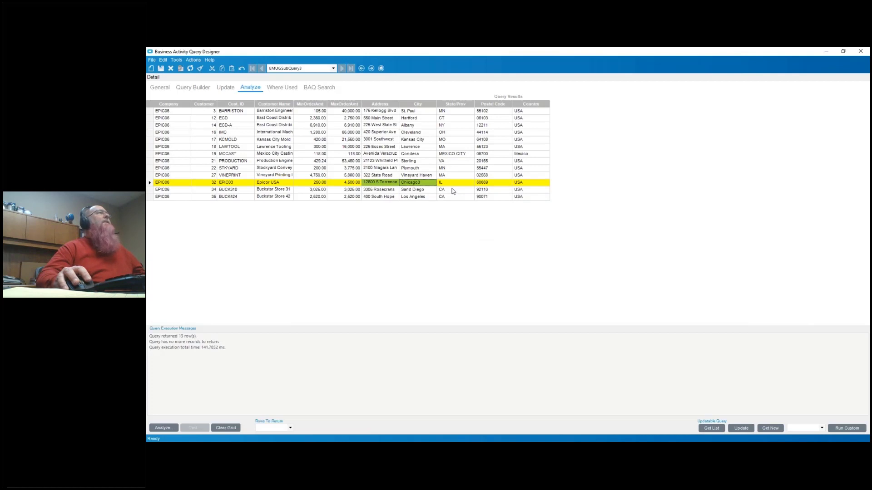
- Run the query's update to save the edited Epicor USA row, dismiss the message and switch windows
{"action": "left_click", "coordinate": [740, 428]}
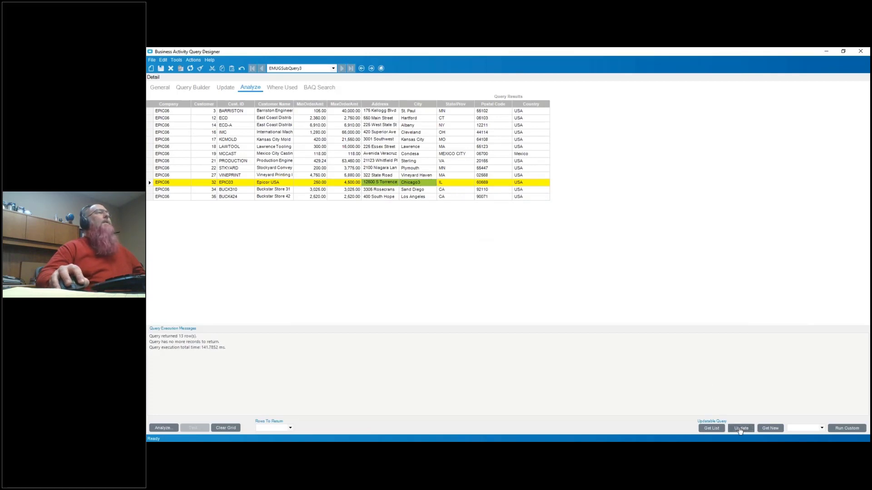
{"action": "left_click", "coordinate": [486, 257]}
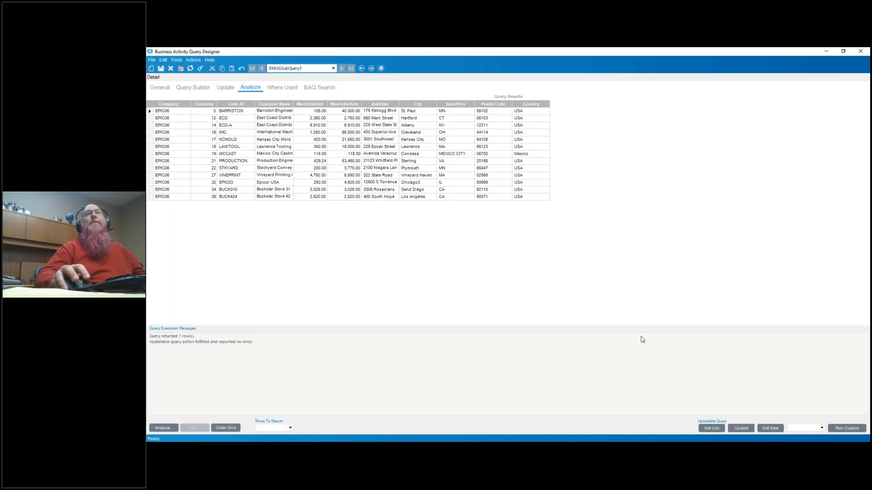
{"action": "key", "text": "alt+Tab"}
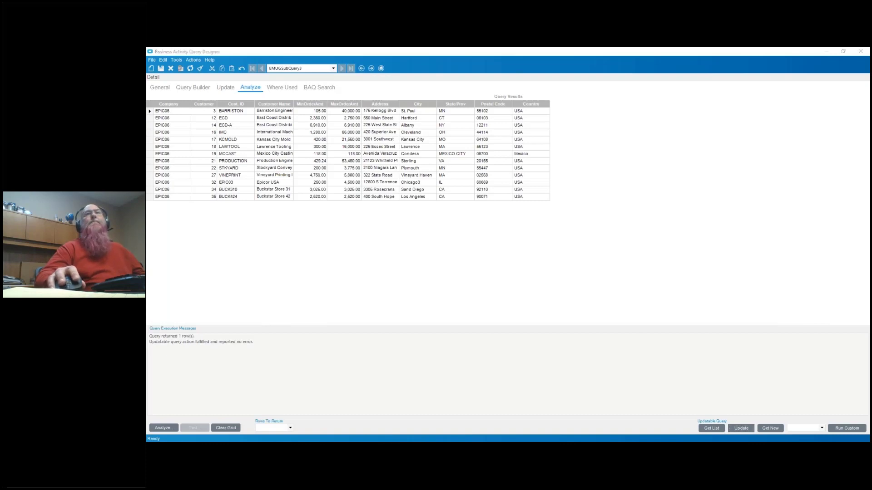
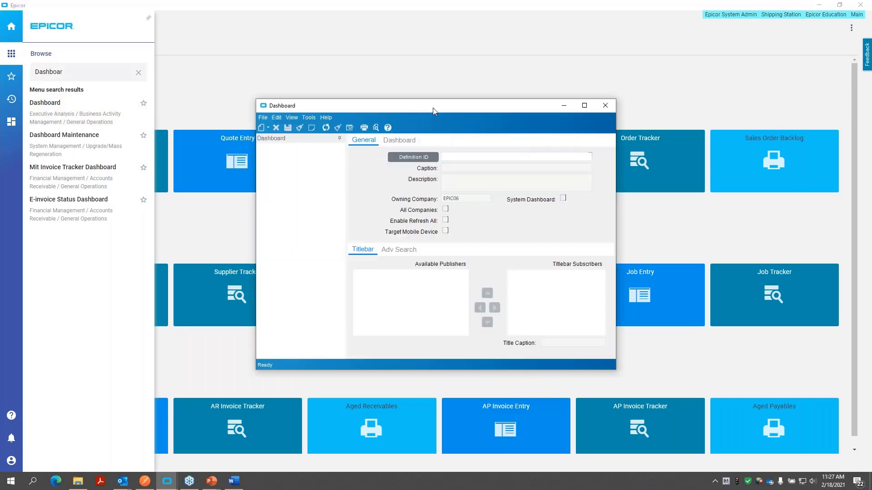
- Start a new dashboard with the definition ID EMUGCHARTDEMO
{"action": "left_click_drag", "start_coordinate": [433, 108], "coordinate": [427, 91]}
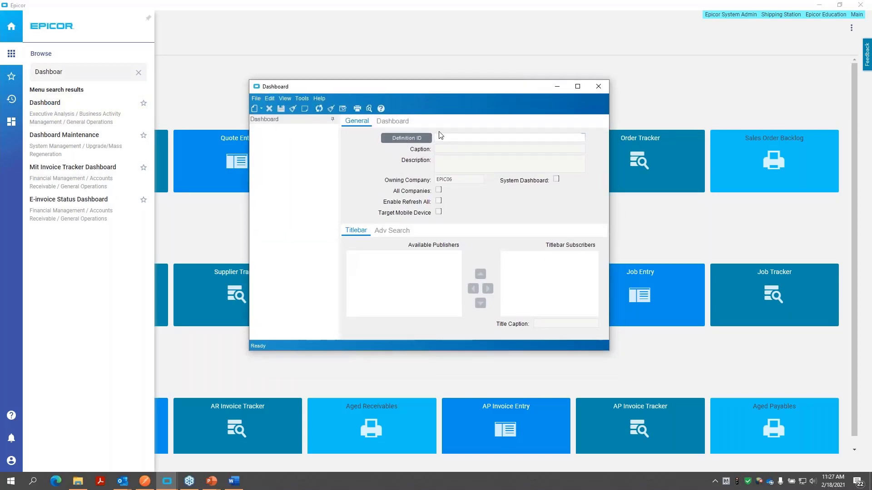
{"action": "left_click", "coordinate": [262, 112]}
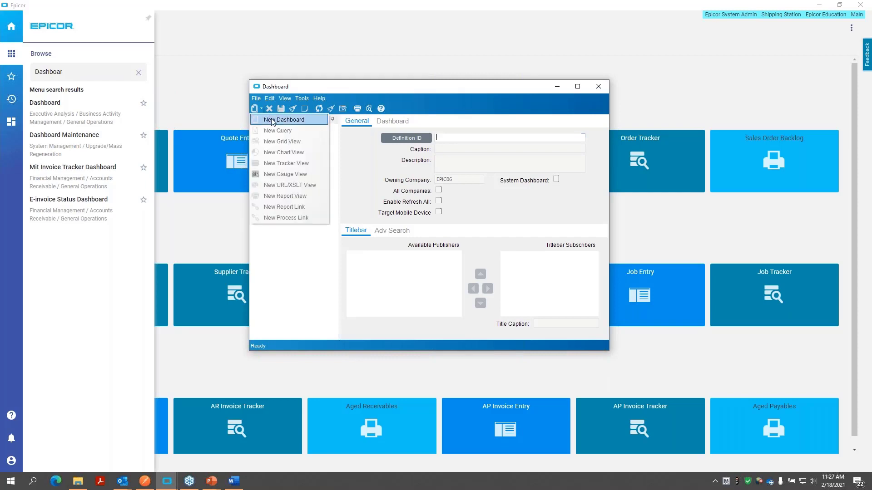
{"action": "left_click", "coordinate": [275, 120]}
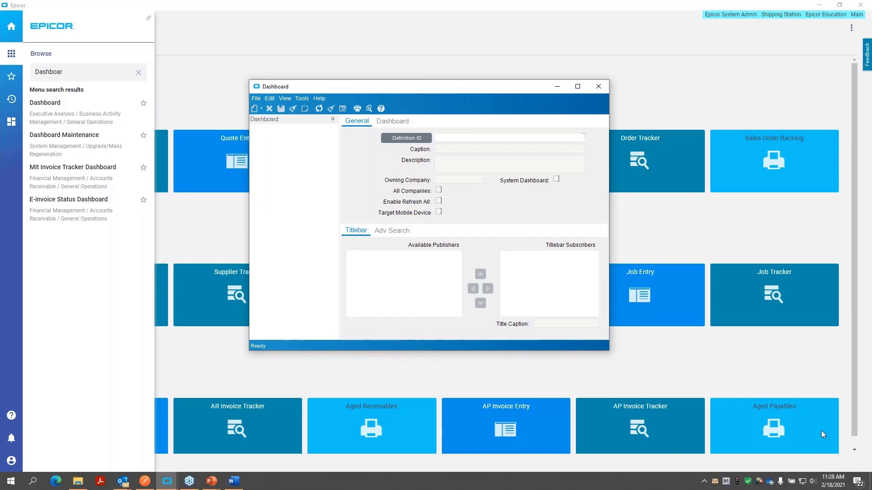
{"action": "type", "text": "EMUGCHARTDEMO"}
- Enter EMUG Chart Demo as both the caption and the description of the new dashboard
{"action": "left_click", "coordinate": [452, 149]}
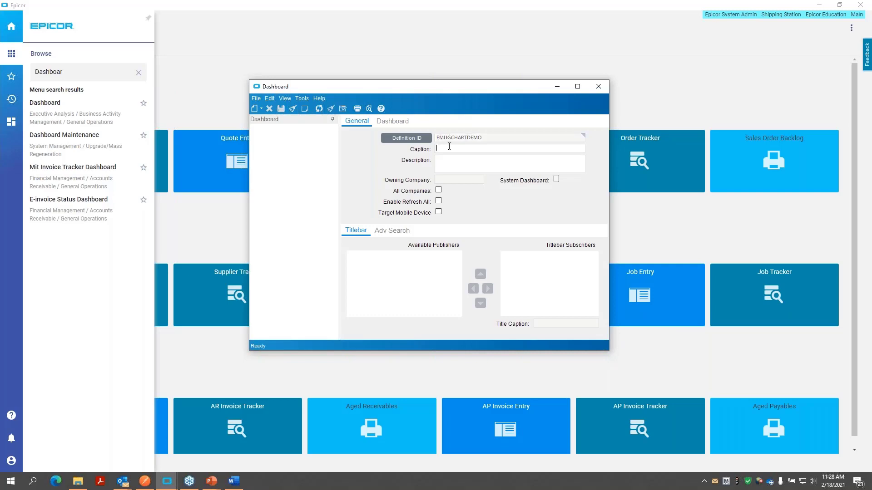
{"action": "type", "text": "EMUG Chart Dem"}
{"action": "triple_click", "coordinate": [456, 150]}
{"action": "key", "text": "ctrl+c"}
{"action": "left_click", "coordinate": [476, 165]}
{"action": "key", "text": "ctrl+v"}
{"action": "left_click_drag", "start_coordinate": [459, 181], "coordinate": [437, 180]}
- Start a new query for the dashboard, finding and selecting FZSubQuery3 as its query ID
{"action": "left_click", "coordinate": [262, 110]}
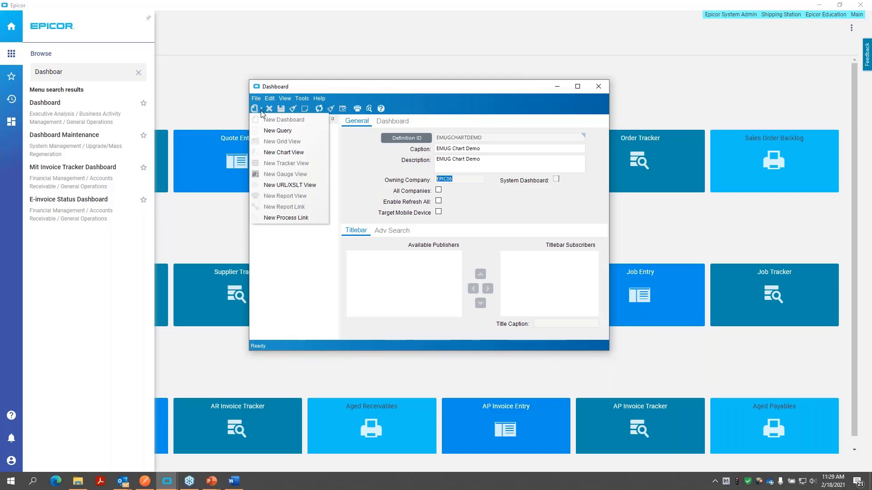
{"action": "left_click", "coordinate": [277, 131]}
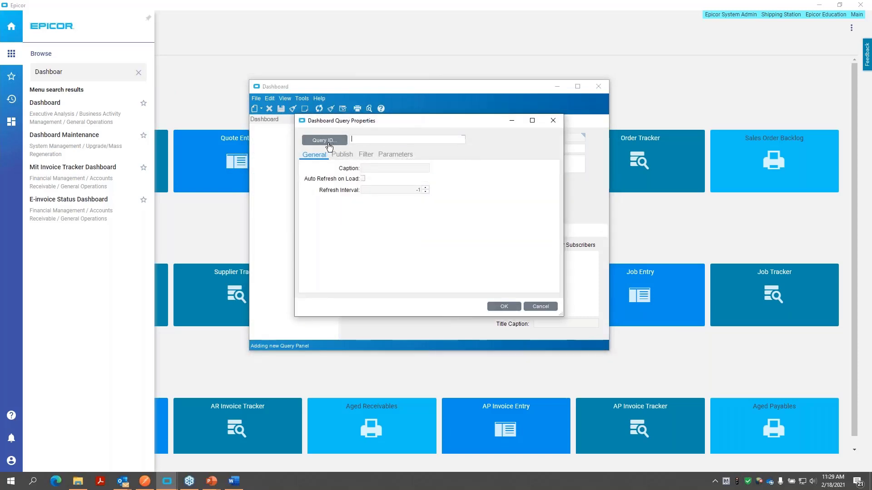
{"action": "left_click", "coordinate": [332, 143]}
{"action": "left_click", "coordinate": [401, 79]}
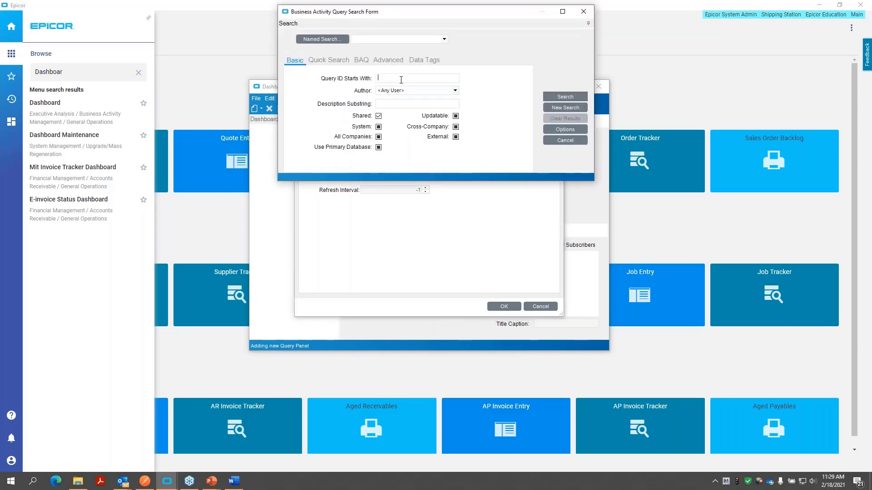
{"action": "type", "text": "FZSubQuery3"}
{"action": "left_click", "coordinate": [559, 97]}
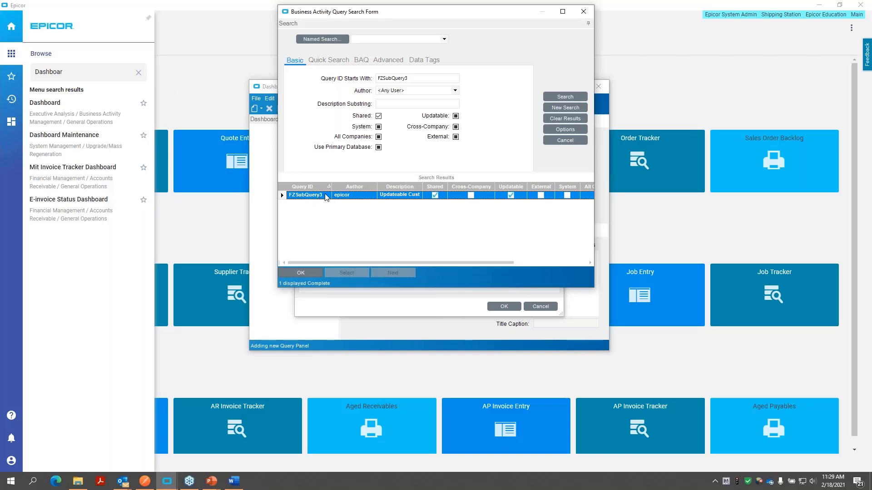
{"action": "double_click", "coordinate": [325, 196]}
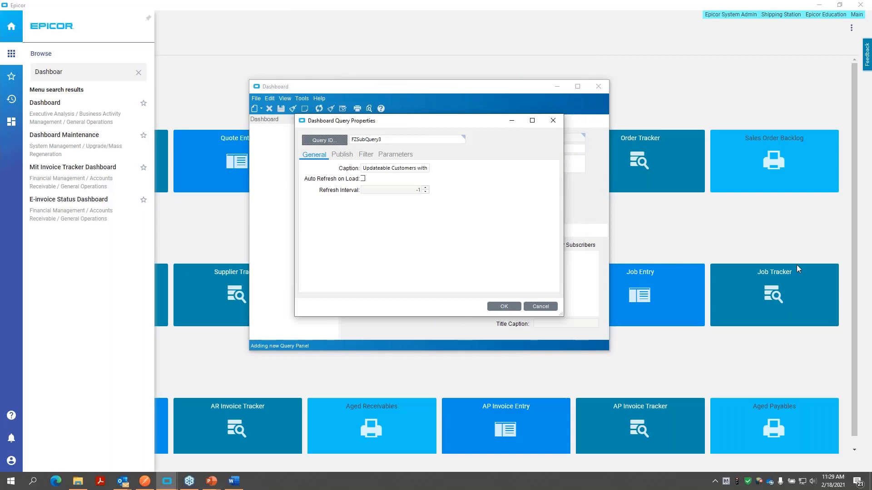
- Review the query's publish, filter and parameter settings, then accept the properties to add it to the dashboard
{"action": "left_click", "coordinate": [338, 155]}
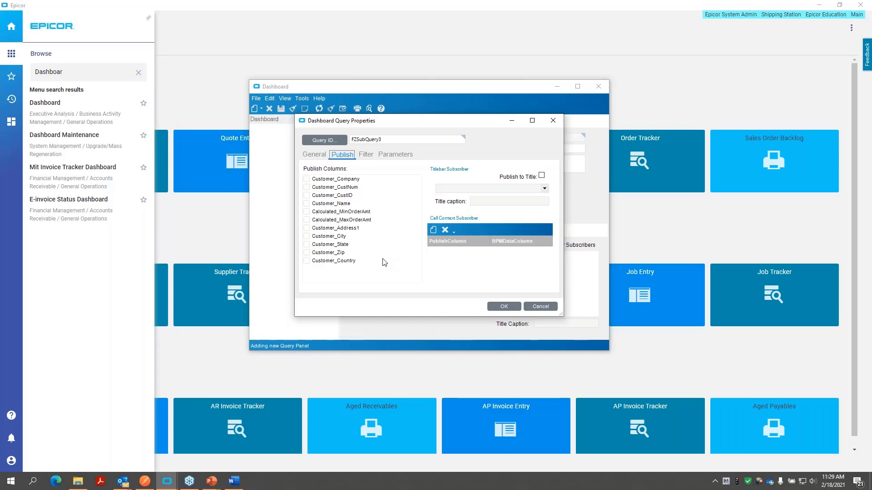
{"action": "left_click", "coordinate": [364, 157]}
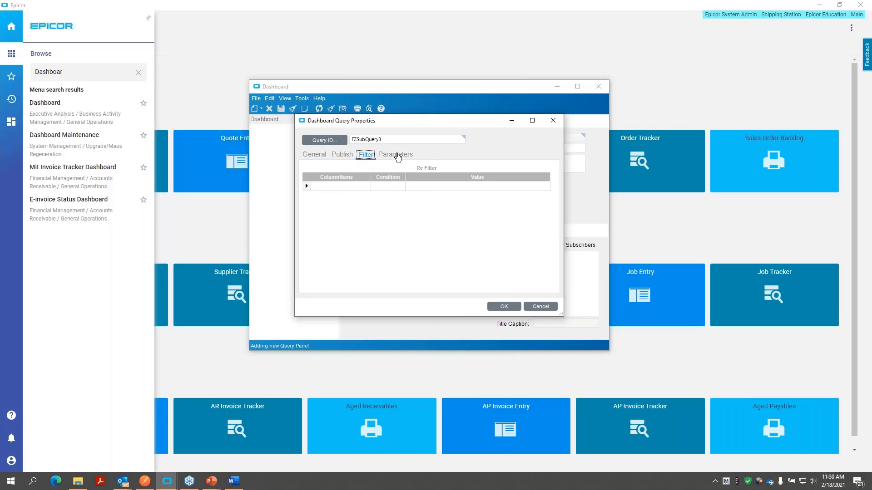
{"action": "left_click", "coordinate": [397, 155]}
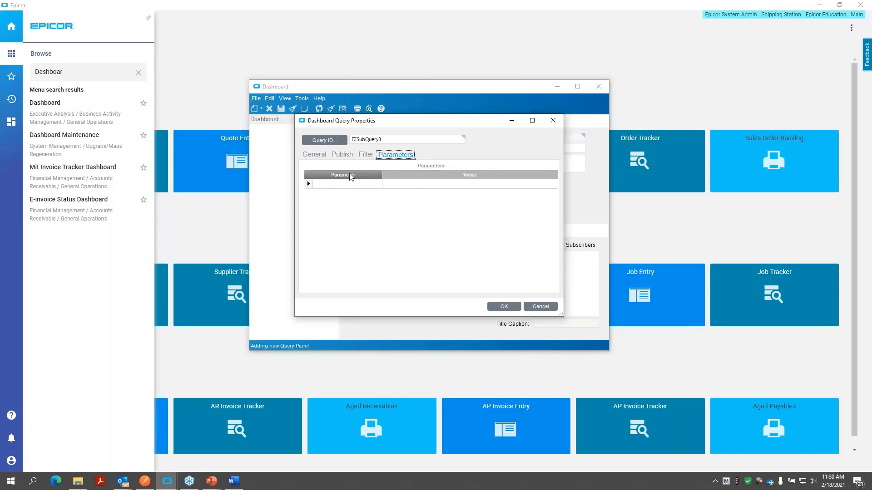
{"action": "left_click", "coordinate": [314, 160]}
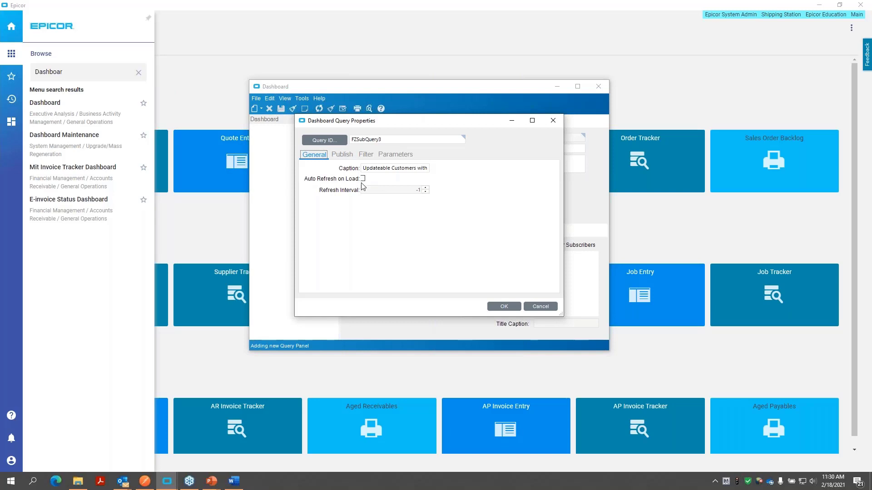
{"action": "left_click", "coordinate": [501, 307]}
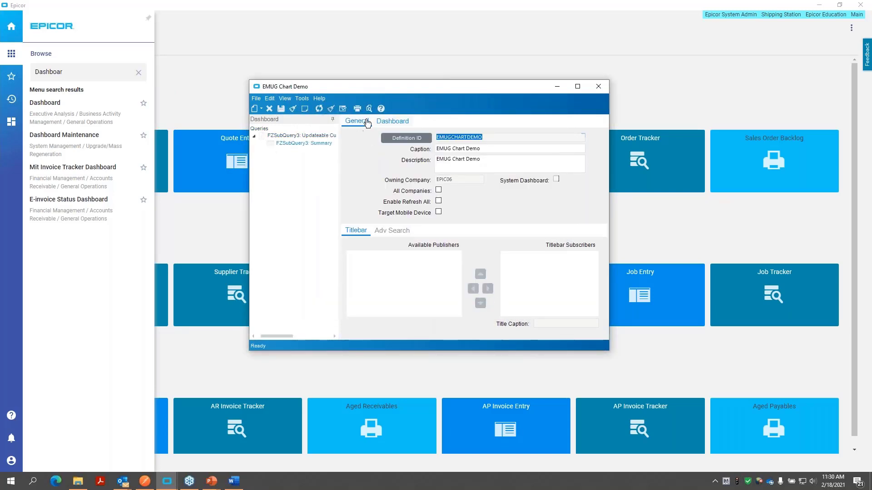
- Show the dashboard's grid view in a maximized window and refresh it to load the customer rows
{"action": "left_click", "coordinate": [389, 126]}
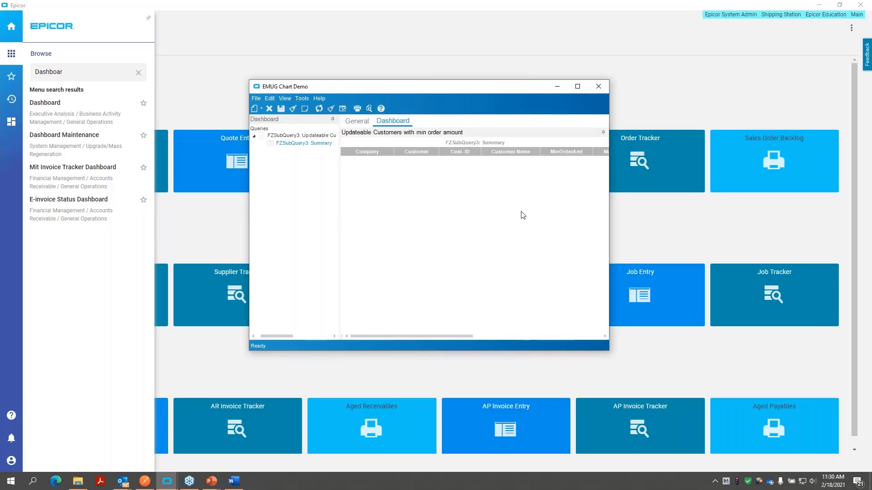
{"action": "left_click", "coordinate": [577, 86]}
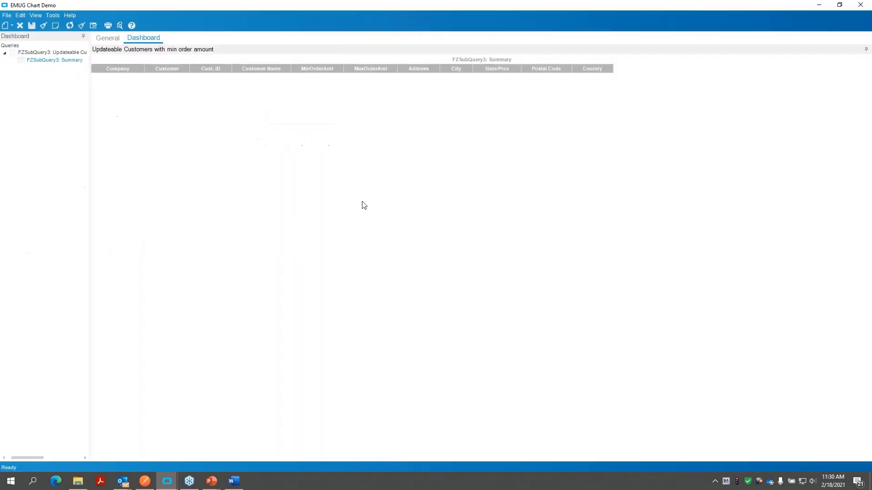
{"action": "left_click", "coordinate": [70, 26]}
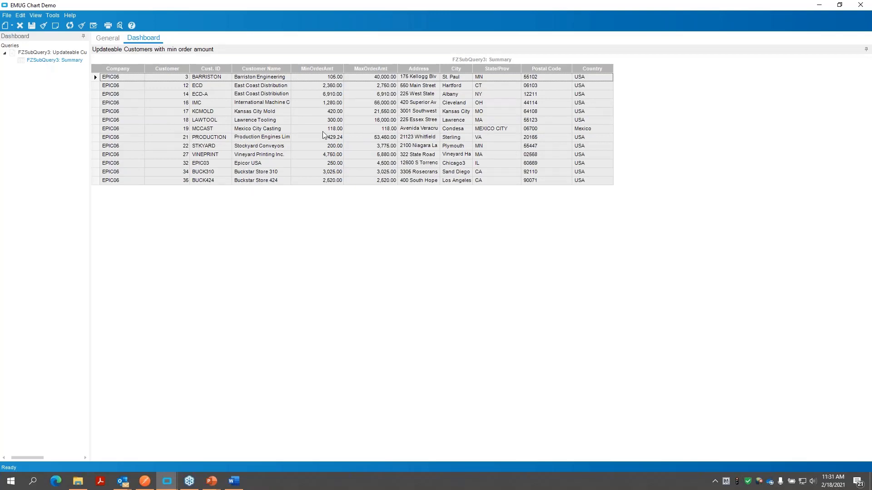
- Start a new chart view for FZSubQuery3 with Cust. ID on the X axis and MaxOrderAmt on the Y axis
{"action": "left_click", "coordinate": [51, 53]}
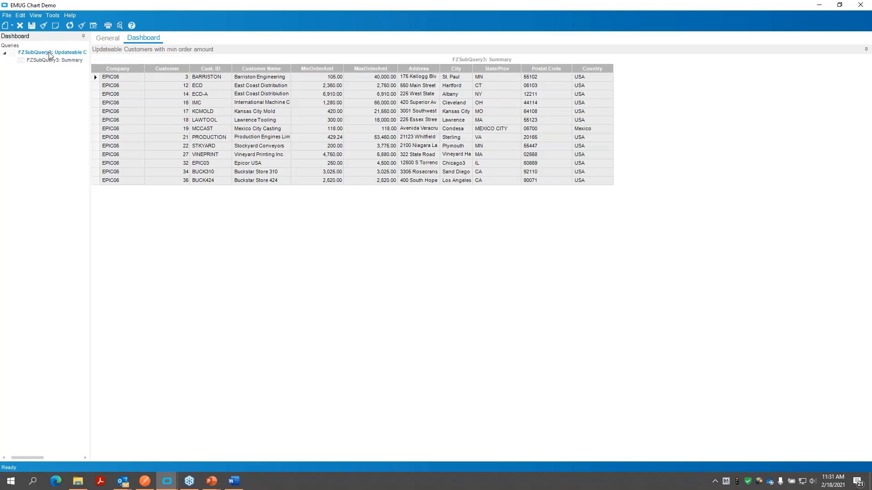
{"action": "right_click", "coordinate": [47, 55]}
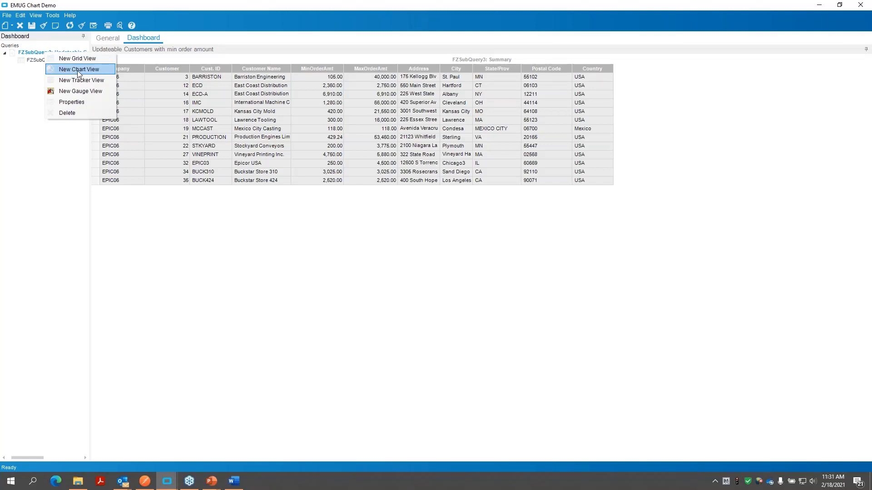
{"action": "left_click", "coordinate": [79, 70]}
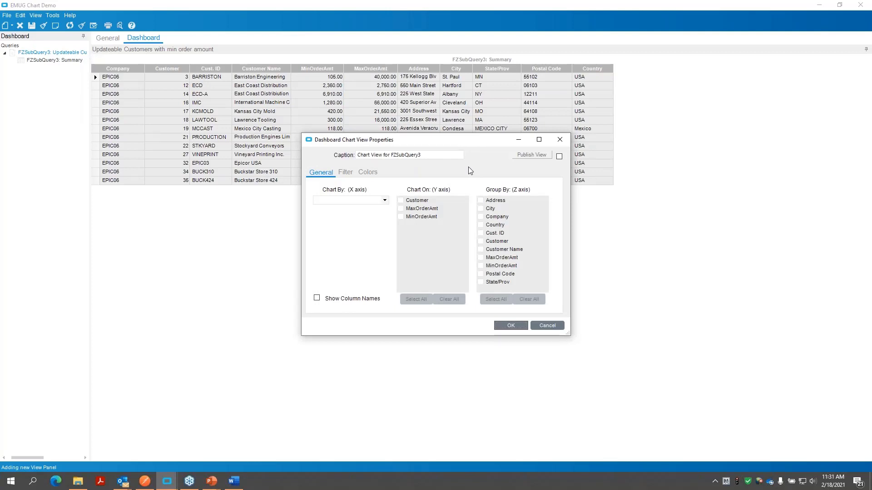
{"action": "left_click_drag", "start_coordinate": [449, 139], "coordinate": [418, 124]}
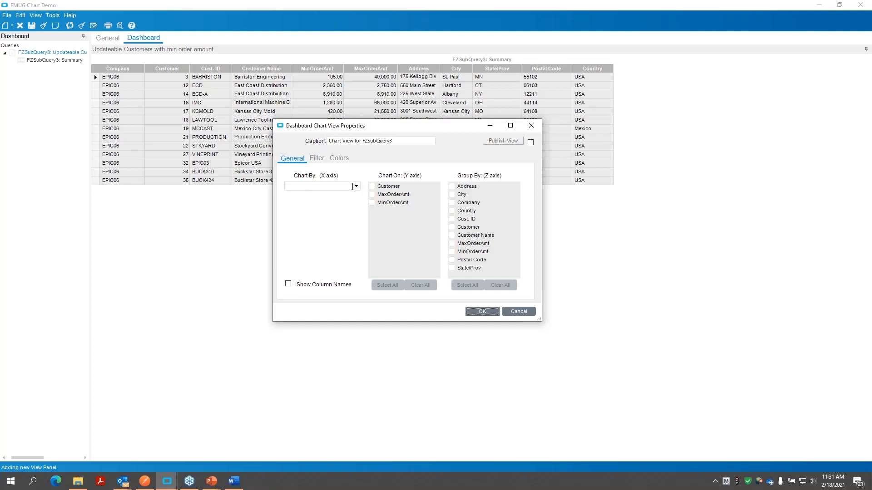
{"action": "left_click", "coordinate": [353, 187]}
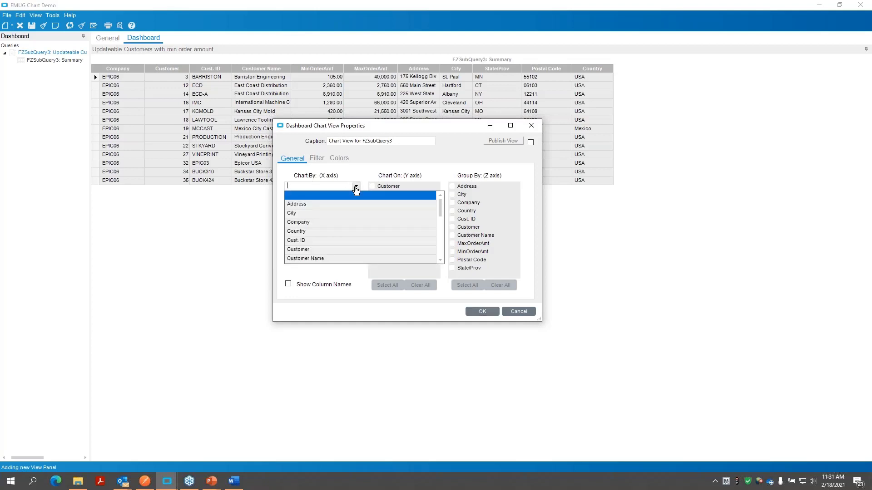
{"action": "left_click", "coordinate": [317, 241]}
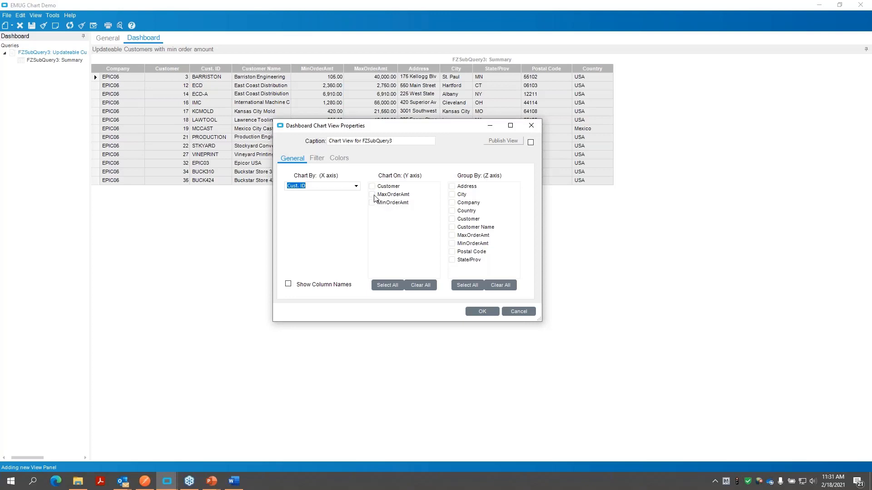
{"action": "left_click", "coordinate": [373, 195]}
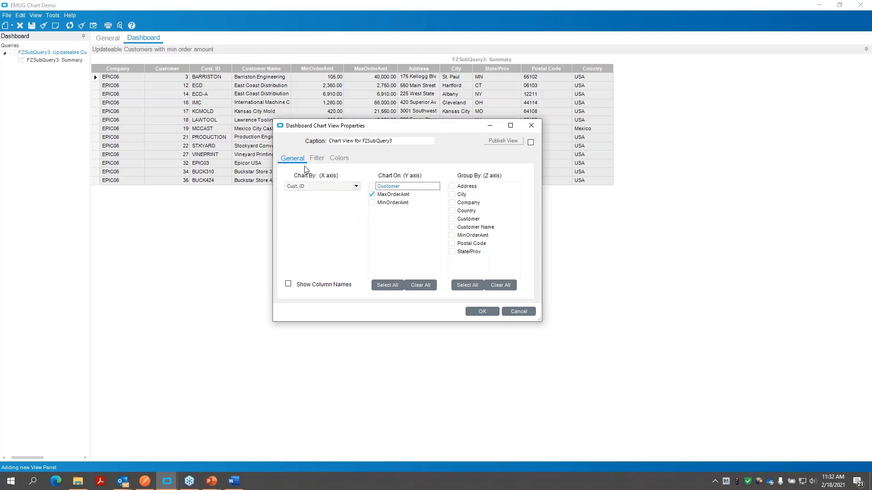
- Review the chart view's filter and color settings, keep the PureRandom color model, and create the chart
{"action": "left_click", "coordinate": [314, 160]}
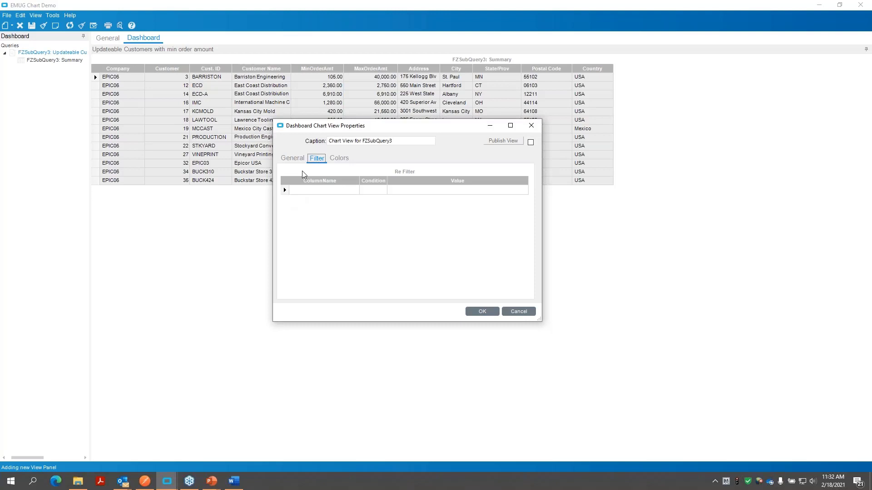
{"action": "left_click", "coordinate": [333, 159]}
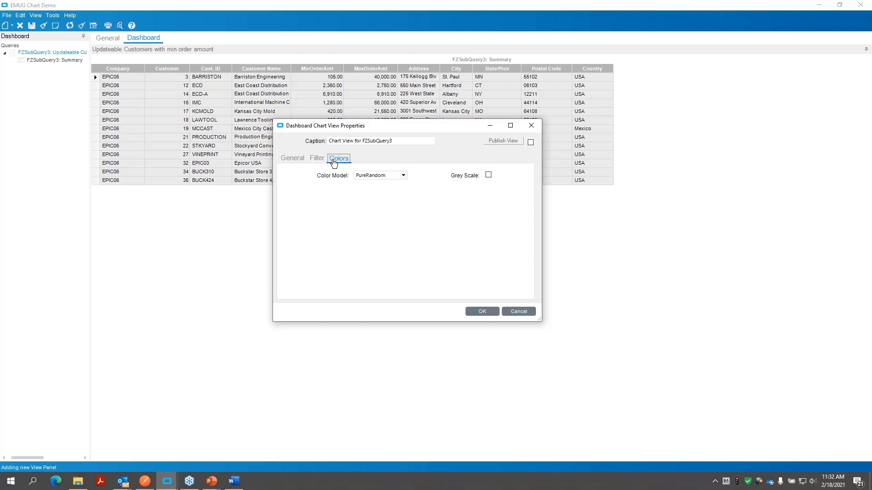
{"action": "left_click", "coordinate": [403, 175]}
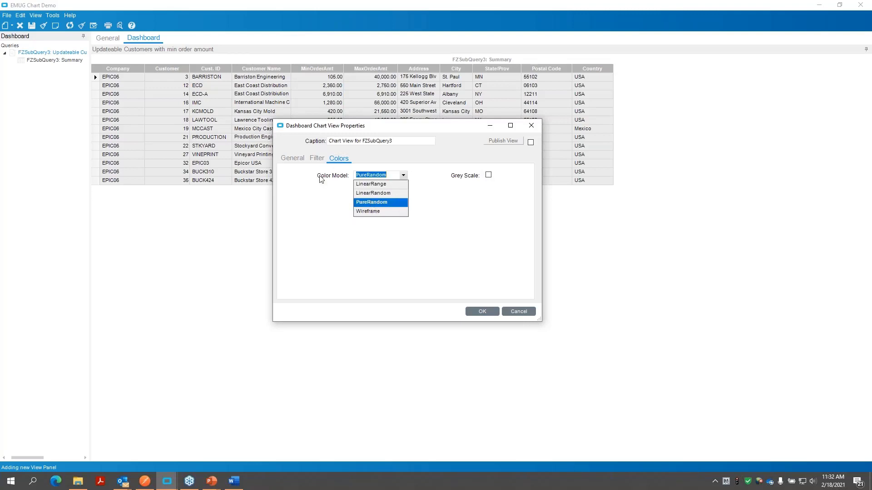
{"action": "left_click", "coordinate": [292, 164]}
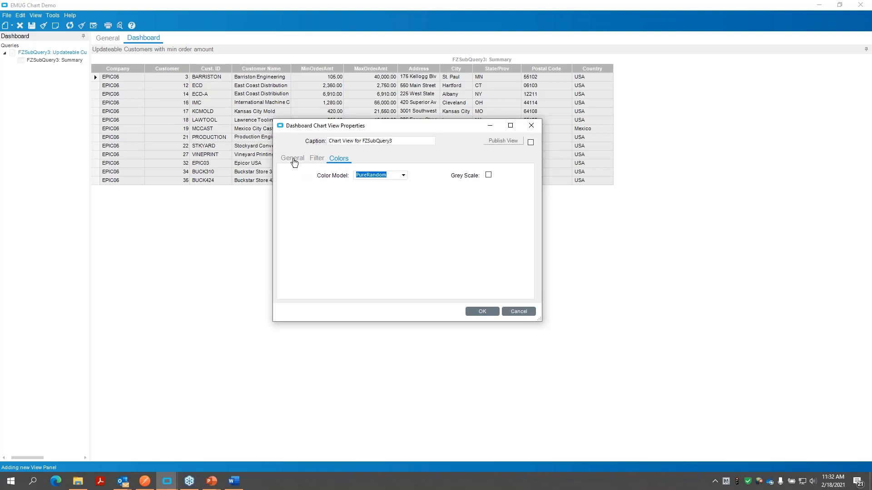
{"action": "left_click", "coordinate": [296, 159]}
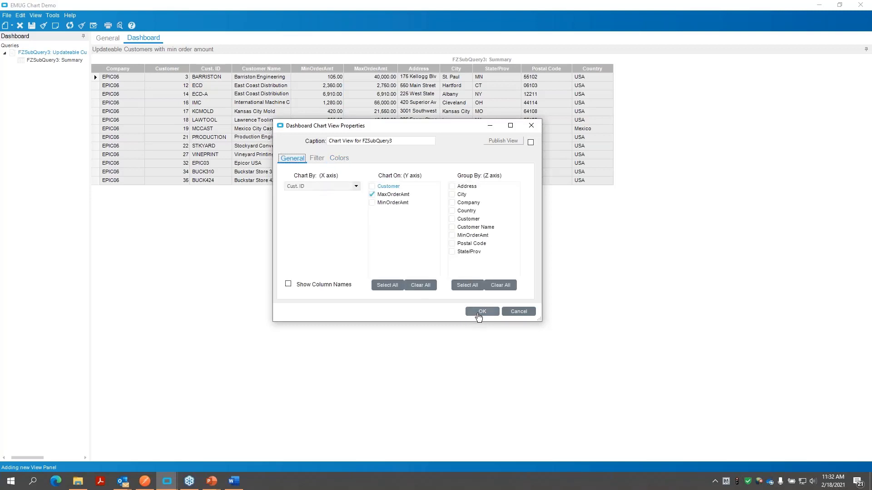
{"action": "left_click", "coordinate": [479, 313]}
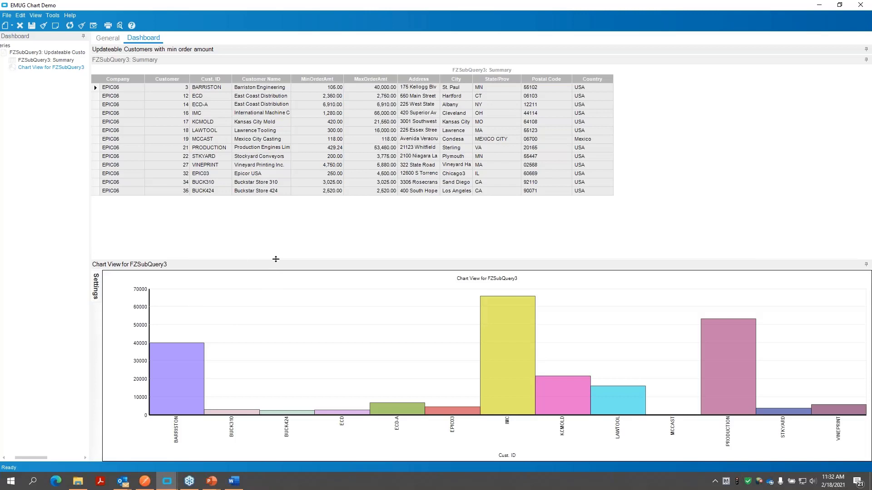
- Turn on the chart's legend, change its chart type to DoughnutChart and redraw the chart
{"action": "mouse_move", "coordinate": [99, 301]}
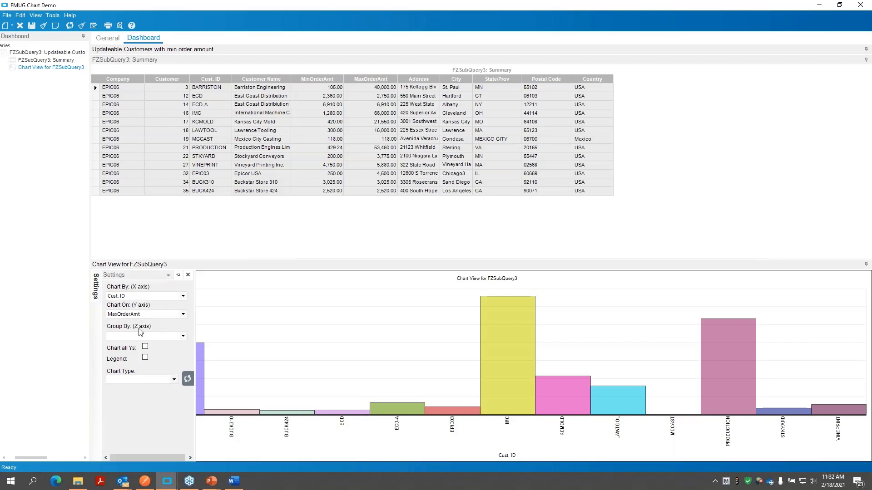
{"action": "left_click", "coordinate": [145, 358]}
{"action": "left_click", "coordinate": [173, 381]}
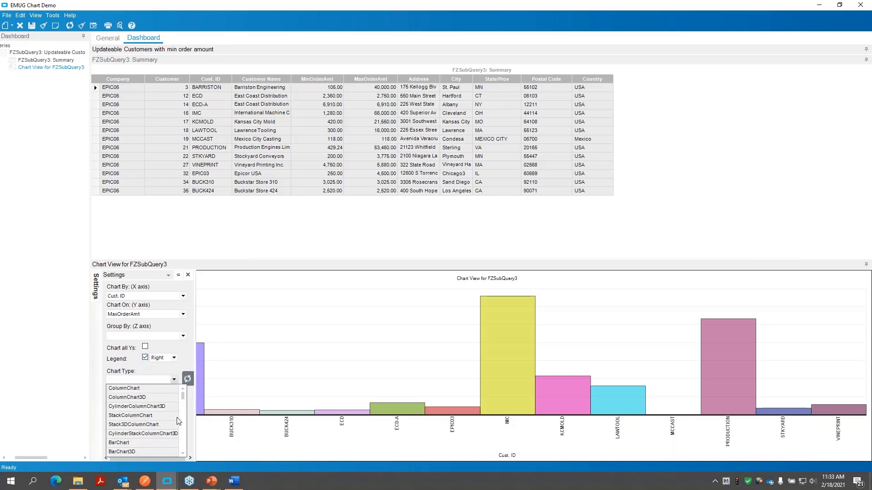
{"action": "left_click", "coordinate": [184, 454]}
{"action": "left_click", "coordinate": [185, 454]}
{"action": "left_click", "coordinate": [185, 454]}
{"action": "left_click", "coordinate": [184, 454]}
{"action": "left_click", "coordinate": [184, 454]}
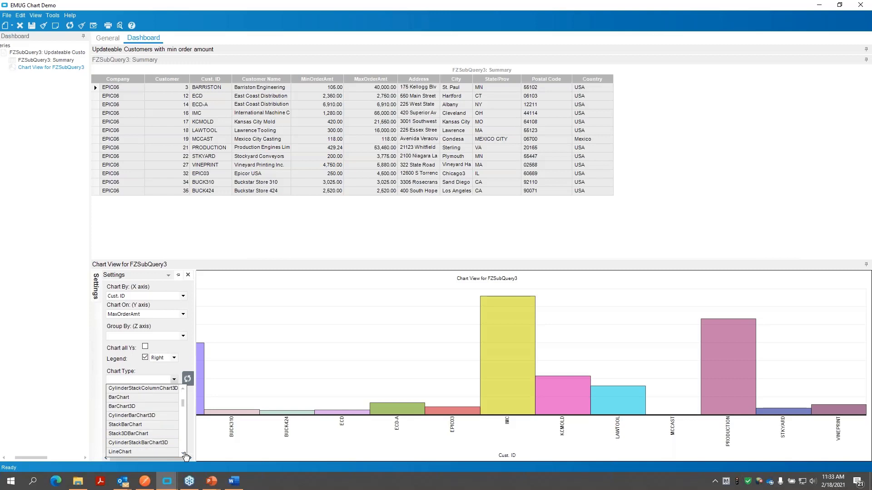
{"action": "left_click", "coordinate": [184, 454]}
{"action": "left_click", "coordinate": [185, 454]}
{"action": "left_click", "coordinate": [184, 454]}
{"action": "left_click", "coordinate": [184, 454]}
{"action": "left_click", "coordinate": [184, 454]}
{"action": "left_click", "coordinate": [184, 454]}
{"action": "left_click", "coordinate": [184, 454]}
{"action": "left_click", "coordinate": [185, 454]}
{"action": "left_click", "coordinate": [184, 454]}
{"action": "left_click", "coordinate": [184, 454]}
{"action": "left_click", "coordinate": [184, 454]}
{"action": "left_click", "coordinate": [185, 454]}
{"action": "left_click", "coordinate": [184, 454]}
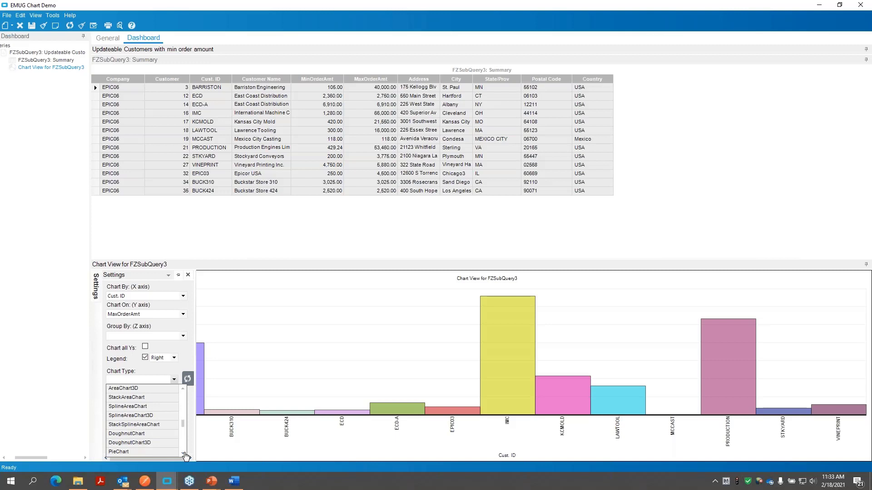
{"action": "left_click", "coordinate": [185, 454]}
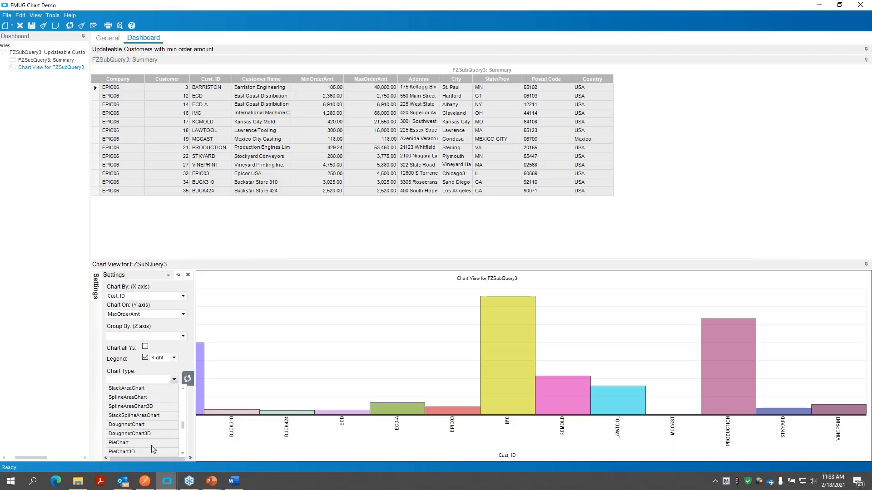
{"action": "left_click", "coordinate": [141, 426]}
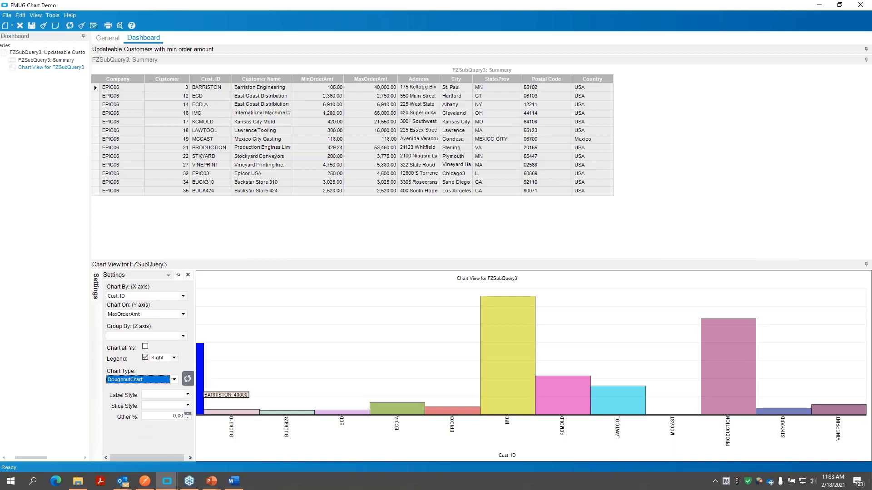
{"action": "left_click", "coordinate": [188, 380]}
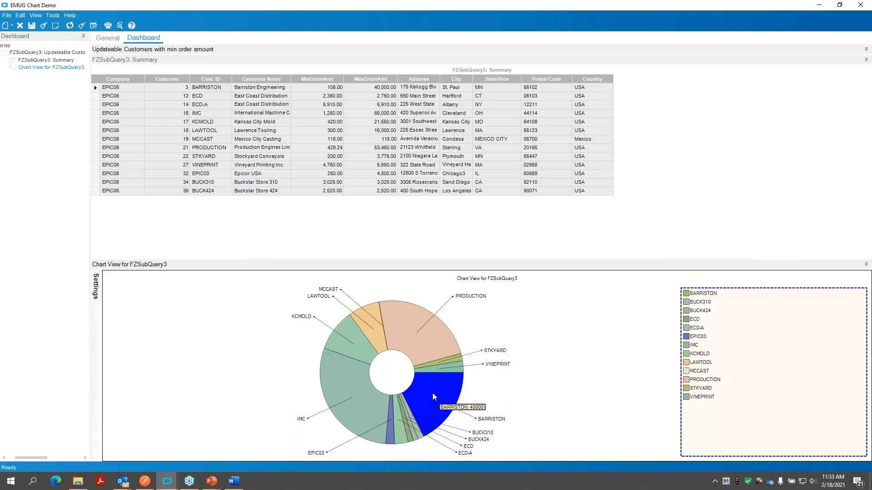
- Save the dashboard with its doughnut chart
{"action": "mouse_move", "coordinate": [332, 369]}
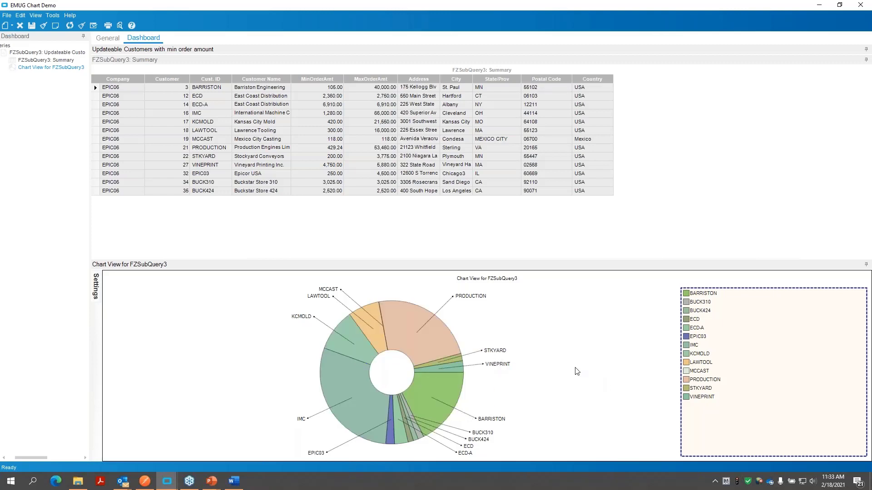
{"action": "left_click", "coordinate": [33, 25]}
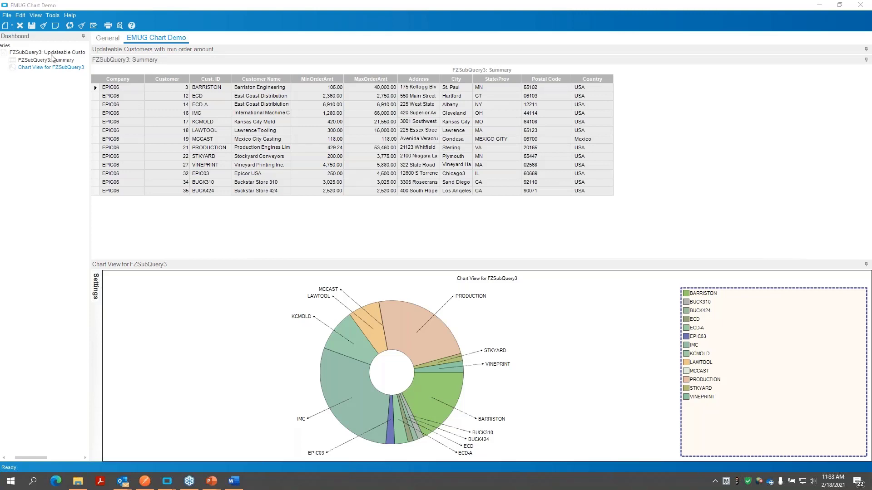
{"action": "left_click", "coordinate": [33, 31]}
- Open the properties of the FZSubQuery3 Summary grid and make the grid updatable
{"action": "left_click", "coordinate": [46, 53]}
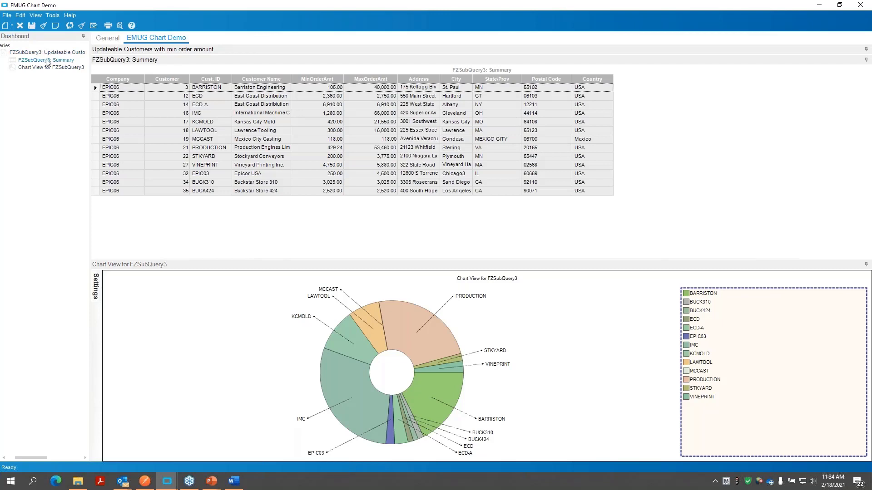
{"action": "right_click", "coordinate": [51, 54]}
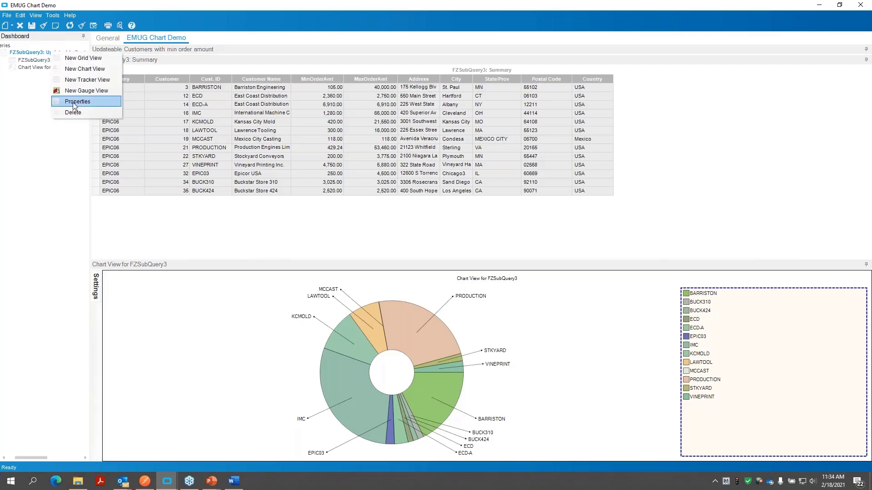
{"action": "left_click", "coordinate": [31, 65]}
{"action": "right_click", "coordinate": [28, 60]}
{"action": "left_click", "coordinate": [51, 64]}
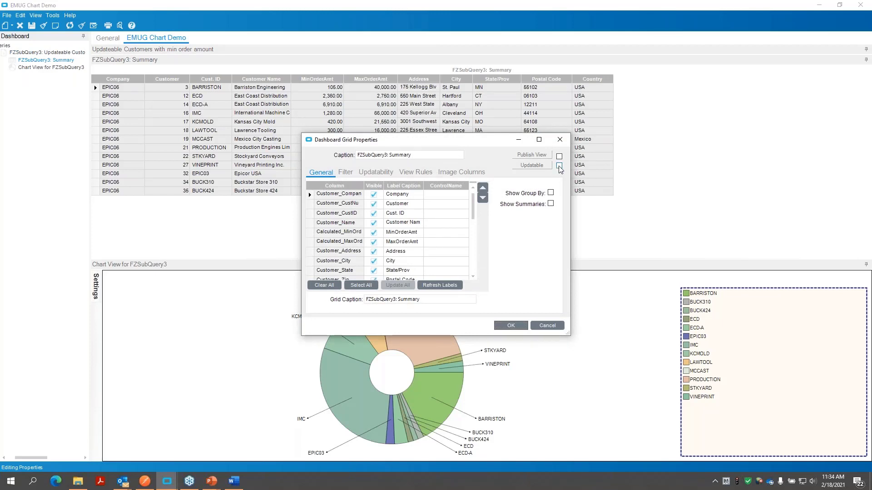
{"action": "left_click", "coordinate": [559, 166]}
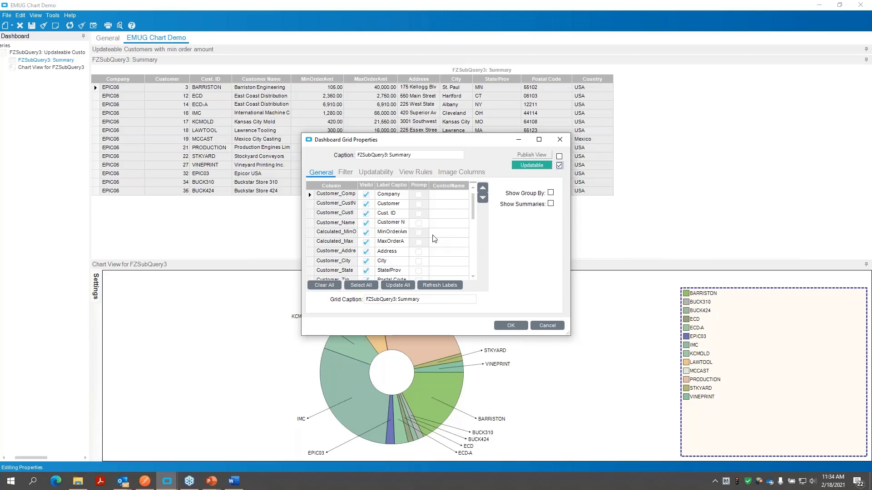
- Enable Prompt for the Customer Name, Address, City, State/Prov, Postal Code and Country columns
{"action": "scroll", "coordinate": [437, 237], "scroll_direction": "down", "scroll_amount": 1}
{"action": "scroll", "coordinate": [423, 219], "scroll_direction": "up", "scroll_amount": 1}
{"action": "left_click", "coordinate": [422, 224]}
{"action": "left_click_drag", "start_coordinate": [409, 186], "coordinate": [423, 186]}
{"action": "left_click", "coordinate": [425, 252]}
{"action": "left_click", "coordinate": [425, 261]}
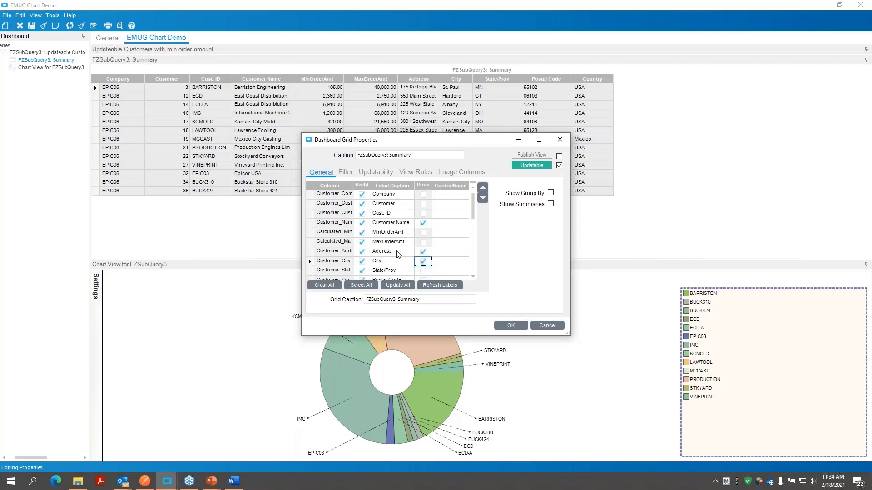
{"action": "scroll", "coordinate": [415, 259], "scroll_direction": "down", "scroll_amount": 1}
{"action": "left_click", "coordinate": [424, 243]}
{"action": "left_click", "coordinate": [424, 252]}
{"action": "left_click", "coordinate": [423, 261]}
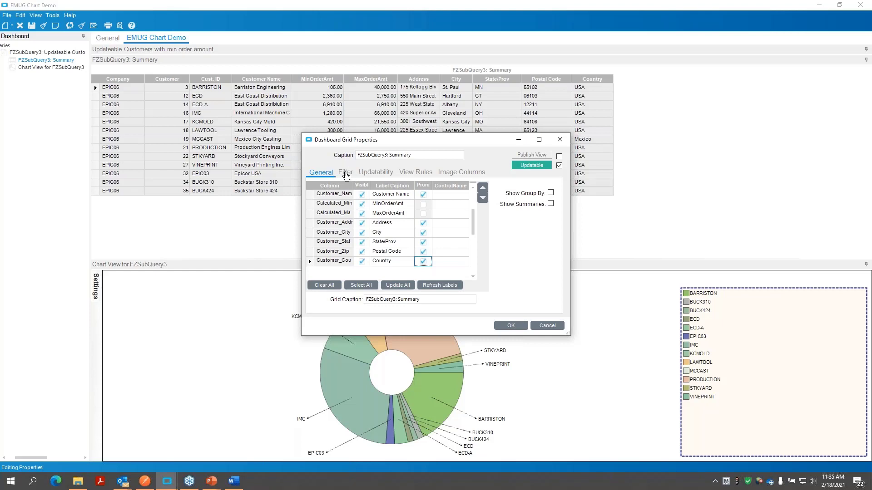
- Review the grid's filter and updatability settings and turn off Static values on Add New
{"action": "left_click", "coordinate": [348, 174]}
{"action": "left_click", "coordinate": [386, 174]}
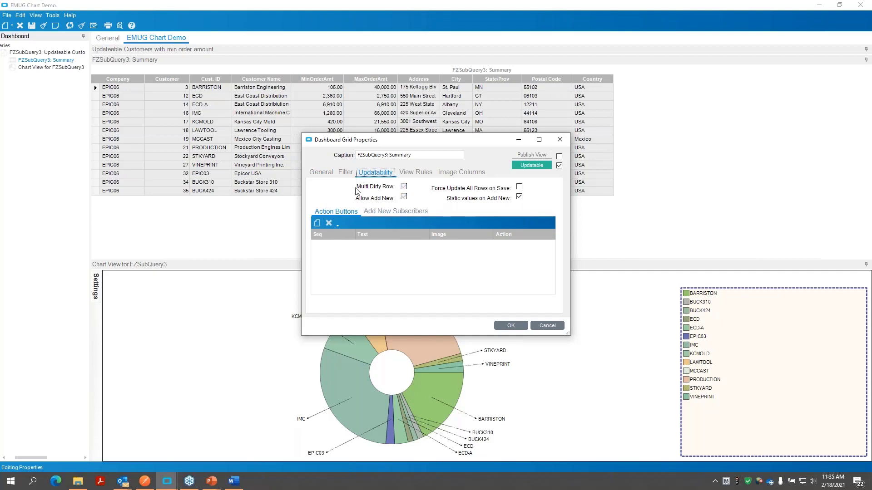
{"action": "left_click", "coordinate": [405, 189]}
{"action": "left_click", "coordinate": [403, 197]}
{"action": "left_click", "coordinate": [330, 174]}
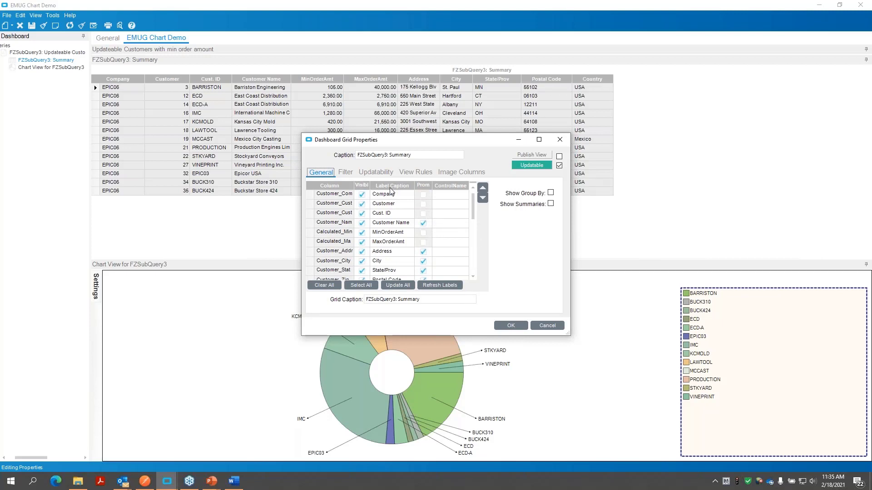
{"action": "left_click", "coordinate": [375, 172]}
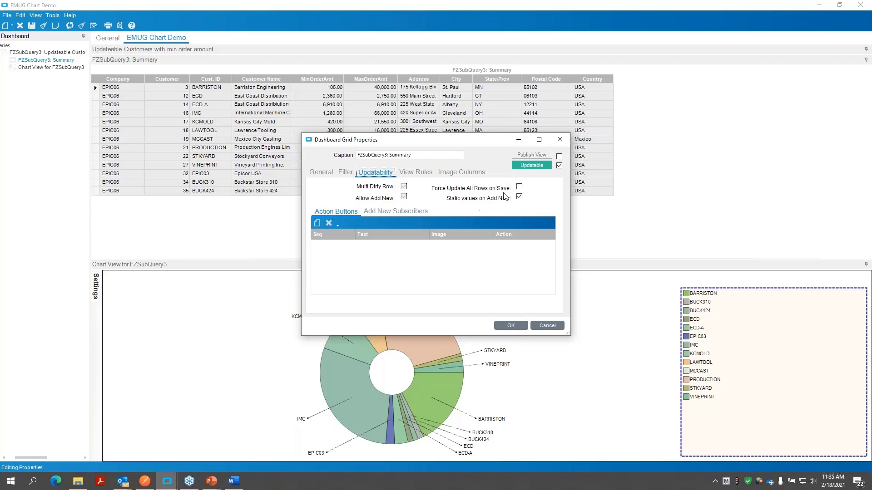
{"action": "left_click", "coordinate": [519, 199]}
{"action": "left_click_drag", "start_coordinate": [443, 136], "coordinate": [478, 136]}
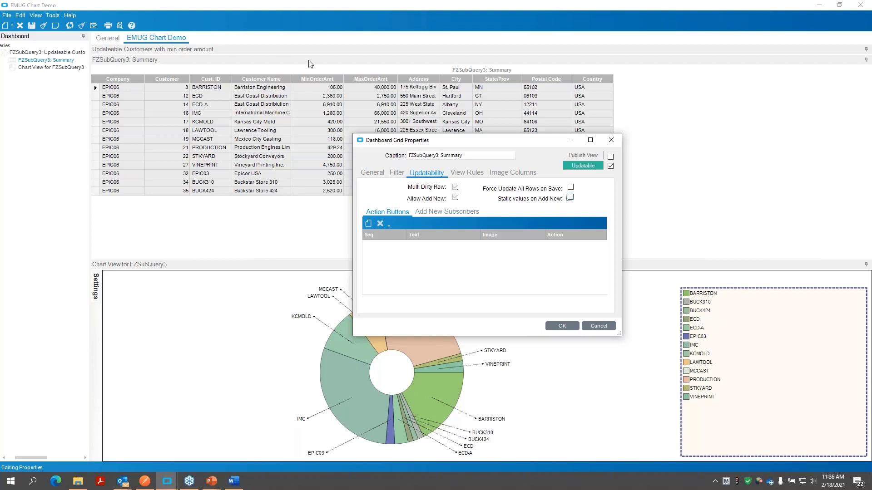
- Change the view's caption to Update Grid and accept the grid properties
{"action": "left_click_drag", "start_coordinate": [464, 155], "coordinate": [406, 156]}
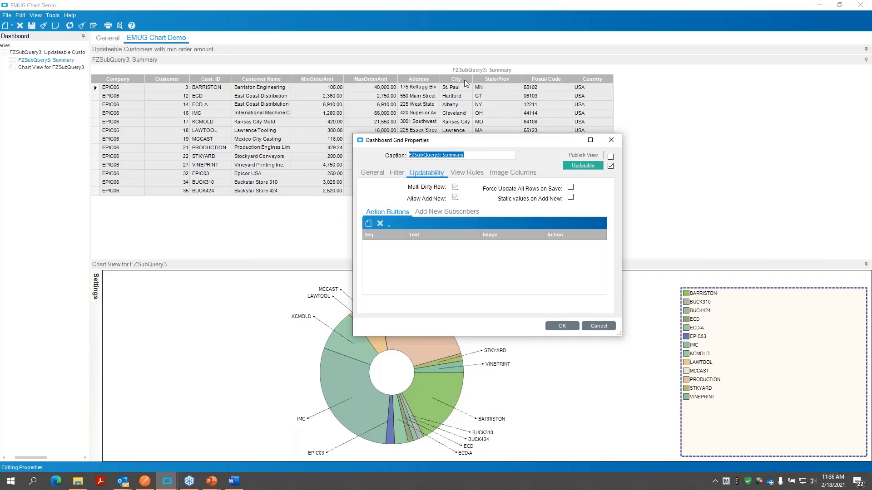
{"action": "type", "text": "Update Grid"}
{"action": "left_click", "coordinate": [562, 326]}
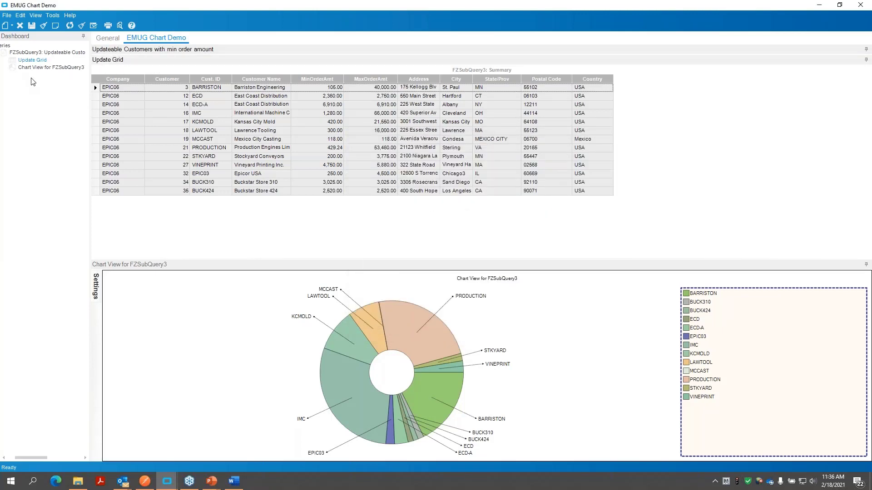
- Reopen the grid's properties, set the Grid Caption to Update Grid as well, and accept the change
{"action": "right_click", "coordinate": [35, 66]}
{"action": "left_click", "coordinate": [64, 80]}
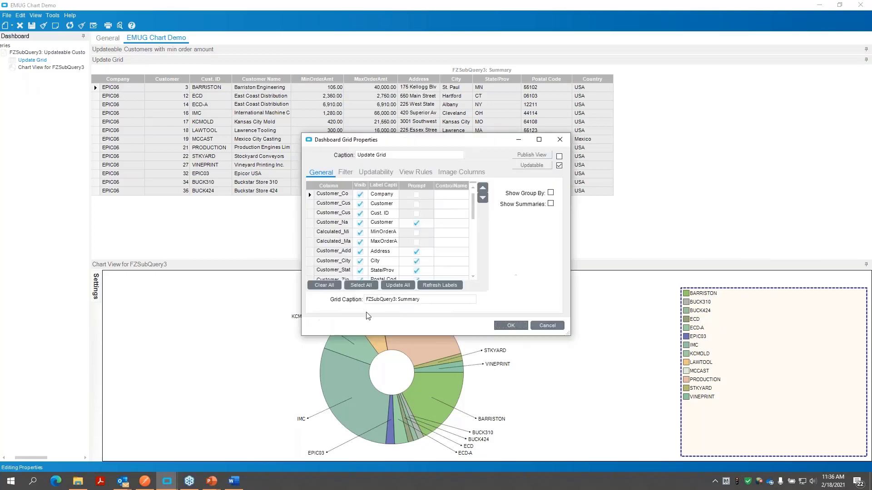
{"action": "left_click_drag", "start_coordinate": [392, 138], "coordinate": [313, 149]}
{"action": "key", "text": "ctrl+c"}
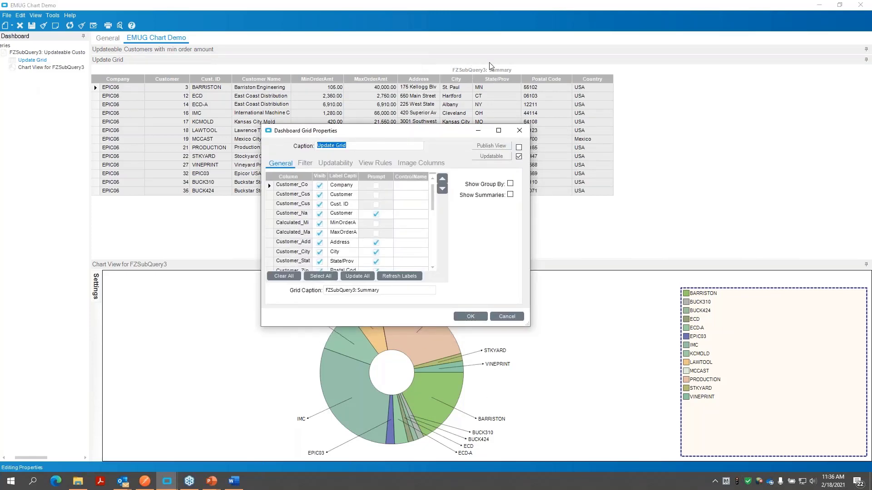
{"action": "left_click_drag", "start_coordinate": [408, 291], "coordinate": [313, 293]}
{"action": "key", "text": "ctrl+v"}
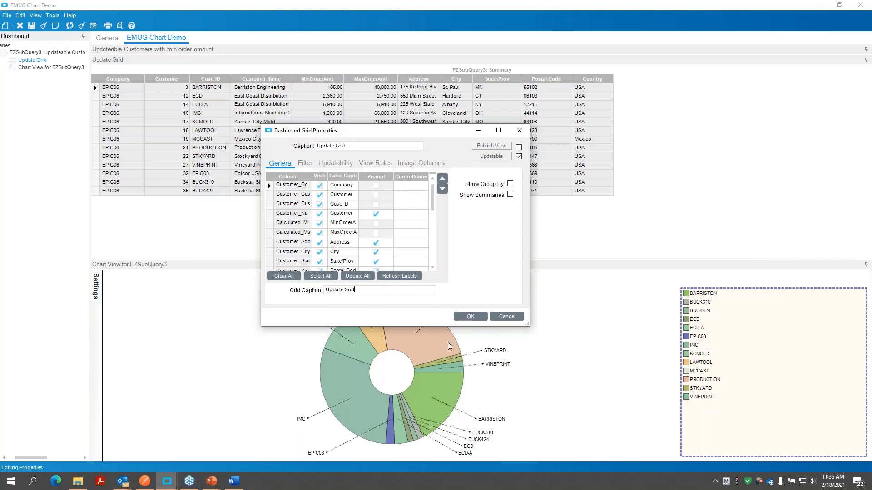
{"action": "left_click", "coordinate": [470, 316]}
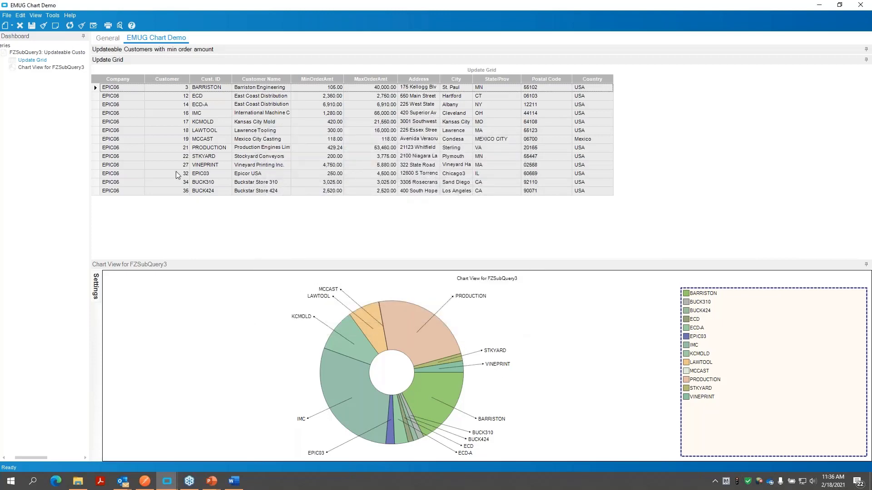
- Check whether the City and State/Prov cells of the Mexico City Casting row and the row below it can be edited
{"action": "left_click", "coordinate": [449, 132]}
{"action": "left_click", "coordinate": [448, 140]}
{"action": "left_click", "coordinate": [423, 139]}
{"action": "double_click", "coordinate": [453, 140]}
{"action": "left_click", "coordinate": [494, 140]}
{"action": "left_click", "coordinate": [508, 139]}
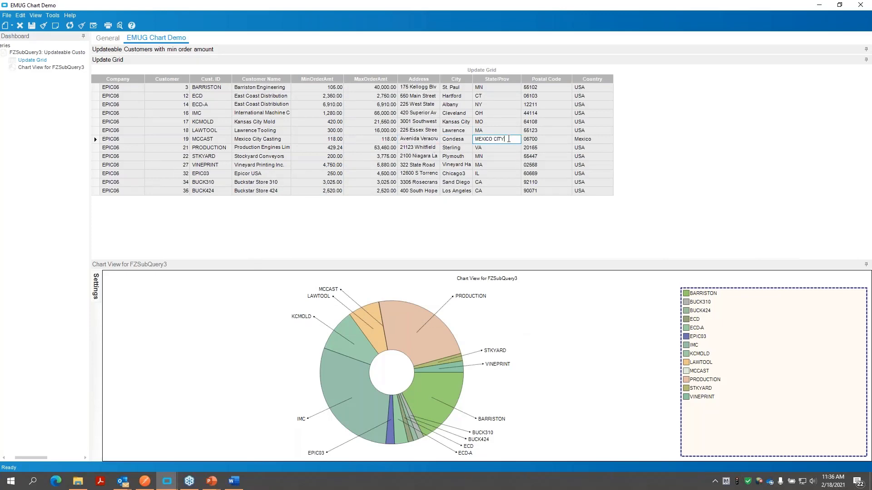
{"action": "left_click", "coordinate": [504, 148]}
{"action": "double_click", "coordinate": [457, 148]}
{"action": "left_click", "coordinate": [456, 148]}
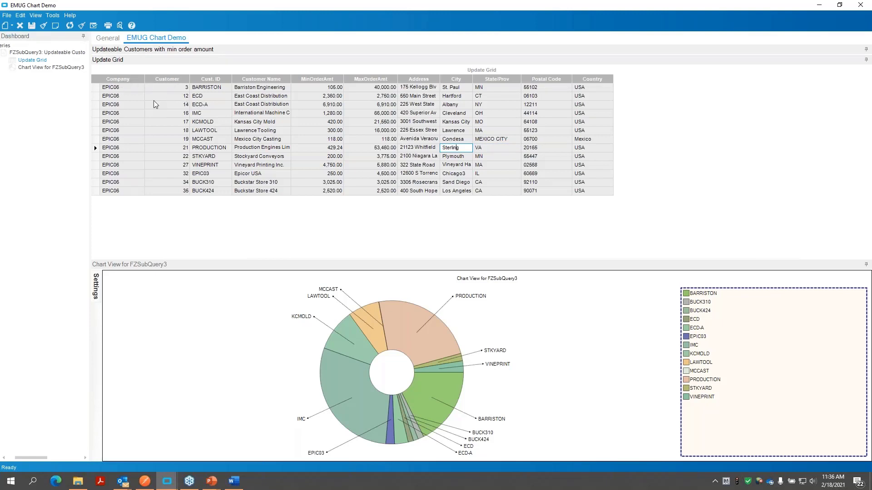
- Launch a test of the smart client application from the dashboard's deployment options and refresh it to load the customer rows
{"action": "left_click", "coordinate": [53, 15]}
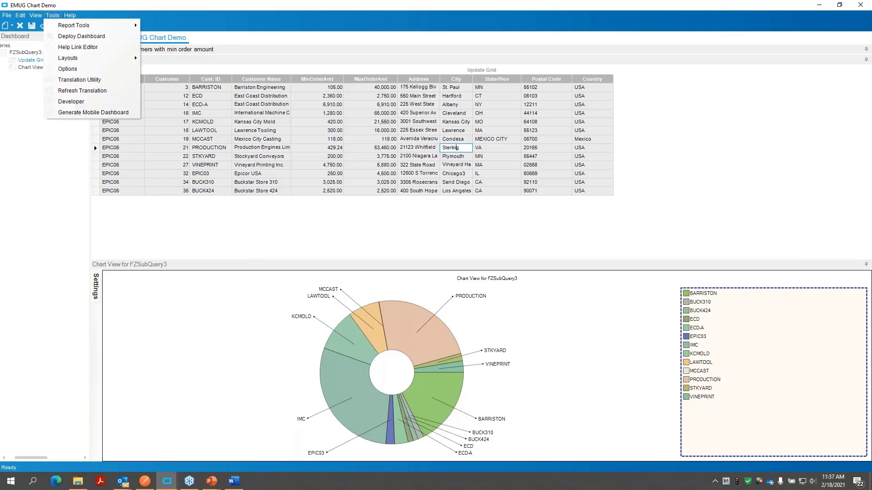
{"action": "left_click", "coordinate": [65, 38]}
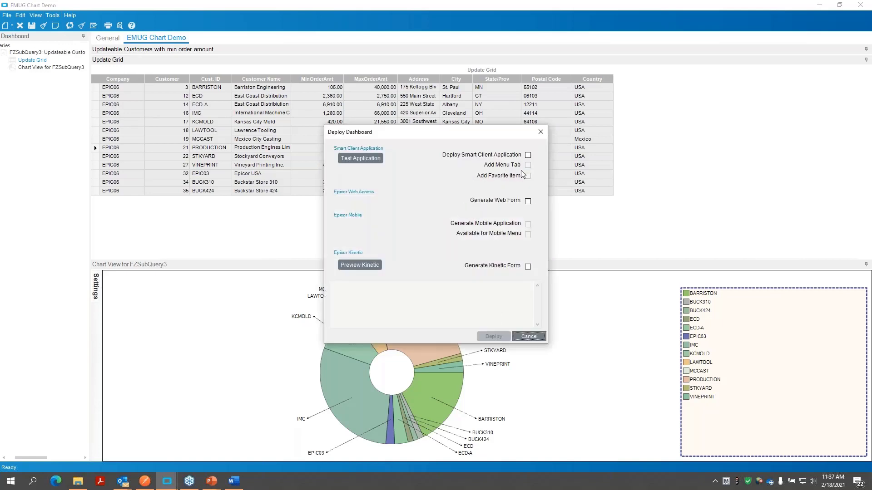
{"action": "left_click", "coordinate": [528, 156]}
{"action": "left_click", "coordinate": [528, 155]}
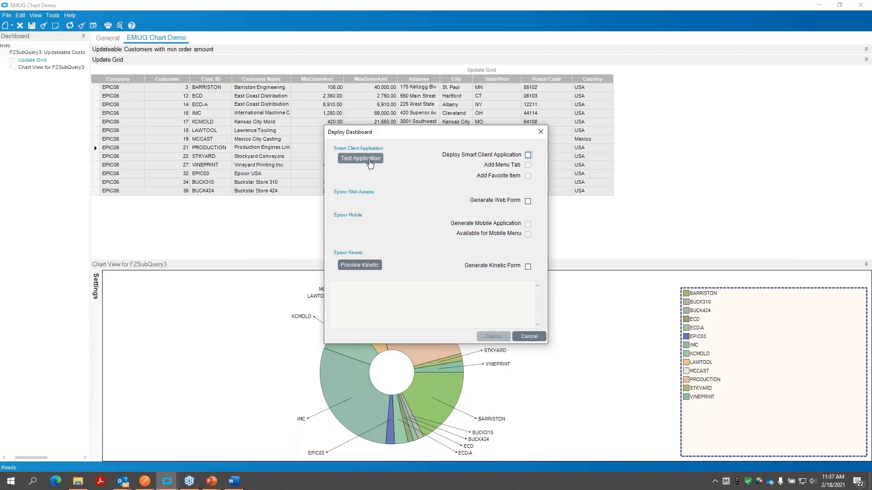
{"action": "left_click", "coordinate": [370, 163]}
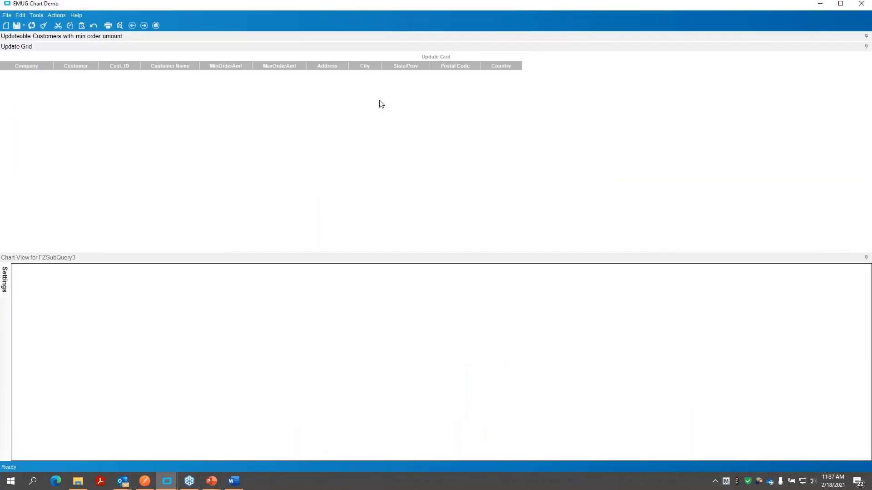
{"action": "left_click", "coordinate": [32, 28]}
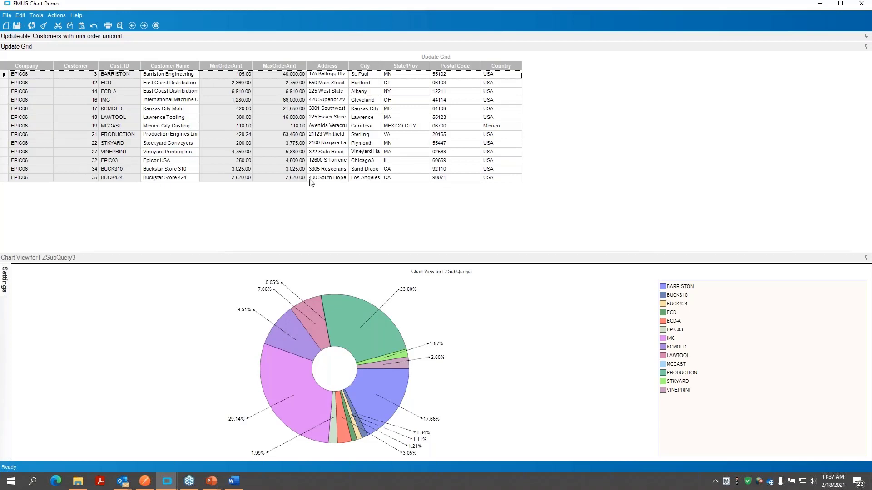
- Set the Epicor USA customer's postal code to 60193, save the change and refresh the grid to check it
{"action": "left_click", "coordinate": [451, 161]}
{"action": "type", "text": "6"}
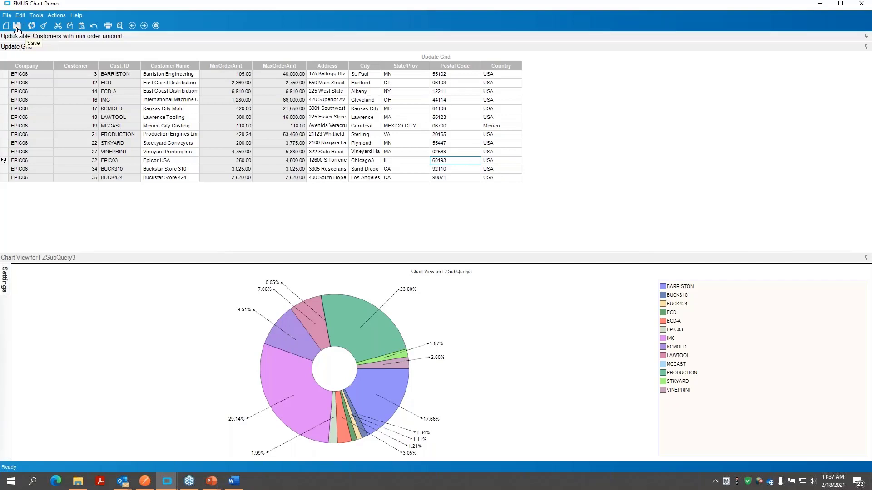
{"action": "left_click", "coordinate": [17, 28]}
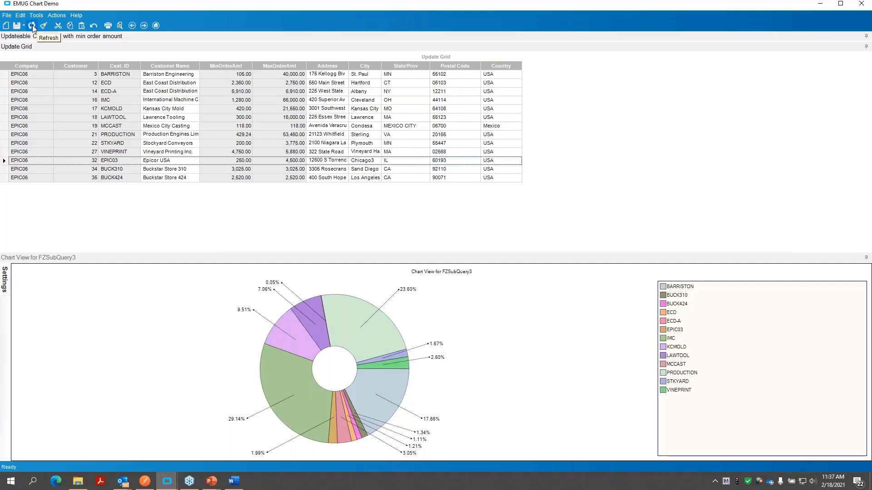
{"action": "left_click", "coordinate": [32, 25]}
{"action": "left_click", "coordinate": [454, 161]}
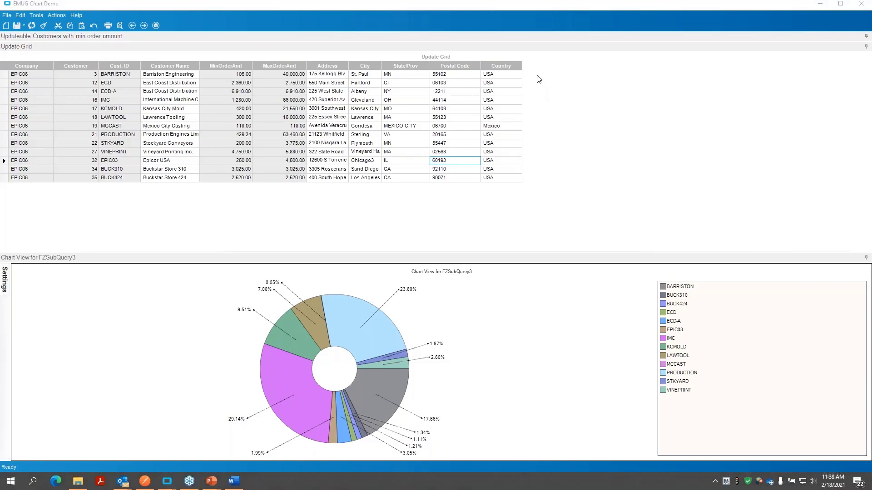
- Close the test application and deploy the dashboard with the Deploy Smart Client Application option enabled, finishing the deployment dialog
{"action": "left_click_drag", "start_coordinate": [575, 4], "coordinate": [521, 50]}
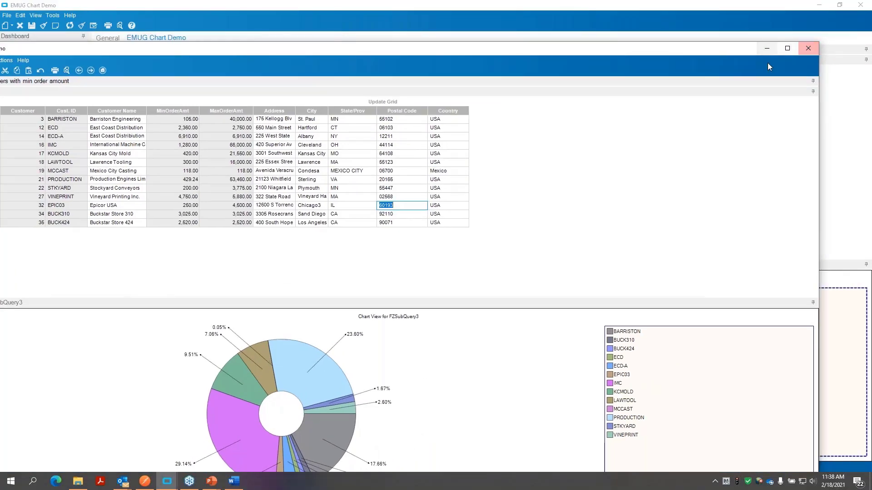
{"action": "left_click", "coordinate": [807, 48]}
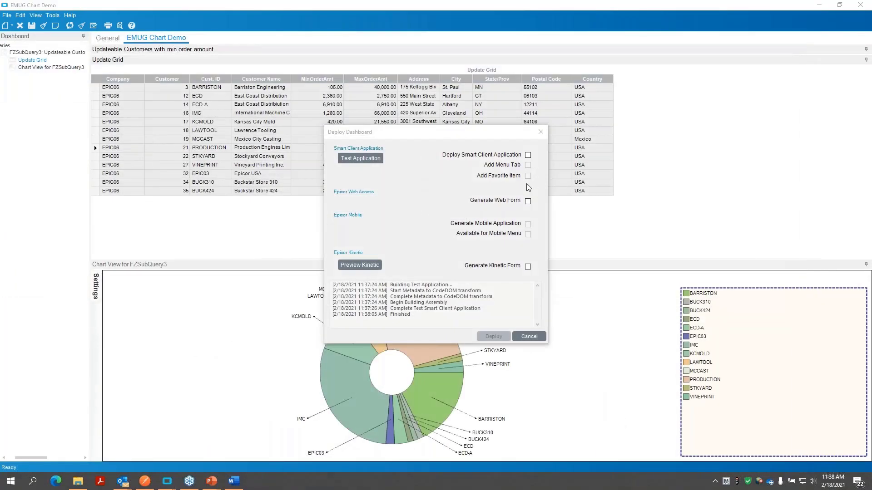
{"action": "left_click", "coordinate": [528, 154]}
{"action": "left_click", "coordinate": [528, 155]}
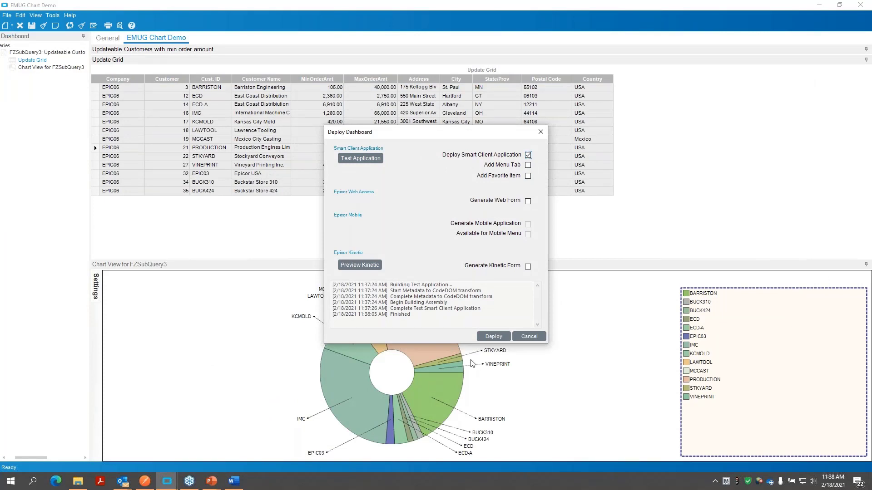
{"action": "left_click", "coordinate": [491, 338]}
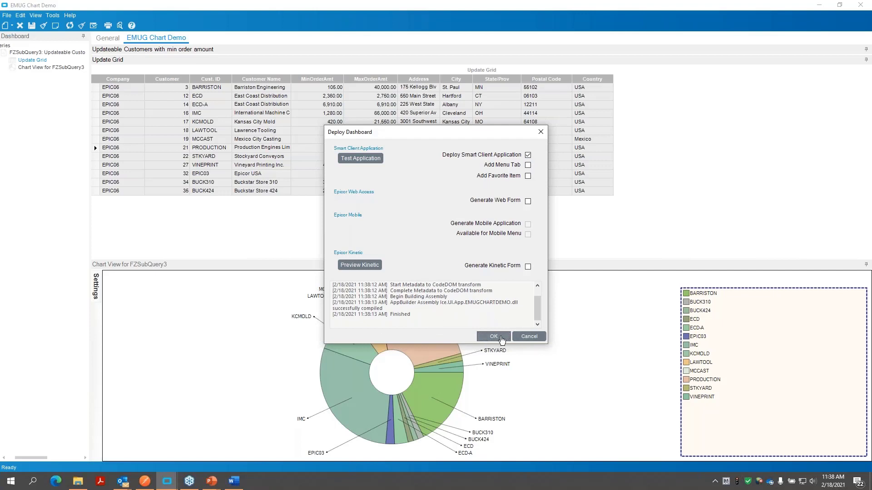
{"action": "left_click", "coordinate": [495, 336]}
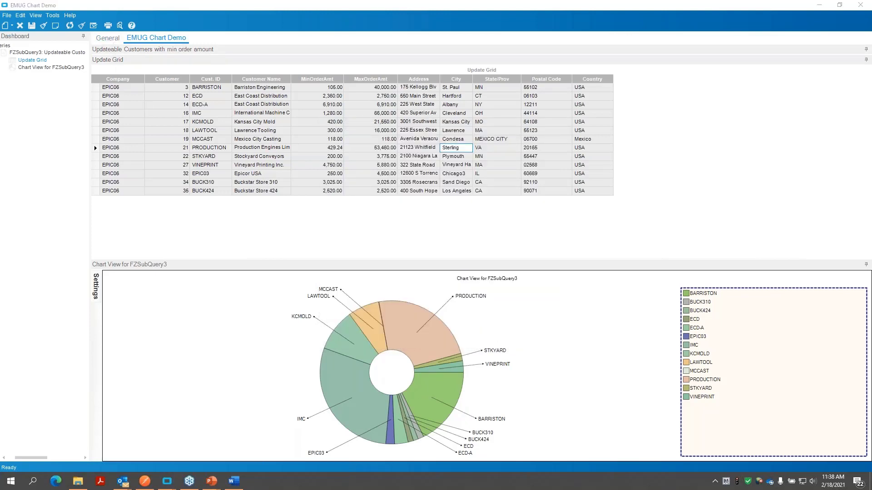
- Close the EMUG Chart Demo dashboard definition, accepting that its contents are cleared from the designer
{"action": "left_click", "coordinate": [109, 39]}
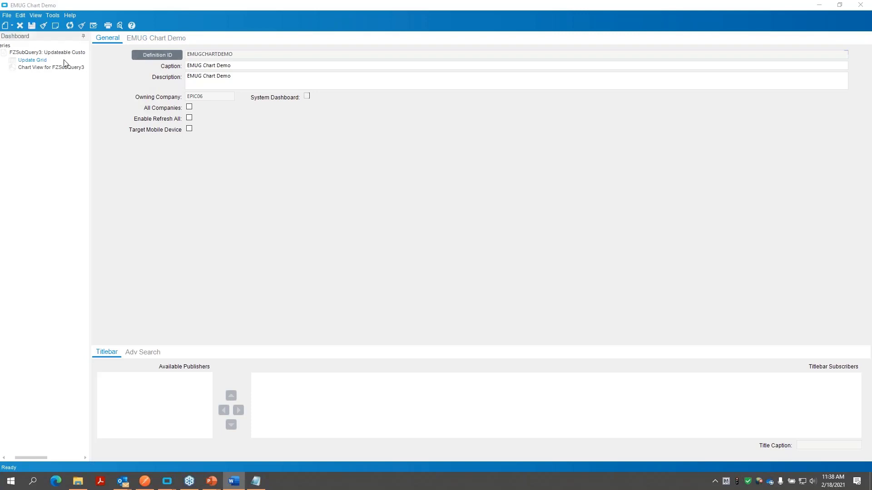
{"action": "left_click", "coordinate": [150, 39]}
{"action": "left_click", "coordinate": [108, 38]}
{"action": "key", "text": "ctrl+c"}
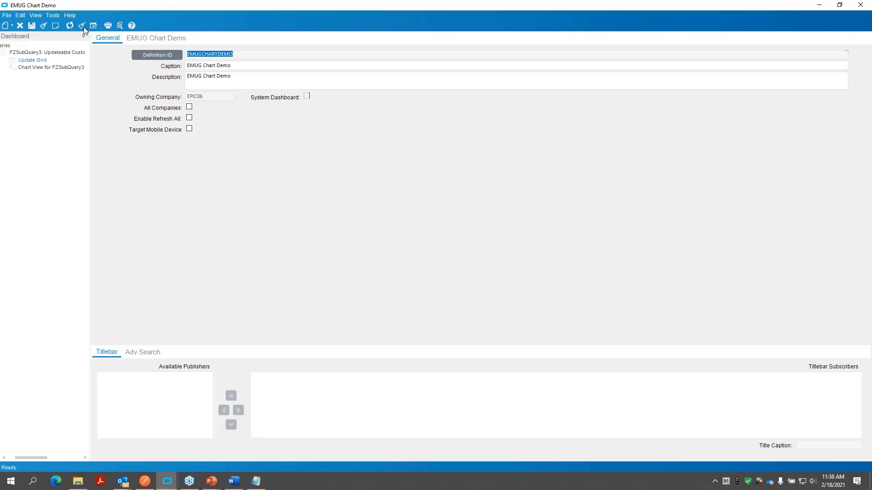
{"action": "left_click", "coordinate": [7, 15]}
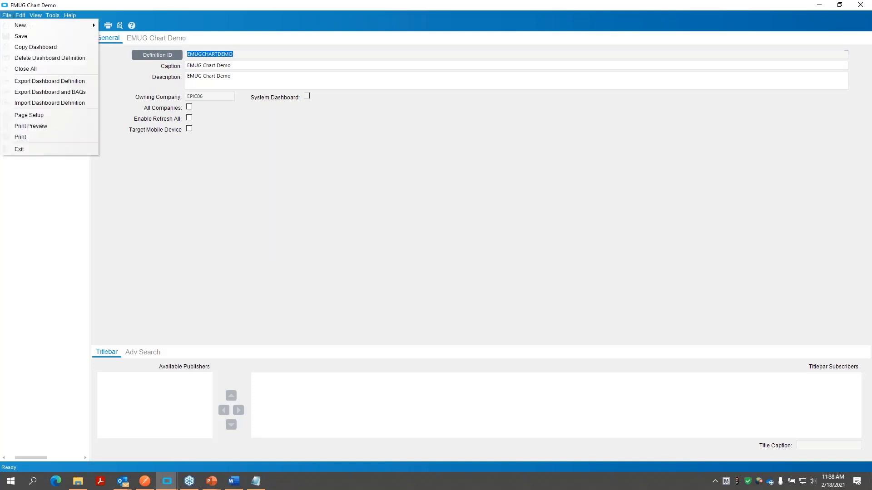
{"action": "left_click", "coordinate": [27, 69]}
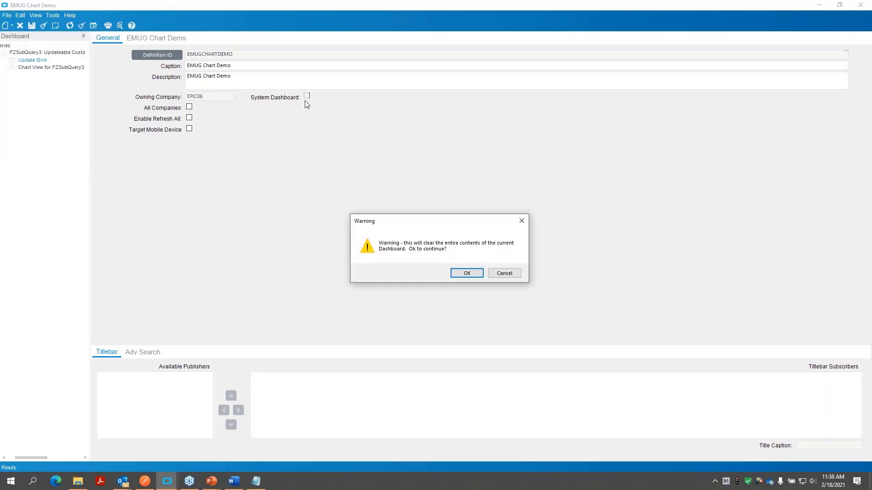
{"action": "left_click", "coordinate": [461, 275]}
- Try to load a dashboard using DAEMUGEmbeddedDashboard as the Definition ID
{"action": "left_click", "coordinate": [214, 57]}
{"action": "type", "text": "DAEMUGEmbeddedDashboard"}
{"action": "key", "text": "Tab"}
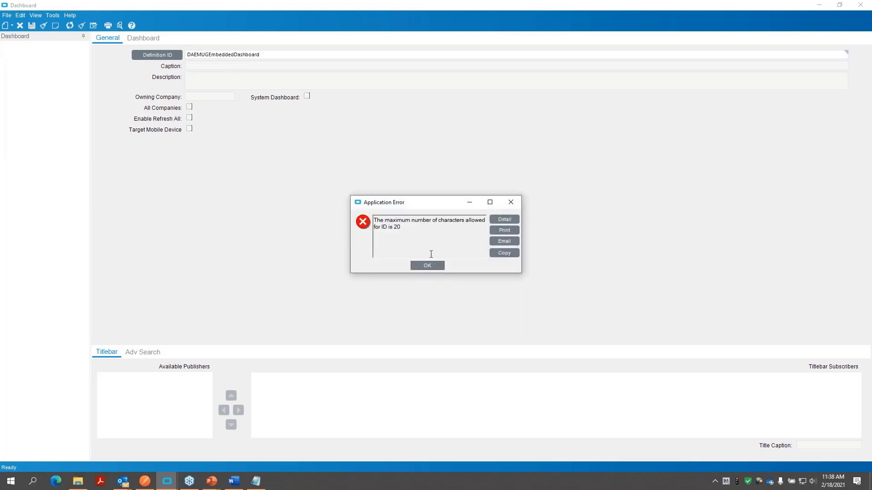
{"action": "left_click", "coordinate": [427, 266]}
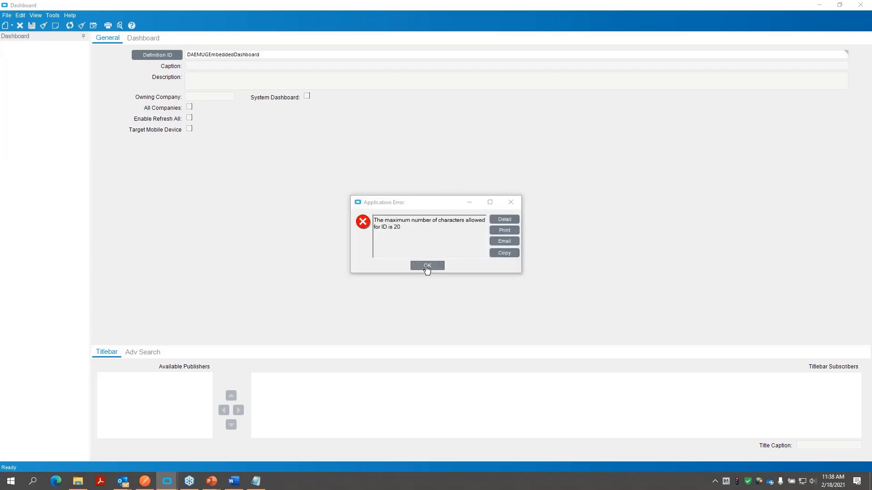
{"action": "left_click", "coordinate": [427, 266]}
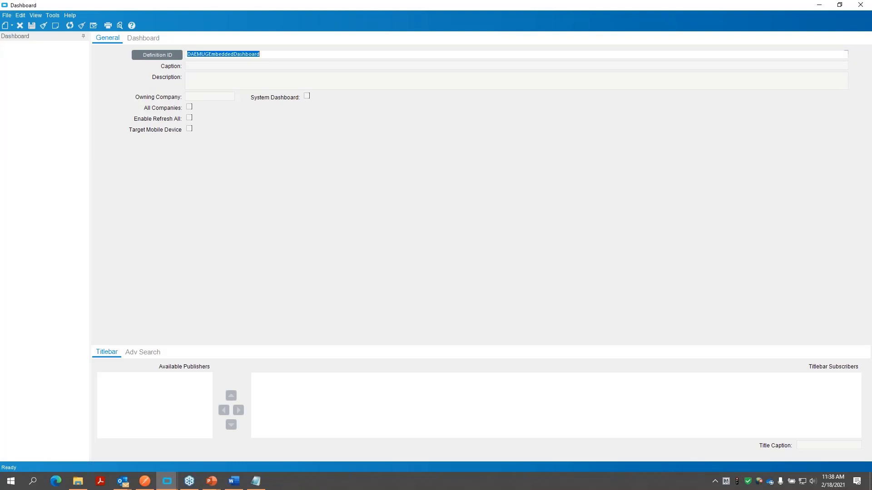
- Load the dashboard with Definition ID EMUGCHARTDEMO instead and show its grid and chart layout
{"action": "key", "text": "alt+Tab"}
{"action": "key", "text": "alt+Tab"}
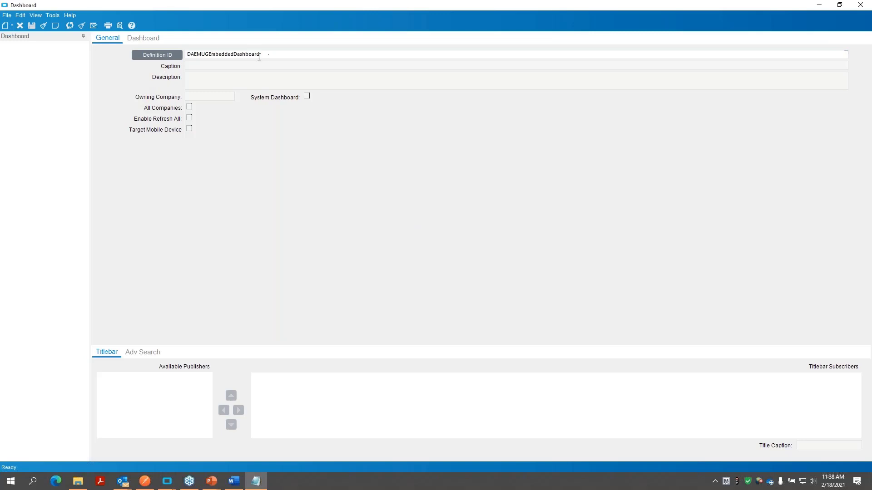
{"action": "key", "text": "ctrl+v"}
{"action": "left_click", "coordinate": [217, 65]}
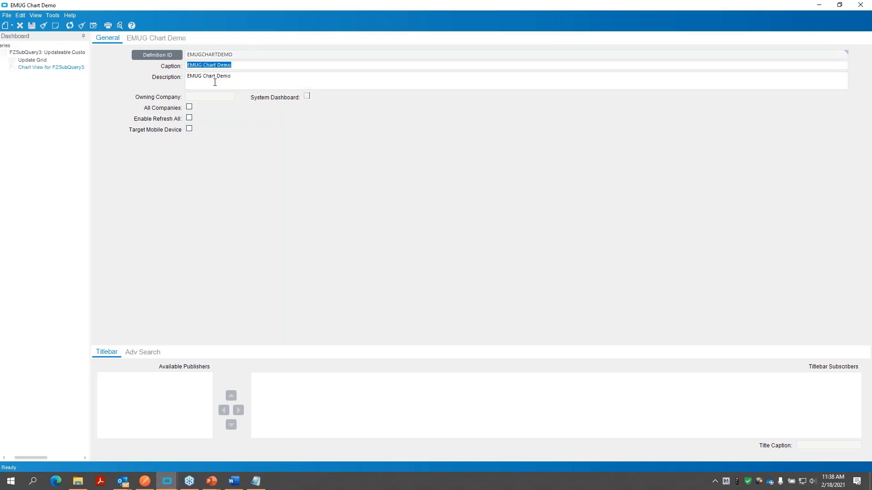
{"action": "left_click", "coordinate": [173, 42]}
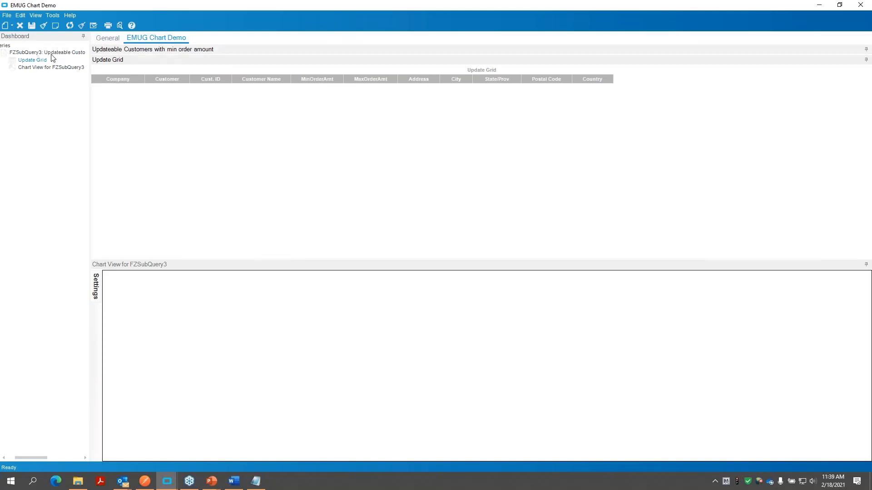
- Add a tracker view to FZSubQuery3 with only Customer_CustID visible and prompted using Equals, limited to input prompts only
{"action": "left_click", "coordinate": [12, 25]}
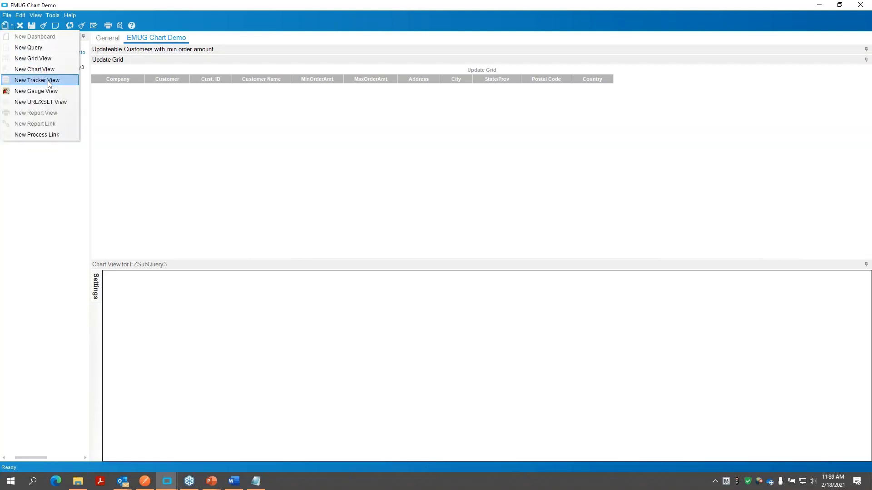
{"action": "left_click", "coordinate": [47, 81]}
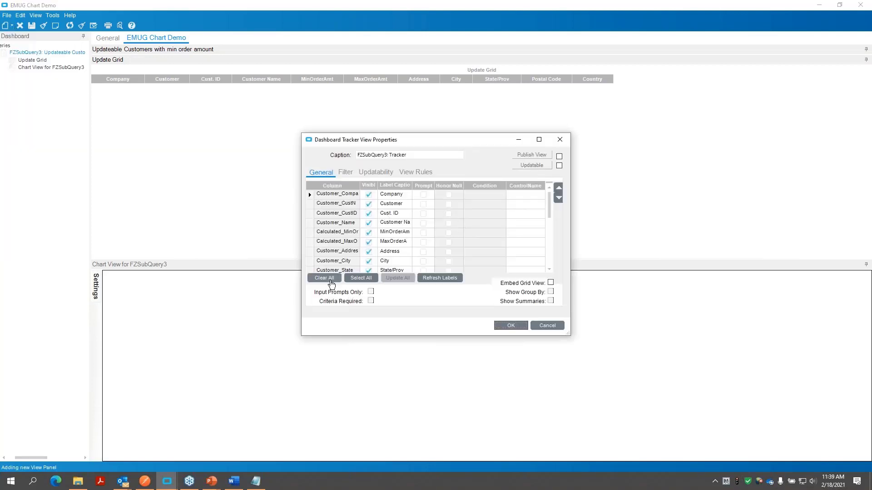
{"action": "left_click", "coordinate": [328, 278]}
{"action": "left_click", "coordinate": [368, 214]}
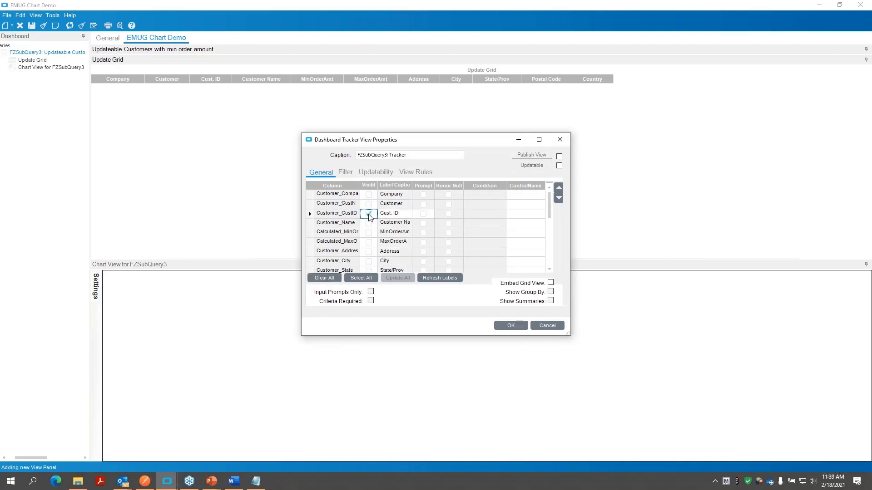
{"action": "left_click", "coordinate": [423, 214]}
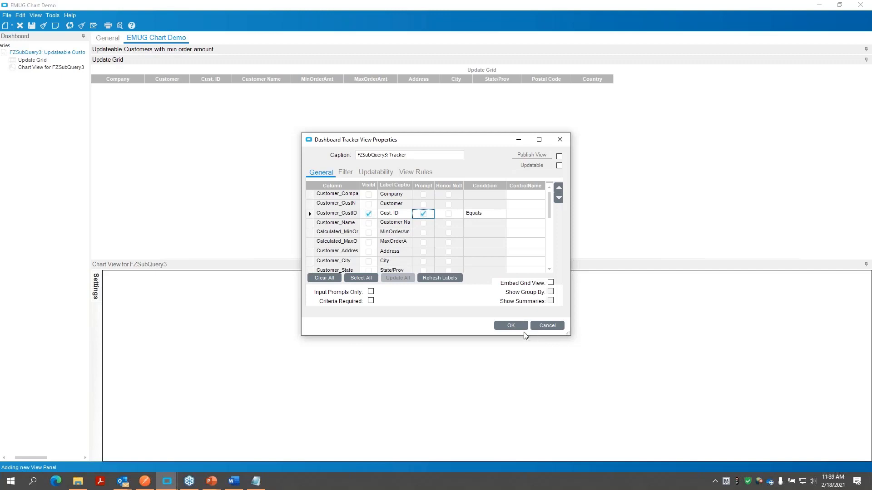
{"action": "left_click", "coordinate": [371, 293]}
{"action": "left_click", "coordinate": [506, 327]}
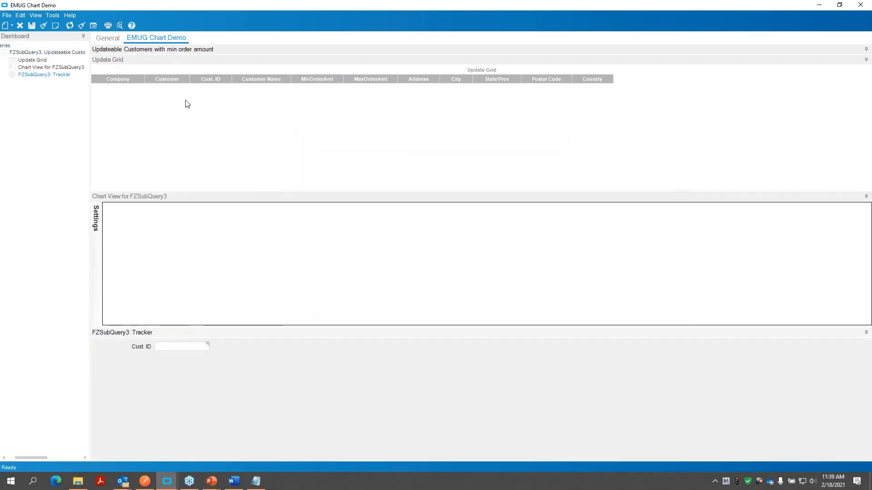
- Move the new FZSubQuery3 tracker panel from below the chart view to above it
{"action": "left_click_drag", "start_coordinate": [189, 56], "coordinate": [191, 49]}
{"action": "left_click_drag", "start_coordinate": [234, 192], "coordinate": [226, 152]}
{"action": "left_click_drag", "start_coordinate": [224, 92], "coordinate": [218, 103]}
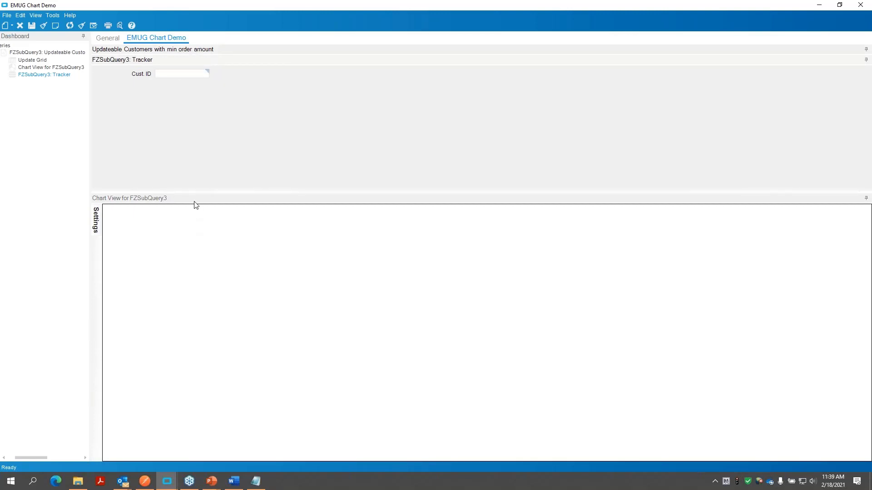
- Stack the chart view and the tracker as tabs in one pane and switch between them to compare both views
{"action": "left_click_drag", "start_coordinate": [196, 203], "coordinate": [187, 152]}
{"action": "left_click", "coordinate": [154, 66]}
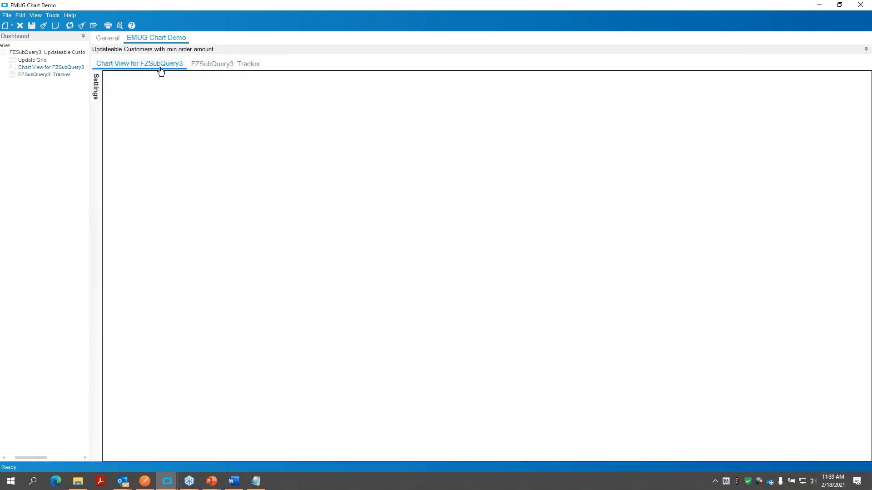
{"action": "left_click", "coordinate": [197, 66]}
{"action": "left_click", "coordinate": [168, 66]}
{"action": "left_click", "coordinate": [219, 65]}
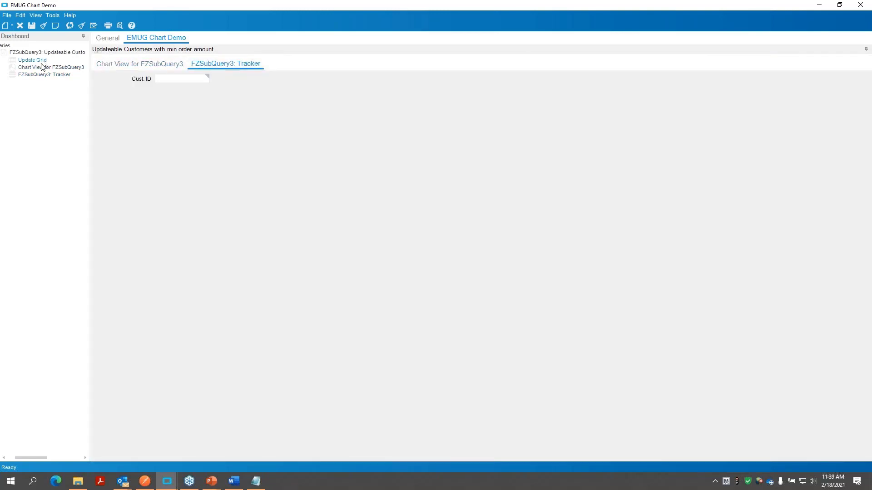
{"action": "left_click", "coordinate": [157, 68]}
{"action": "left_click", "coordinate": [213, 66]}
{"action": "left_click", "coordinate": [162, 69]}
{"action": "left_click", "coordinate": [239, 66]}
{"action": "left_click", "coordinate": [123, 67]}
{"action": "left_click", "coordinate": [239, 67]}
- Float the tracker out of the tabbed pane and dock it again above the chart view
{"action": "double_click", "coordinate": [219, 67]}
{"action": "left_click_drag", "start_coordinate": [168, 47], "coordinate": [337, 181]}
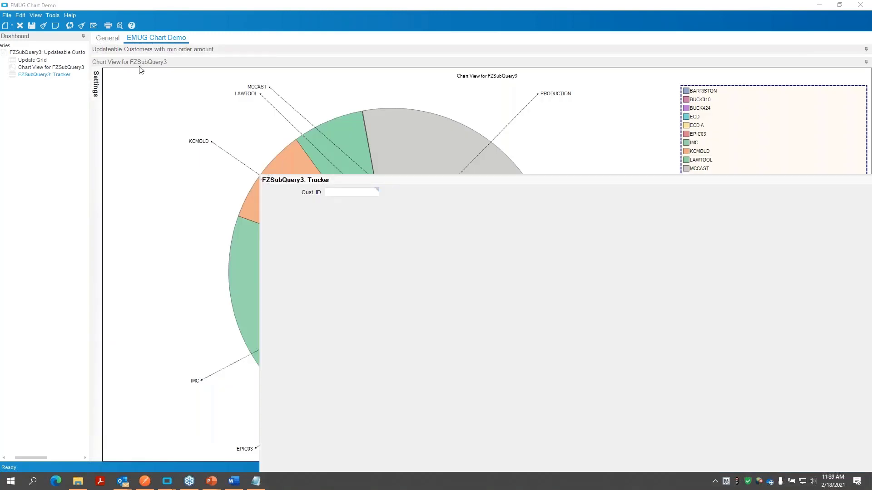
{"action": "left_click_drag", "start_coordinate": [131, 49], "coordinate": [131, 51]}
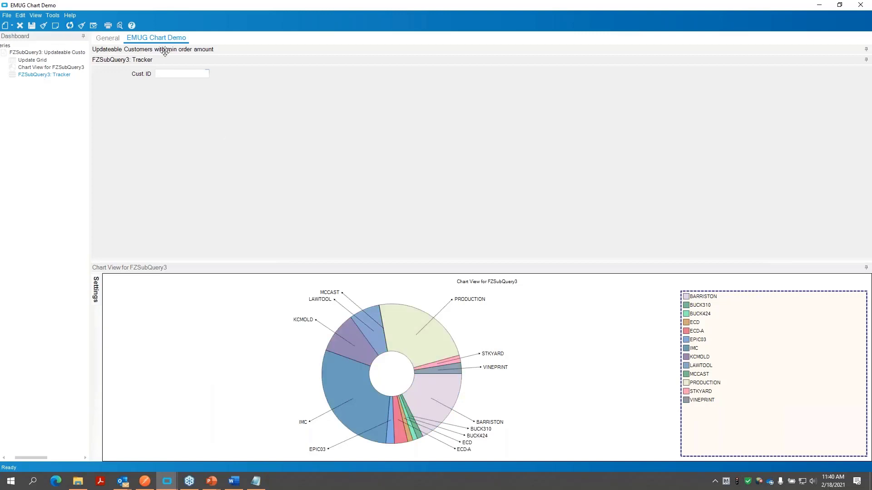
- Clear the EMUG Chart Demo dashboard and open the EMUG Embedded Dashboard Demo in a maximized window
{"action": "left_click", "coordinate": [55, 53]}
{"action": "left_click_drag", "start_coordinate": [274, 3], "coordinate": [353, 109]}
{"action": "left_click", "coordinate": [345, 163]}
{"action": "left_click_drag", "start_coordinate": [408, 4], "coordinate": [871, 136]}
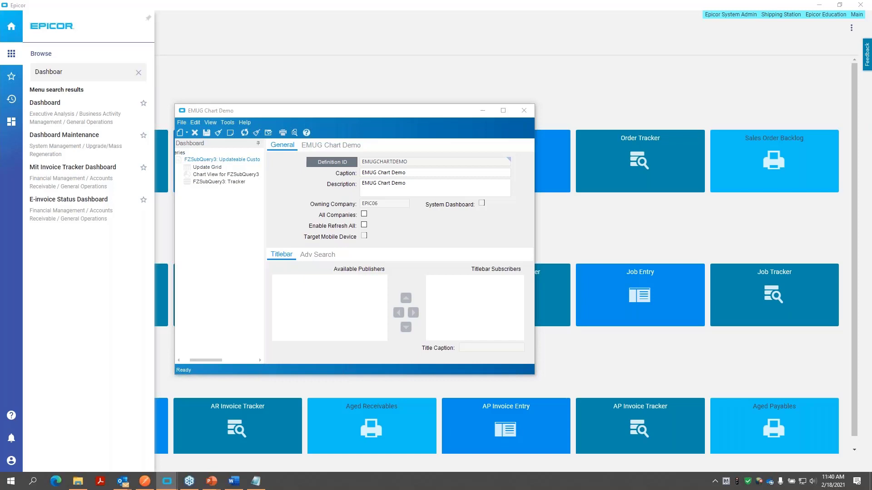
{"action": "left_click", "coordinate": [465, 273]}
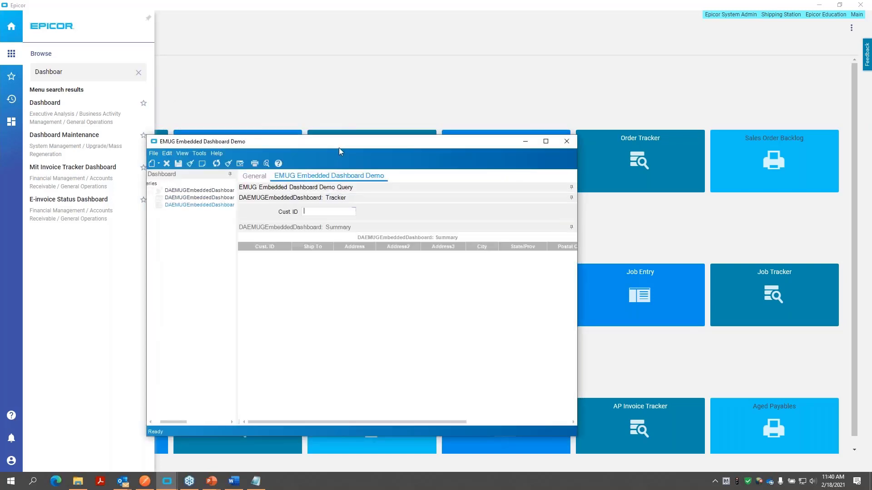
{"action": "left_click_drag", "start_coordinate": [339, 148], "coordinate": [331, 118]}
{"action": "double_click", "coordinate": [330, 115]}
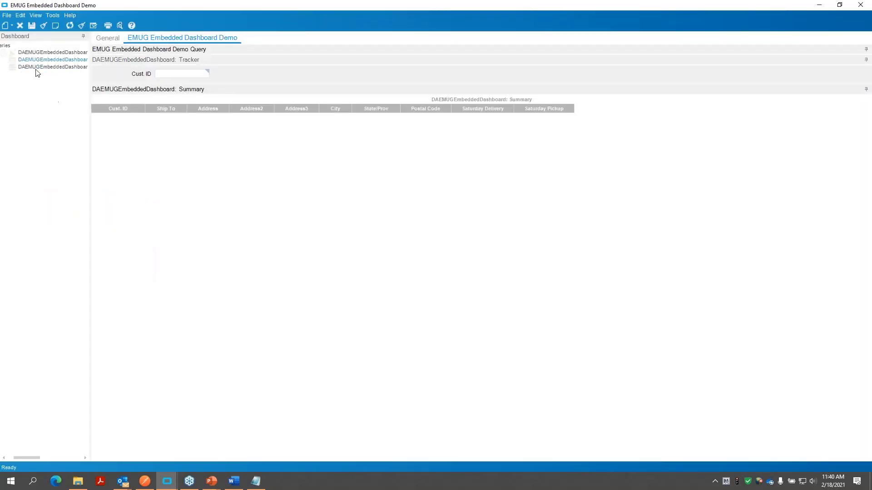
- Refresh the embedded dashboard's rows and examine the publish columns in the DAEMUGEmbeddedDashboard query properties
{"action": "left_click", "coordinate": [69, 25]}
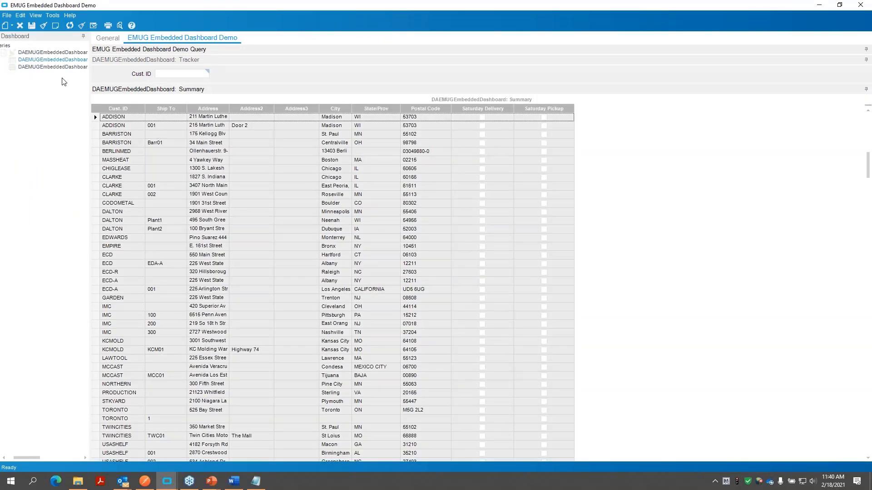
{"action": "left_click", "coordinate": [172, 73]}
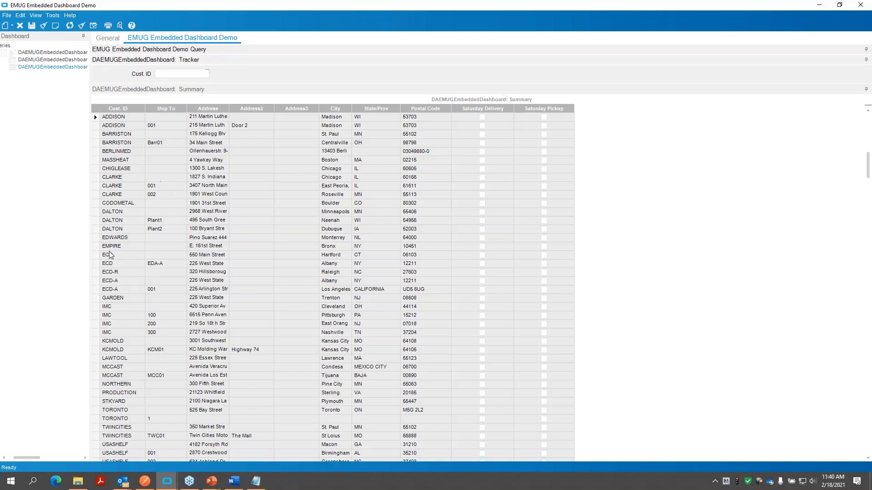
{"action": "right_click", "coordinate": [33, 54]}
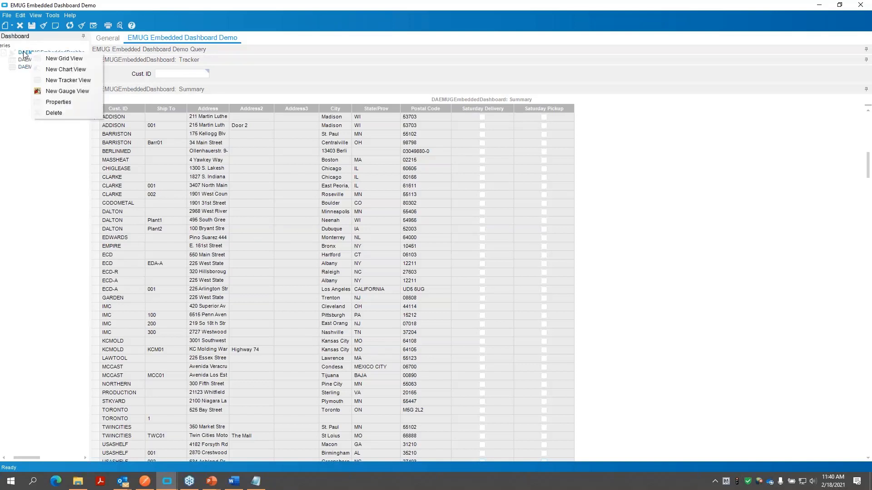
{"action": "left_click", "coordinate": [58, 102]}
{"action": "left_click", "coordinate": [349, 174]}
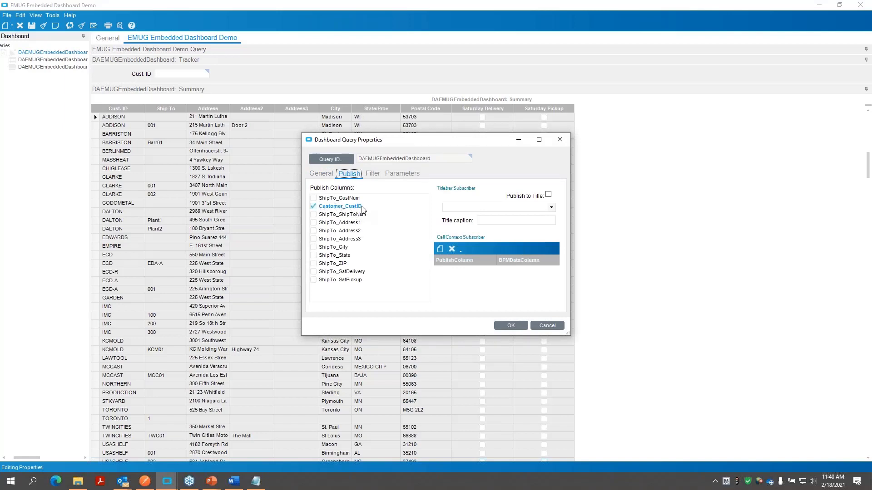
{"action": "left_click", "coordinate": [511, 325]}
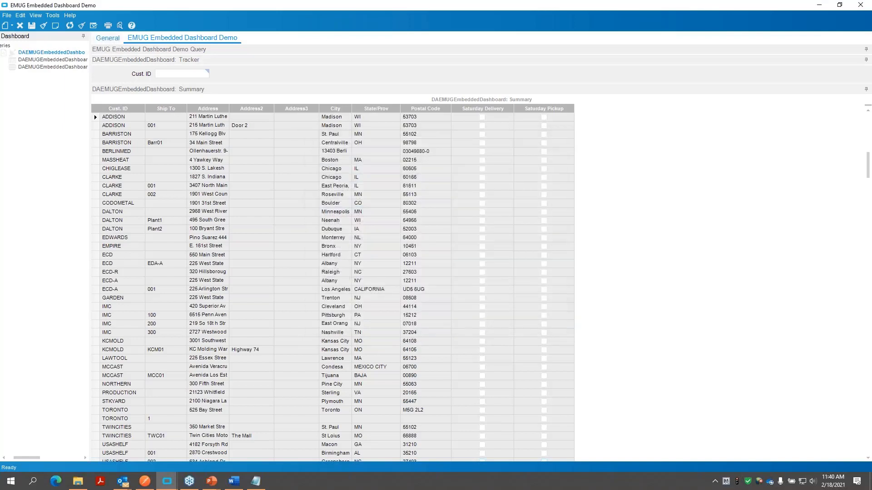
- Go to the tracker's Cust. ID field, then reopen the query properties to review the published Customer_CustID column
{"action": "left_click", "coordinate": [180, 73]}
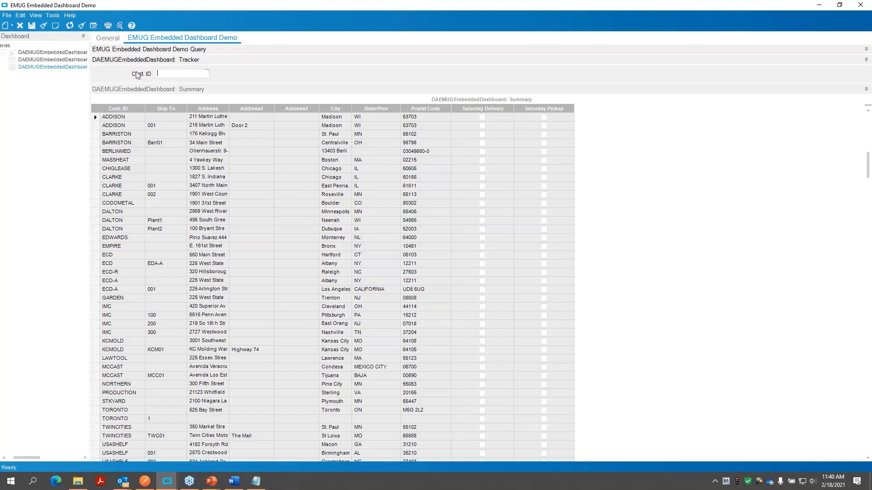
{"action": "left_click", "coordinate": [76, 54]}
{"action": "right_click", "coordinate": [36, 55]}
{"action": "left_click", "coordinate": [52, 101]}
{"action": "left_click", "coordinate": [358, 177]}
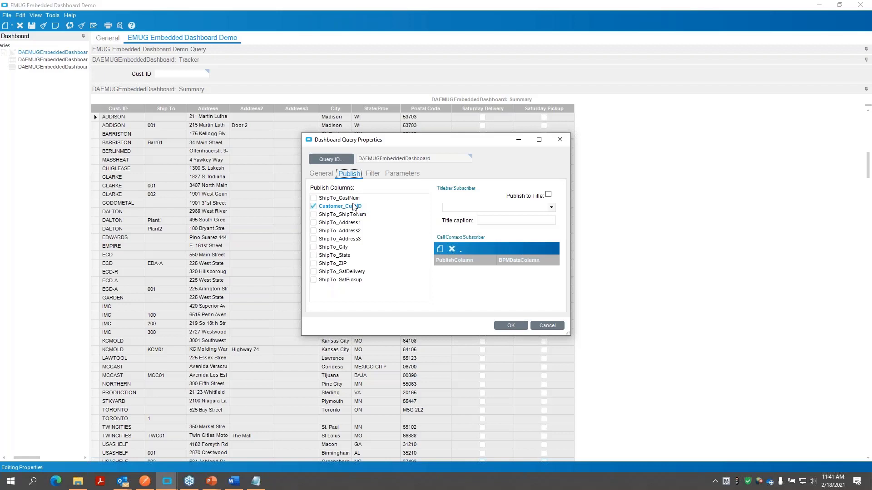
- Close the query properties and retrieve the embedded dashboard's rows for Cust. ID ADDISON
{"action": "left_click", "coordinate": [511, 325]}
{"action": "left_click", "coordinate": [202, 71]}
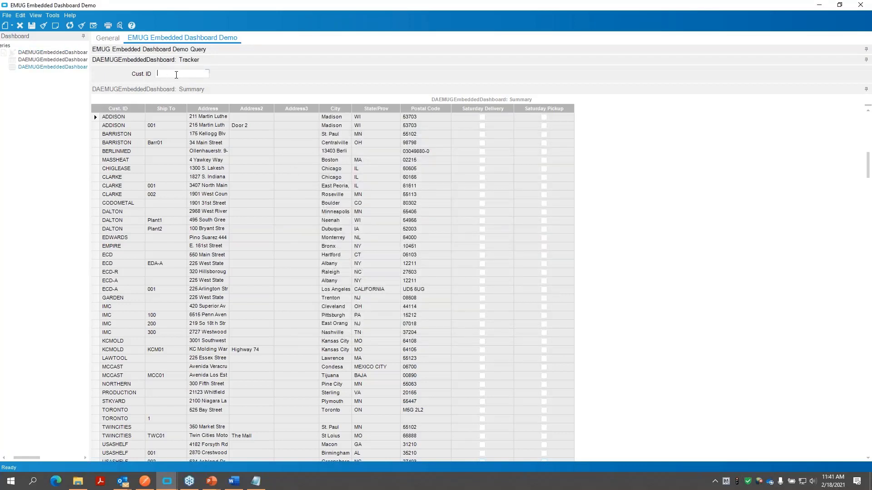
{"action": "left_click", "coordinate": [70, 26]}
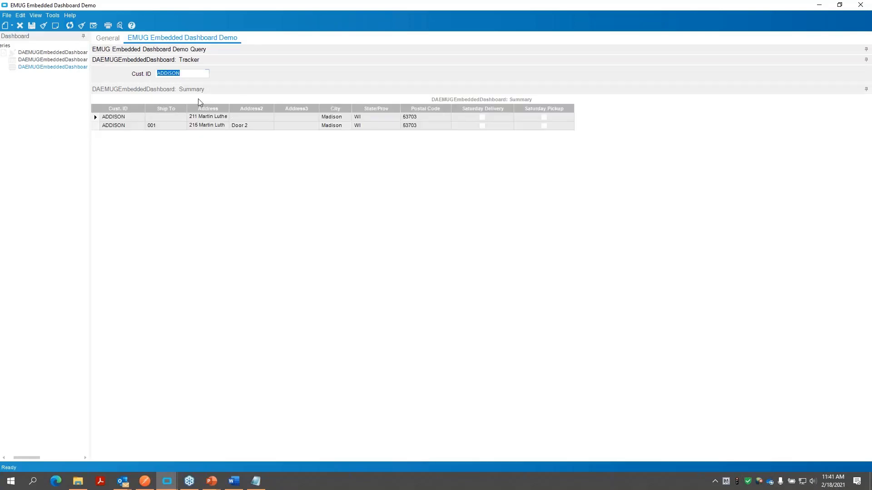
- Clear the tracker's Cust. ID value, then restore the dashboard to a smaller window and move it over the Home page
{"action": "left_click_drag", "start_coordinate": [184, 71], "coordinate": [126, 110]}
{"action": "key", "text": "Delete"}
{"action": "double_click", "coordinate": [204, 4]}
{"action": "left_click_drag", "start_coordinate": [267, 93], "coordinate": [288, 85]}
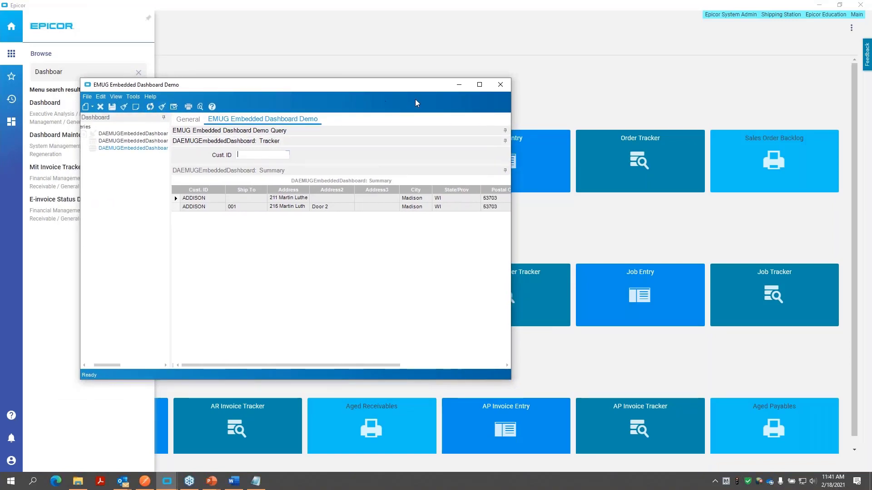
{"action": "left_click_drag", "start_coordinate": [268, 84], "coordinate": [330, 107]}
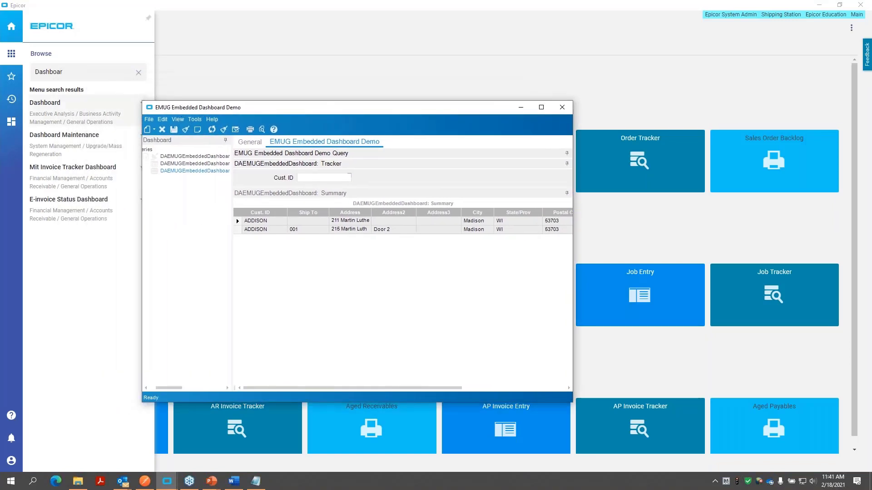
- Return to the Home page and turn on Developer Mode
{"action": "left_click", "coordinate": [238, 80]}
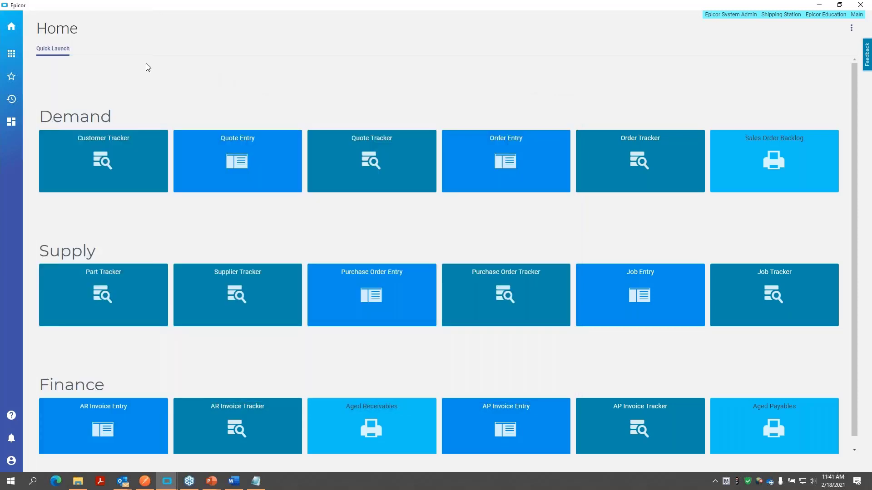
{"action": "left_click", "coordinate": [851, 29]}
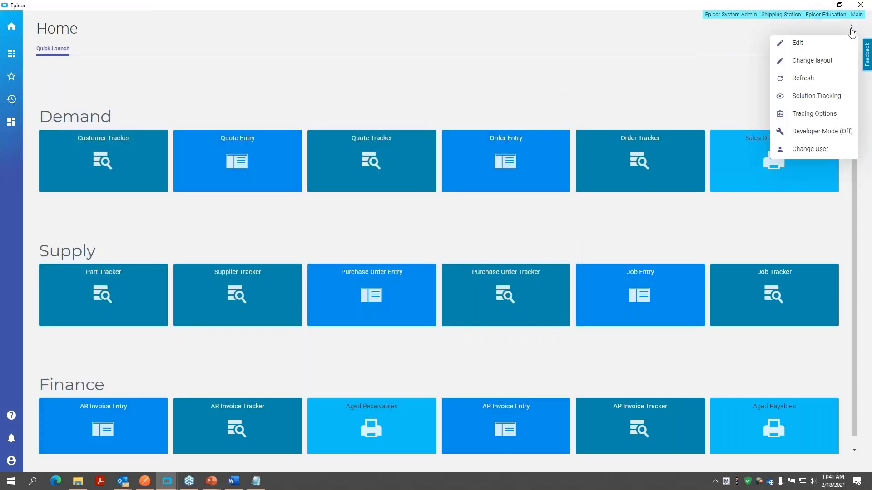
{"action": "left_click", "coordinate": [803, 132]}
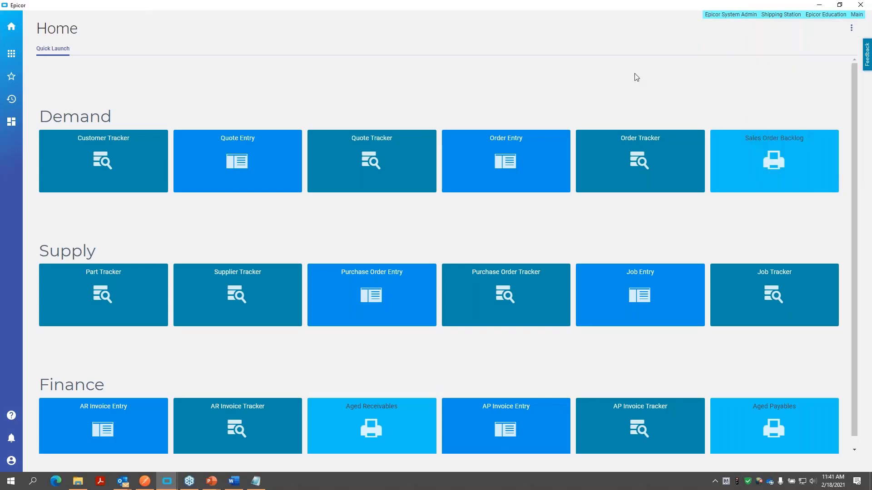
- Search the menu for "Order en" and open Order Entry under Sales Management / Order Management
{"action": "left_click", "coordinate": [11, 54]}
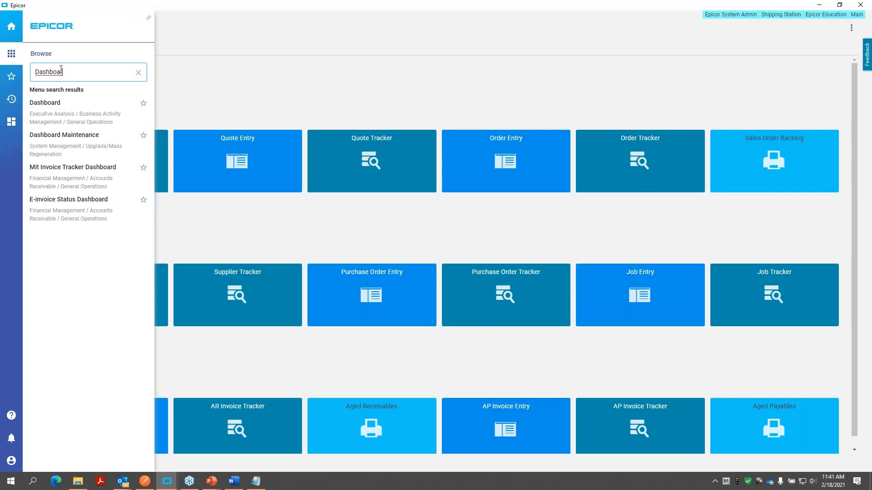
{"action": "type", "text": "OrderEntry"}
{"action": "key", "text": "ctrl+a"}
{"action": "type", "text": "Order en"}
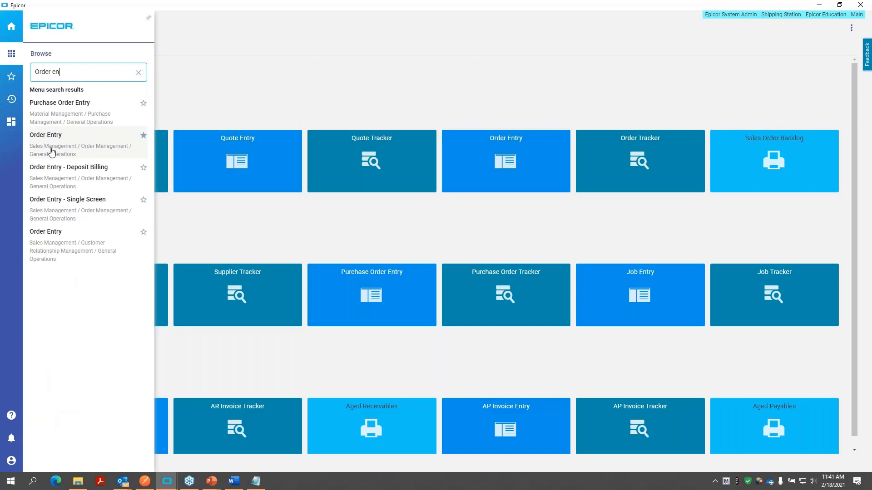
{"action": "left_click", "coordinate": [76, 154]}
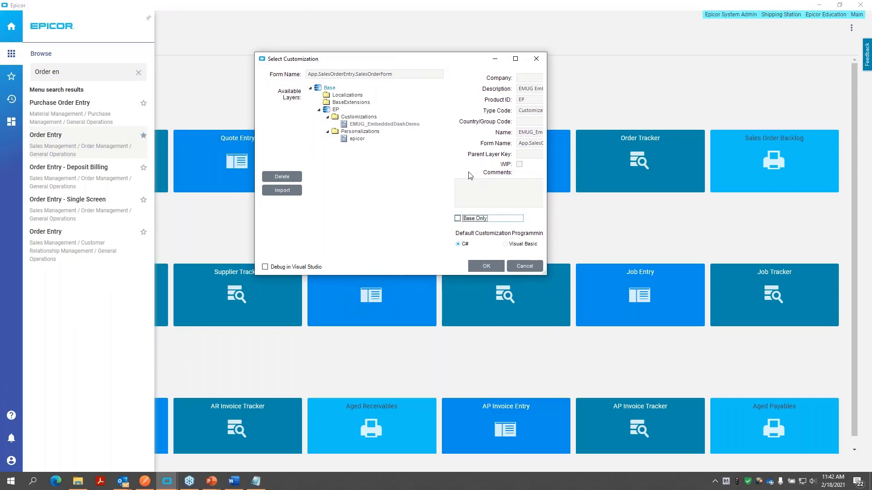
- Load the Sales Order Entry form with the Base Only layer and snooze the Kinetic version notice
{"action": "left_click", "coordinate": [457, 219]}
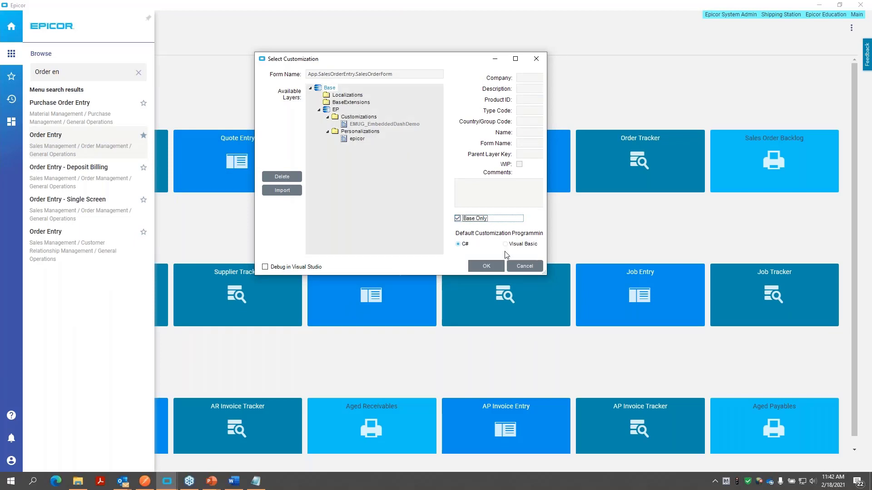
{"action": "left_click", "coordinate": [488, 266]}
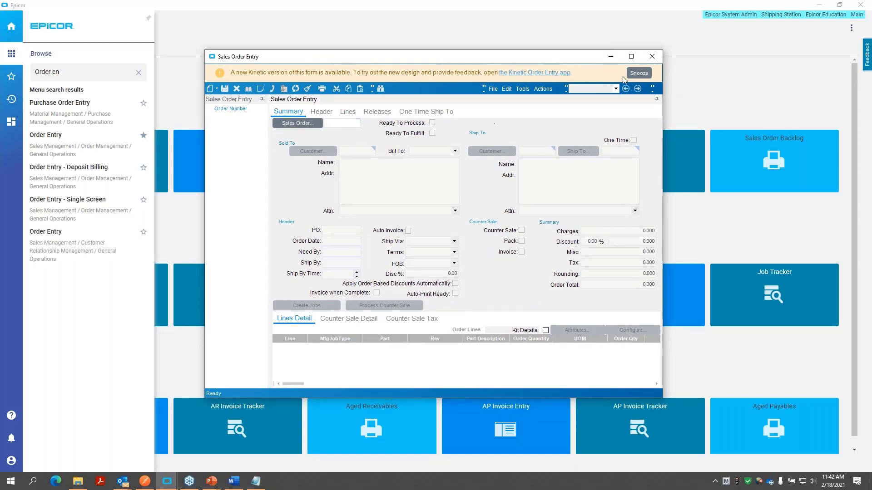
{"action": "left_click", "coordinate": [639, 73]}
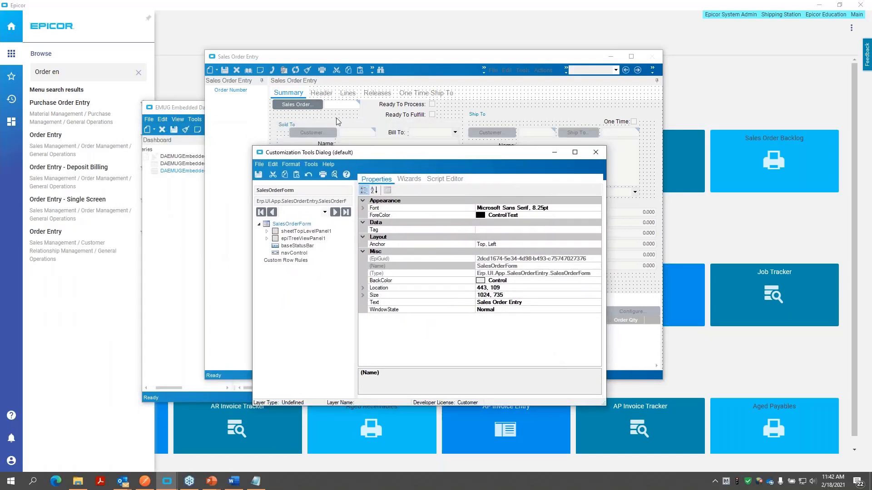
- Show the Sheet Wizard in the Customization Tools Dialog and reposition the dialog over the order form
{"action": "left_click_drag", "start_coordinate": [386, 152], "coordinate": [373, 91]}
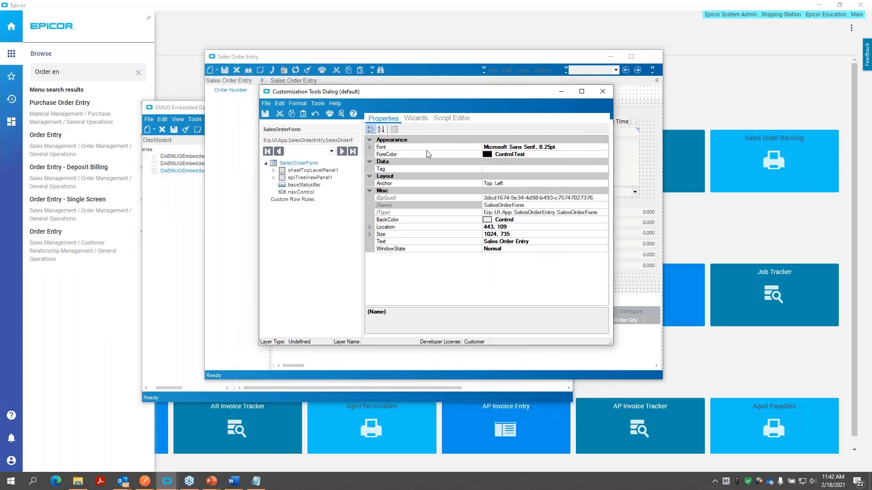
{"action": "left_click", "coordinate": [416, 121]}
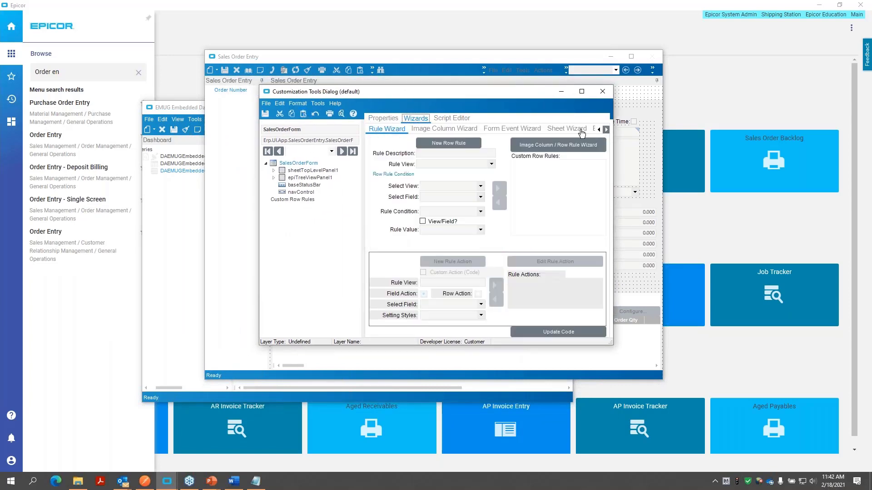
{"action": "left_click", "coordinate": [605, 129]}
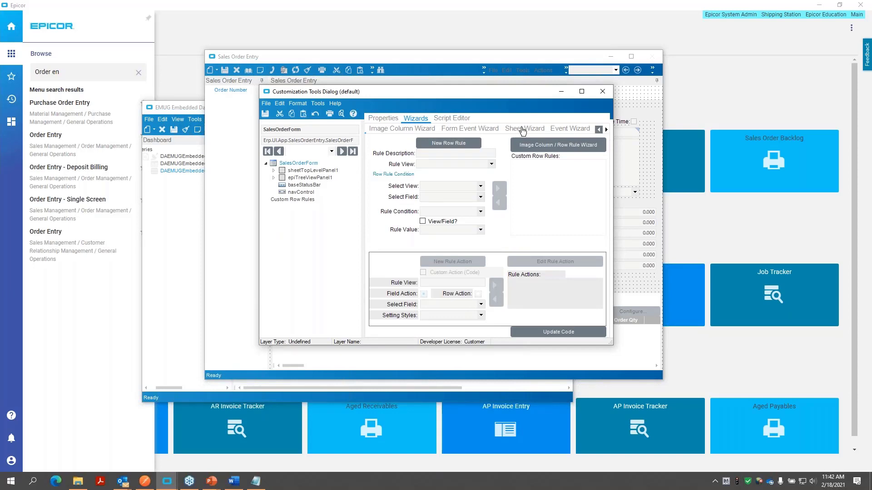
{"action": "left_click", "coordinate": [523, 130]}
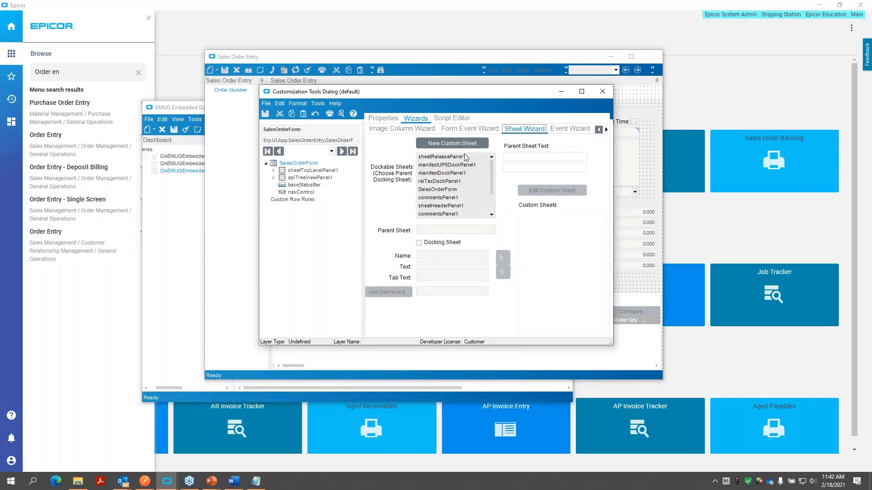
{"action": "left_click_drag", "start_coordinate": [432, 105], "coordinate": [356, 167]}
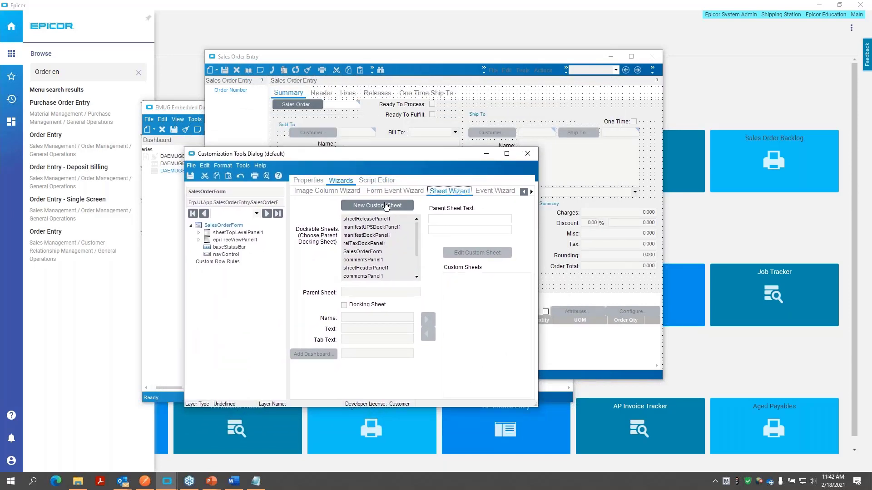
- Start a new custom sheet under sheetTopLevelPanel1 named MyDashboardTab, with text and tab text My Dashboard
{"action": "left_click", "coordinate": [386, 206]}
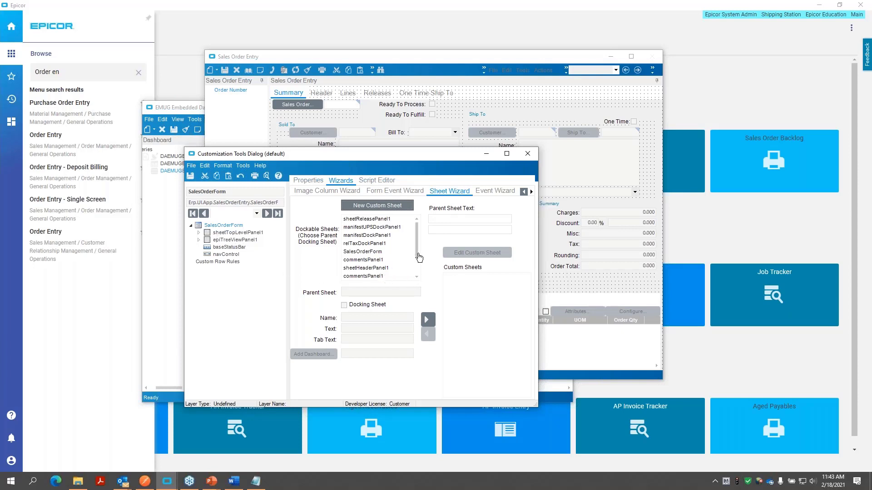
{"action": "left_click", "coordinate": [417, 277]}
{"action": "left_click", "coordinate": [417, 277]}
{"action": "left_click", "coordinate": [417, 277]}
{"action": "left_click", "coordinate": [417, 278]}
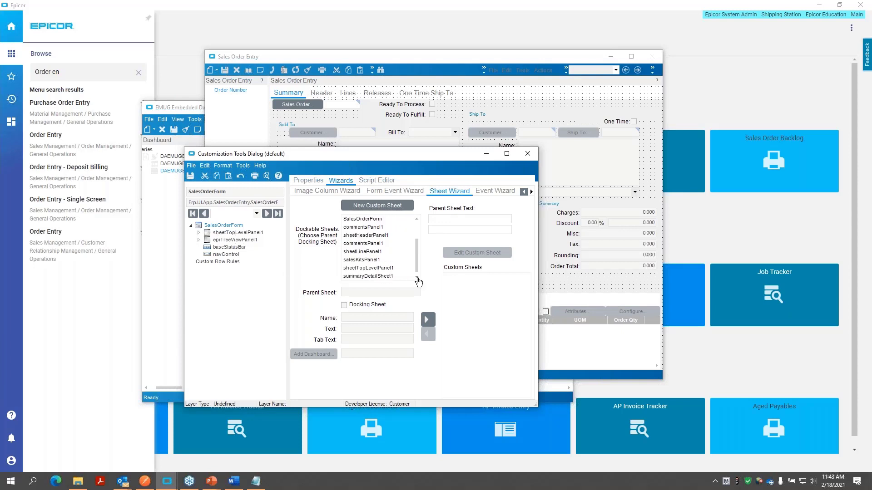
{"action": "left_click", "coordinate": [385, 269]}
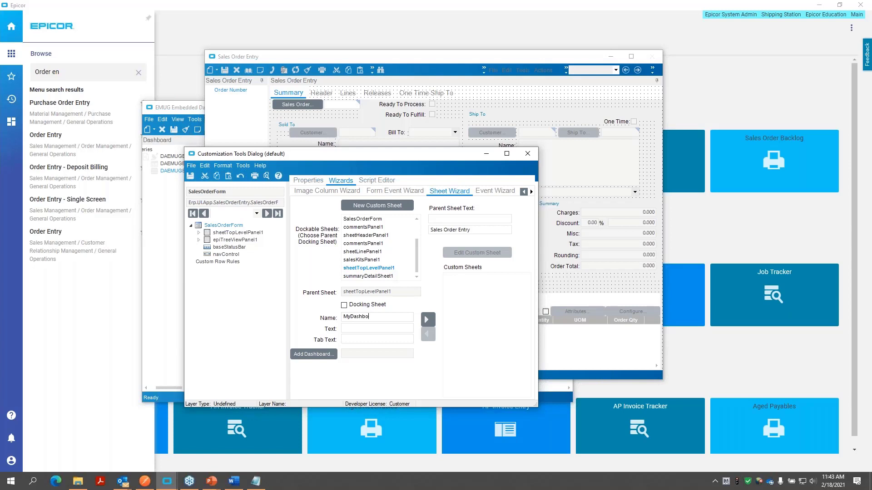
{"action": "key", "text": "Tab"}
{"action": "type", "text": "My Dashboard"}
{"action": "key", "text": "Tab"}
- Start adding a dashboard to the custom sheet, search IDs starting at DA, and choose DAEMUGEmbed
{"action": "left_click", "coordinate": [313, 354]}
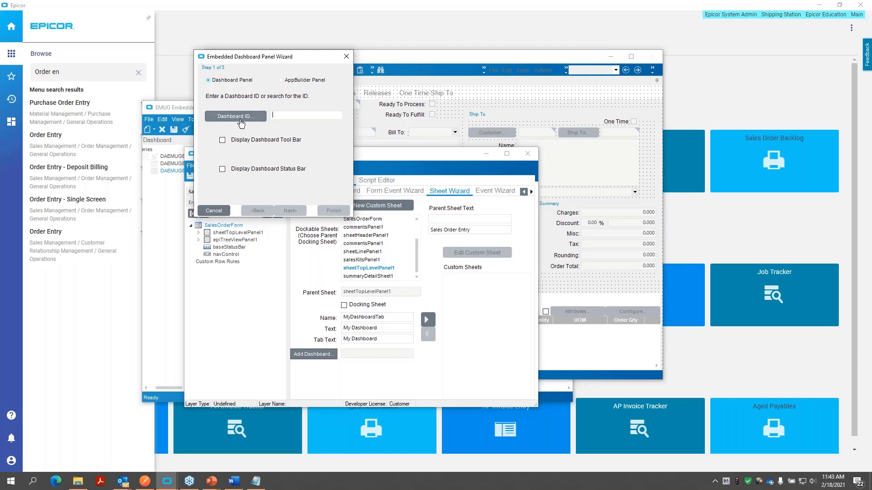
{"action": "left_click", "coordinate": [241, 119]}
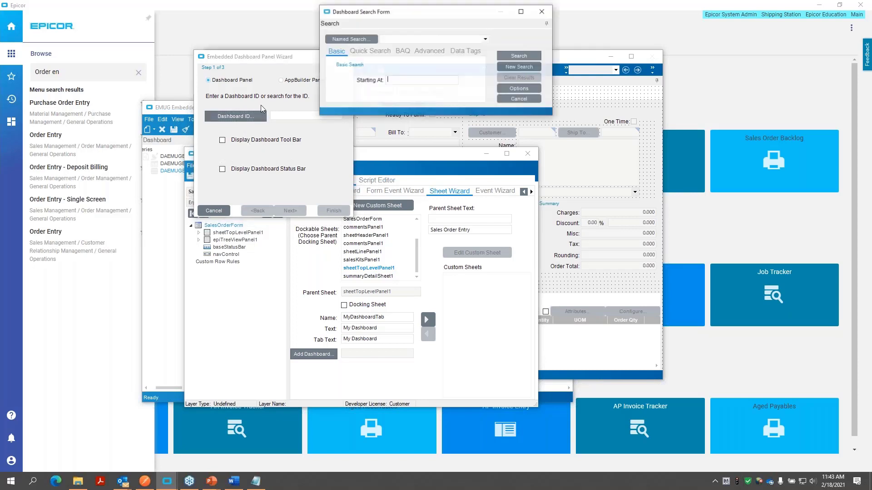
{"action": "type", "text": "DA"}
{"action": "key", "text": "Return"}
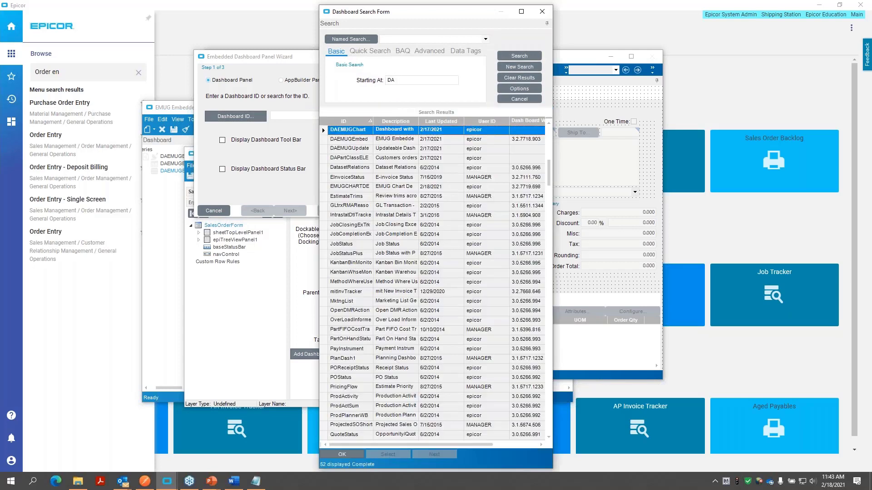
{"action": "left_click", "coordinate": [370, 140]}
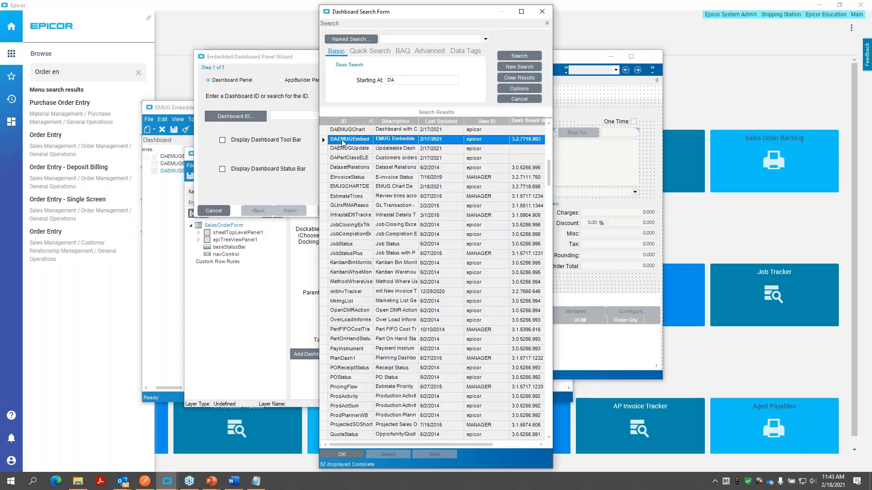
{"action": "double_click", "coordinate": [356, 141]}
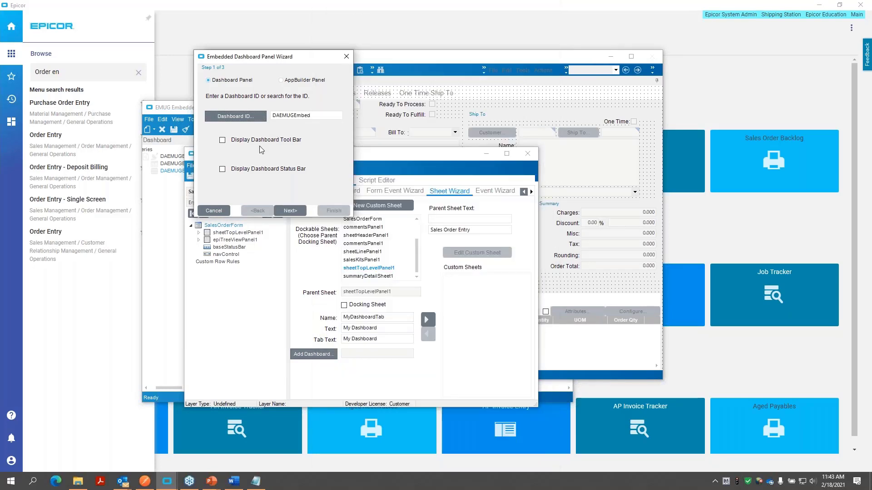
- Enable the dashboard tool bar and set the panel to subscribe to UI data with auto retrieve on publication
{"action": "left_click", "coordinate": [222, 141]}
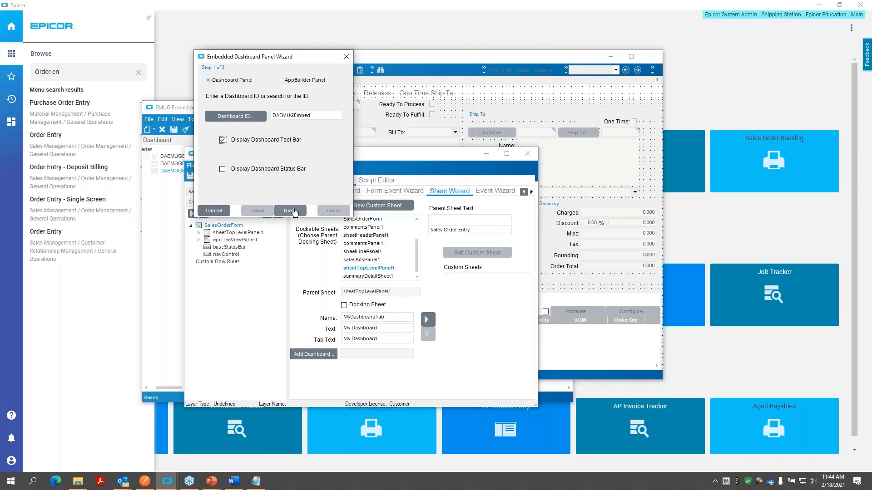
{"action": "left_click", "coordinate": [290, 210]}
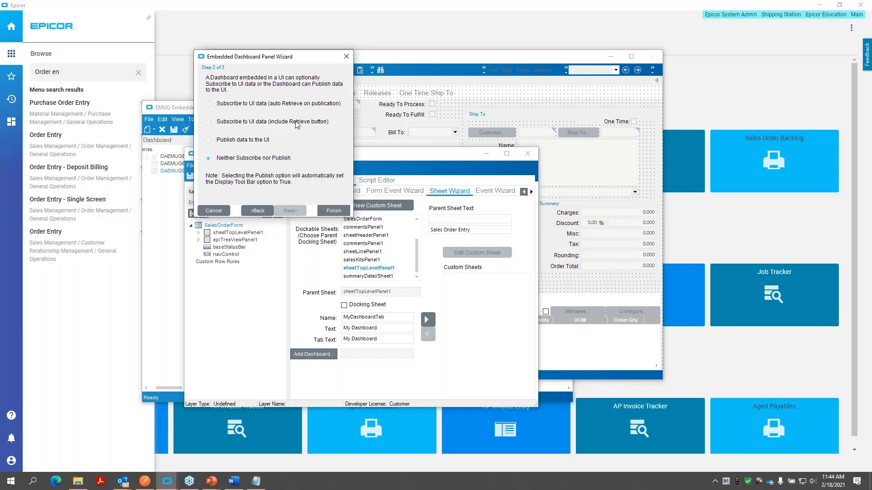
{"action": "left_click", "coordinate": [209, 122]}
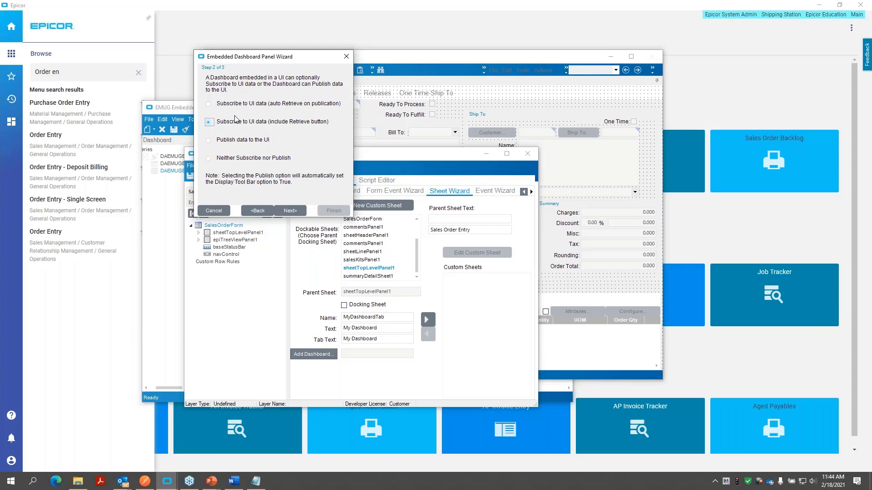
{"action": "left_click", "coordinate": [209, 104]}
{"action": "left_click", "coordinate": [294, 211]}
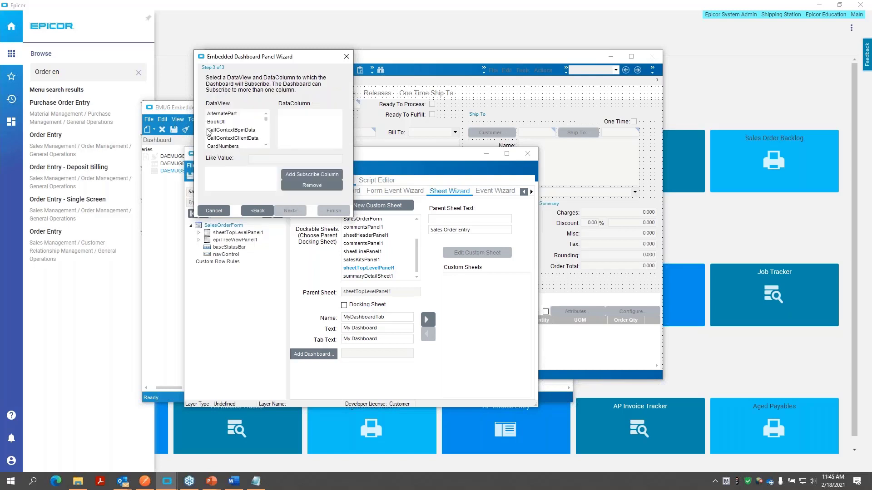
- Choose OrderHed as the data view the embedded dashboard subscribes to
{"action": "left_click", "coordinate": [265, 144]}
{"action": "scroll", "coordinate": [266, 147], "scroll_direction": "down", "scroll_amount": 5}
{"action": "scroll", "coordinate": [266, 147], "scroll_direction": "down", "scroll_amount": 4}
{"action": "scroll", "coordinate": [266, 147], "scroll_direction": "down", "scroll_amount": 5}
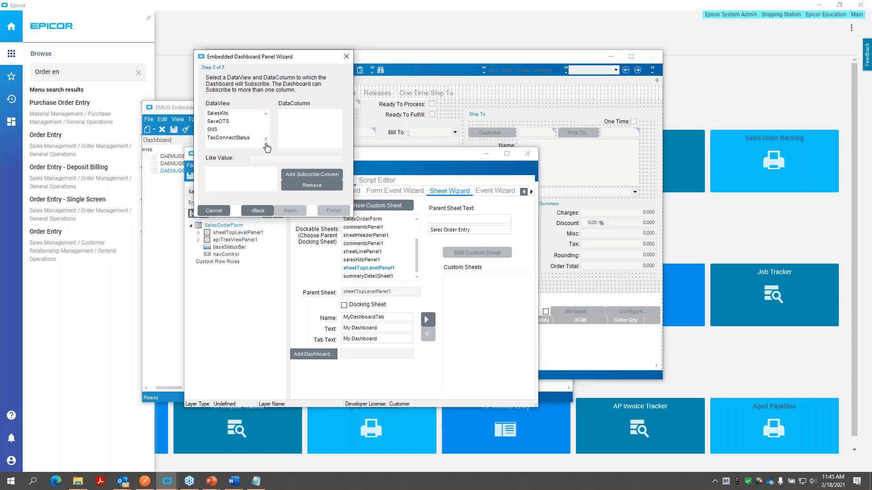
{"action": "left_click", "coordinate": [267, 114]}
{"action": "scroll", "coordinate": [267, 118], "scroll_direction": "up", "scroll_amount": 2}
{"action": "left_click", "coordinate": [233, 121]}
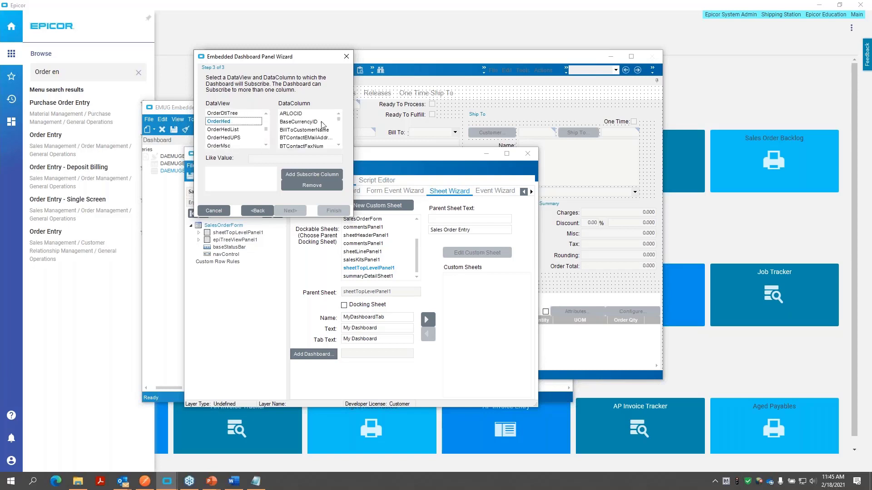
- Add OrderHed's ShipToCustId as the subscribe column and finish the Embedded Dashboard Panel Wizard
{"action": "left_click", "coordinate": [337, 120]}
{"action": "left_click", "coordinate": [320, 123]}
{"action": "key", "text": "s"}
{"action": "scroll", "coordinate": [328, 145], "scroll_direction": "down", "scroll_amount": 1}
{"action": "scroll", "coordinate": [327, 148], "scroll_direction": "down", "scroll_amount": 10}
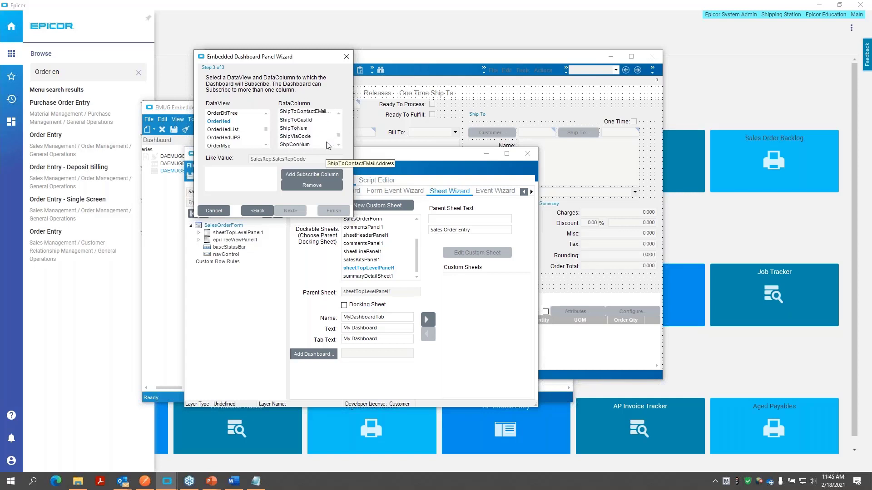
{"action": "left_click", "coordinate": [300, 121]}
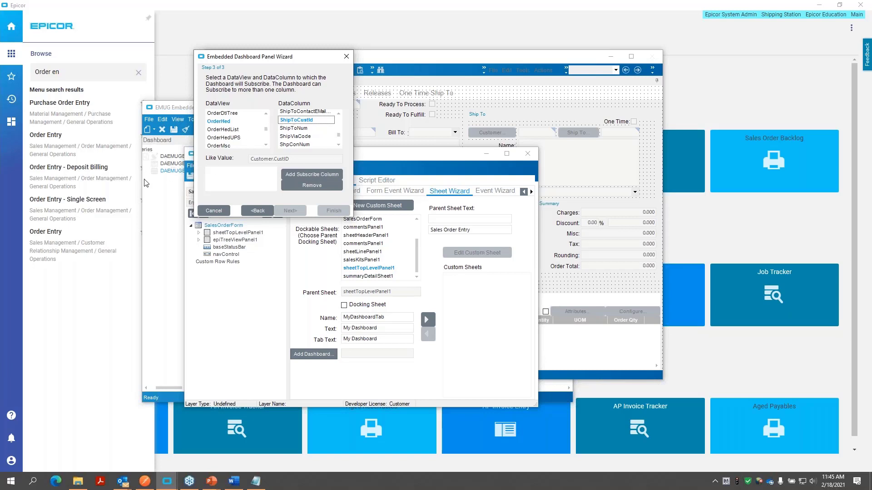
{"action": "left_click", "coordinate": [322, 175]}
{"action": "left_click", "coordinate": [334, 211]}
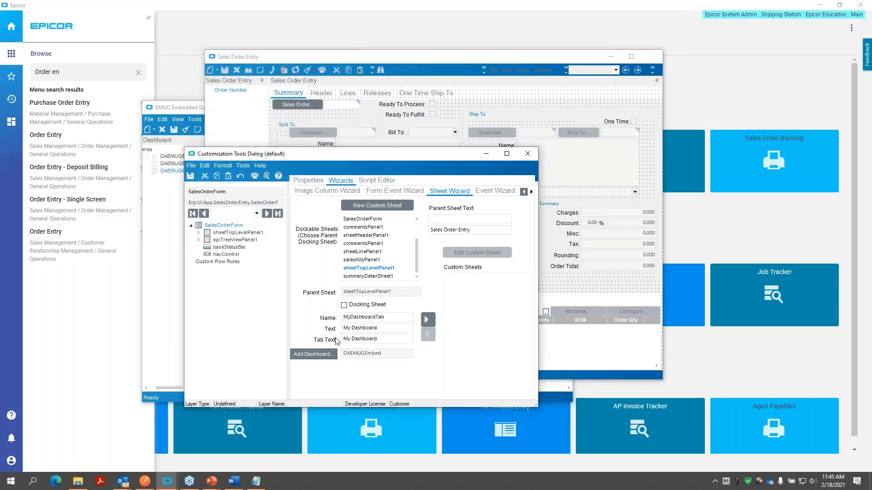
- Create the MyDashboardTab custom sheet and save the customization for all companies with EMUGDEMO as name and description
{"action": "left_click", "coordinate": [429, 320]}
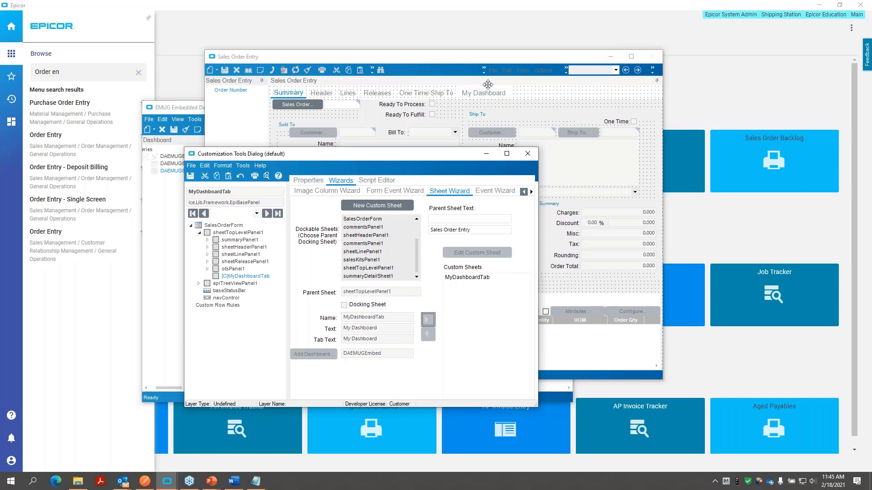
{"action": "left_click", "coordinate": [191, 176]}
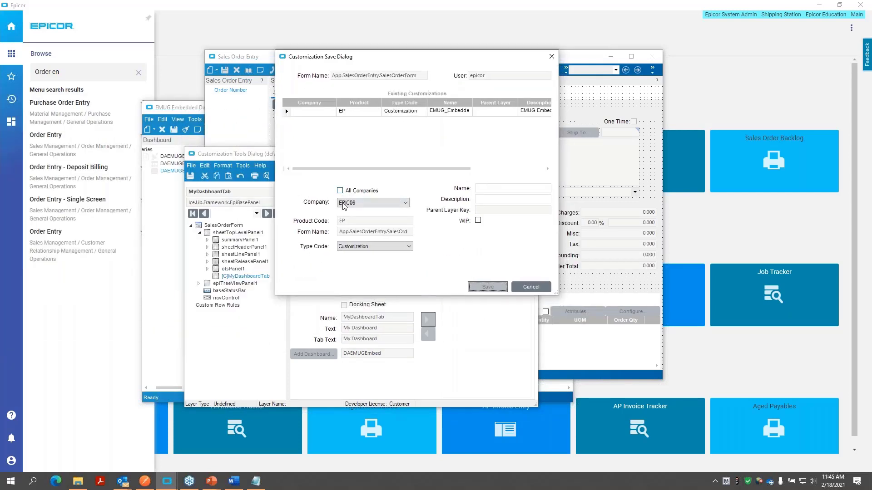
{"action": "left_click", "coordinate": [345, 191]}
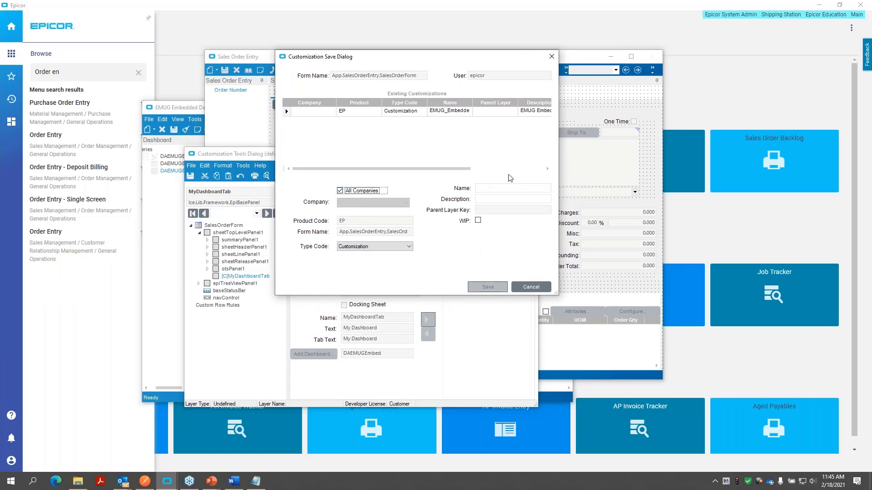
{"action": "left_click", "coordinate": [502, 187]}
{"action": "type", "text": "EMUGDEMO"}
{"action": "key", "text": "Tab"}
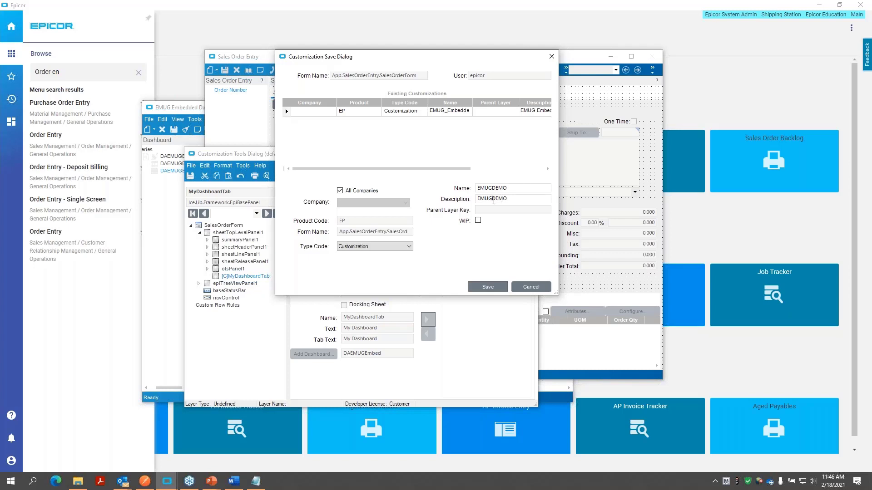
{"action": "left_click", "coordinate": [489, 289]}
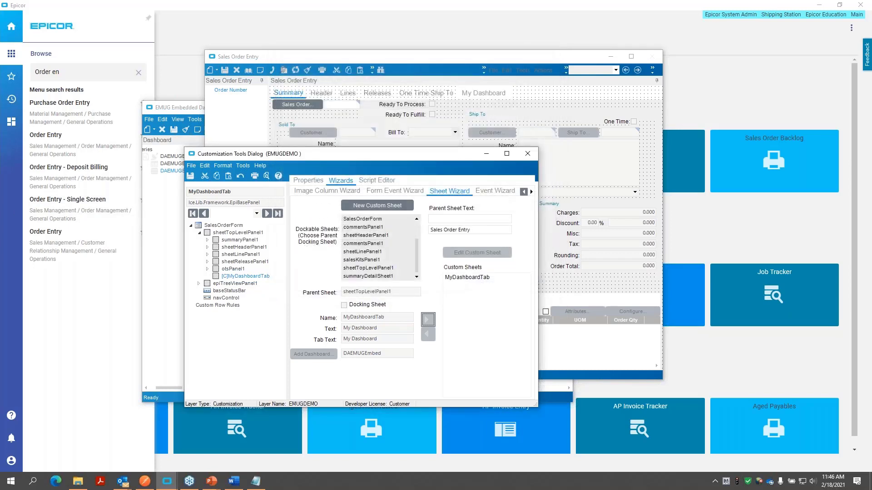
- Close the customization tools and all open windows, and reopen Order Entry with the EMUGDEMO customization
{"action": "left_click", "coordinate": [533, 157]}
{"action": "left_click", "coordinate": [650, 59]}
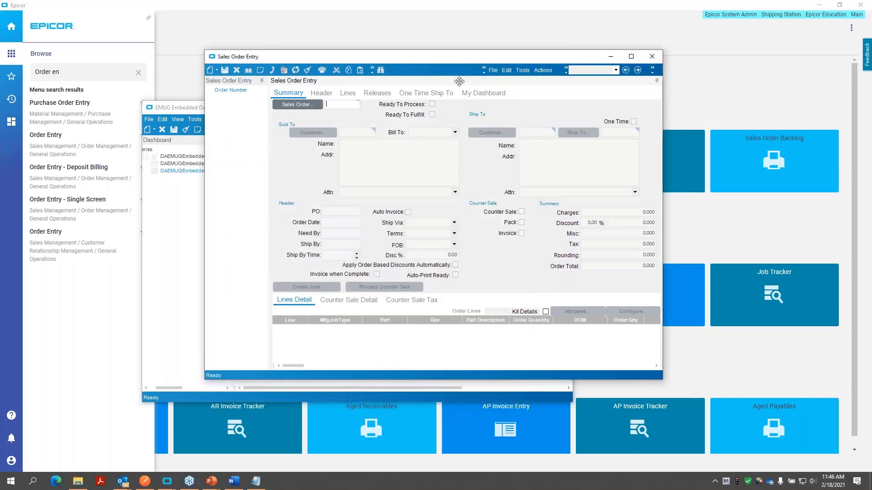
{"action": "left_click", "coordinate": [646, 60]}
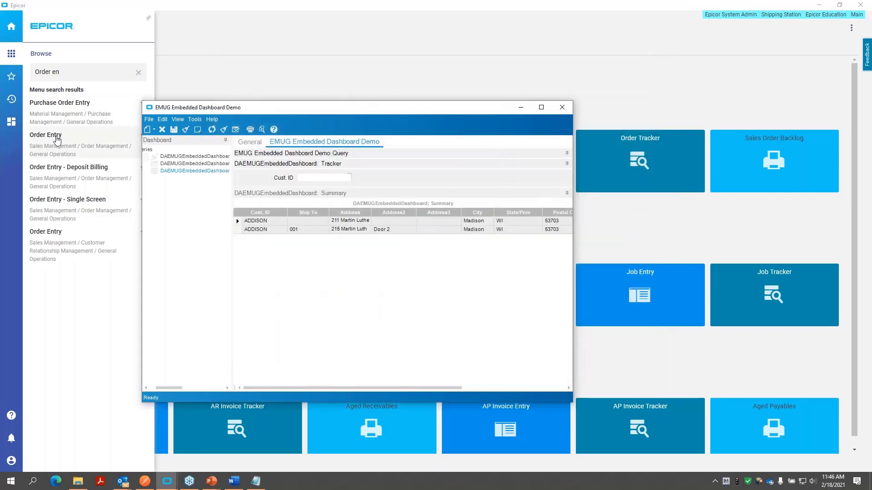
{"action": "left_click", "coordinate": [56, 139]}
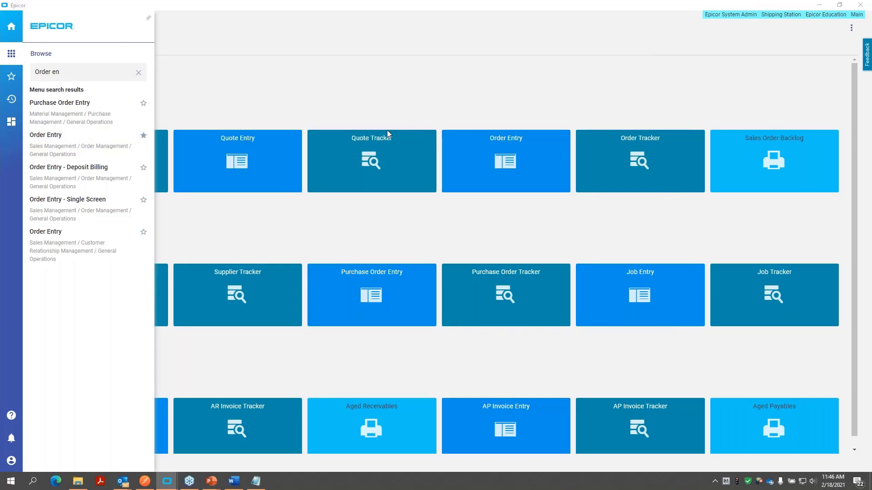
{"action": "double_click", "coordinate": [200, 159]}
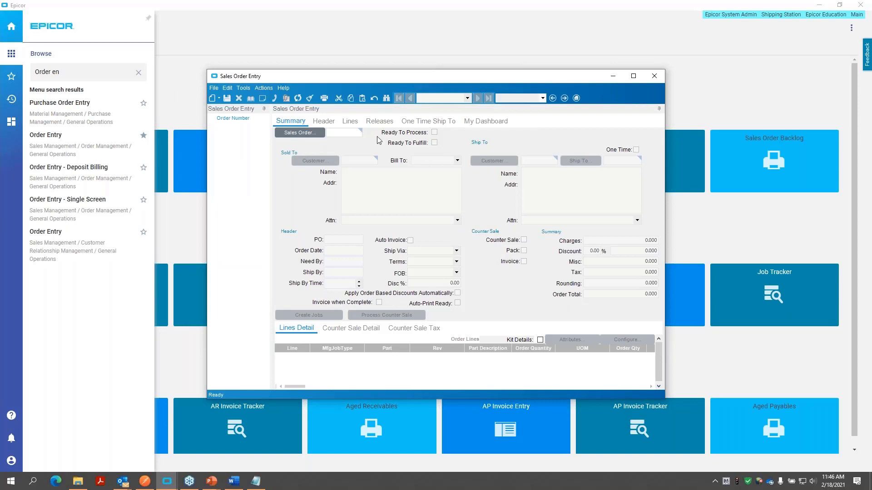
- Search all sales orders and open the second order in the results
{"action": "left_click", "coordinate": [312, 133]}
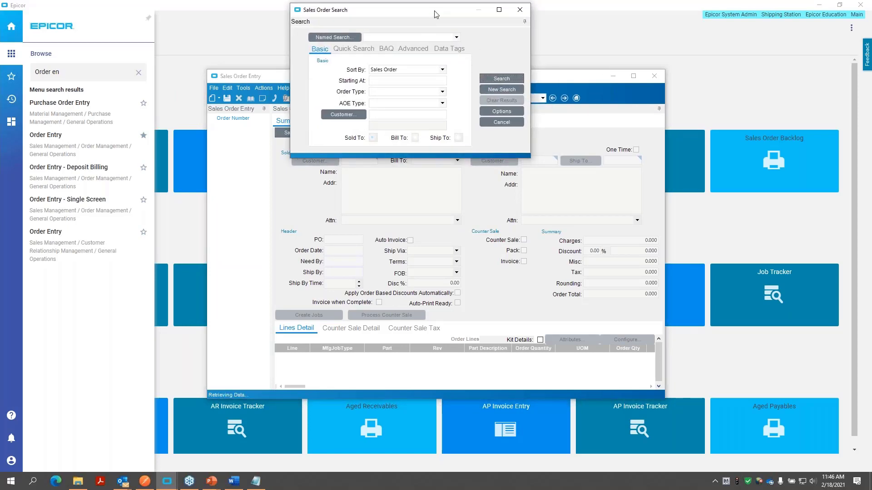
{"action": "left_click_drag", "start_coordinate": [436, 14], "coordinate": [354, 16]}
{"action": "left_click", "coordinate": [416, 83]}
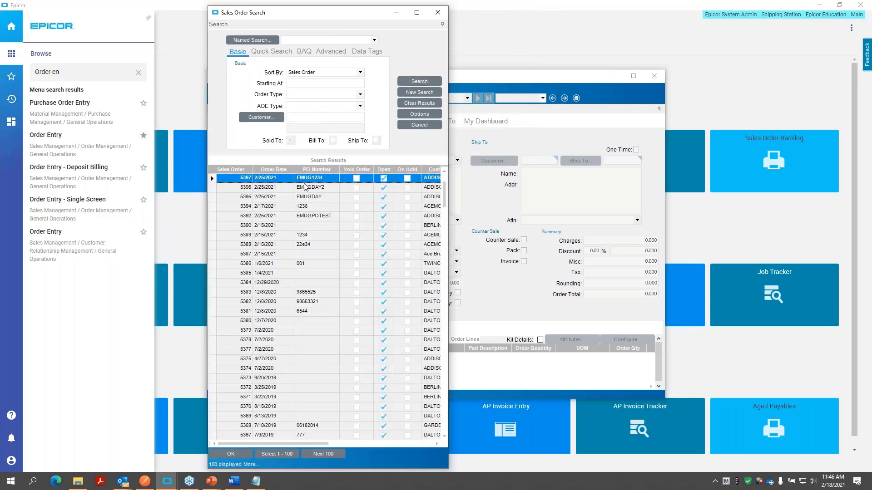
{"action": "double_click", "coordinate": [303, 186]}
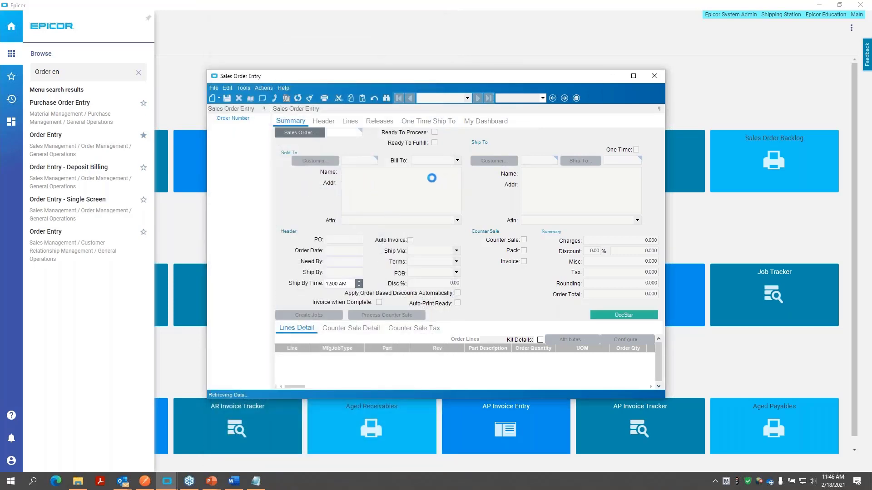
{"action": "left_click", "coordinate": [523, 165]}
- Examine the ship-to rows retrieved for the order's customer on the My Dashboard sheet
{"action": "left_click", "coordinate": [488, 123]}
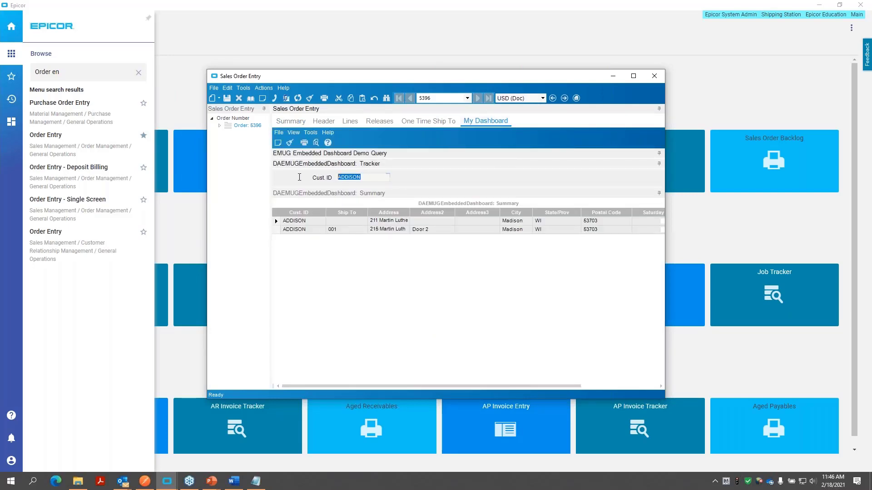
{"action": "left_click", "coordinate": [311, 231]}
{"action": "left_click", "coordinate": [304, 221]}
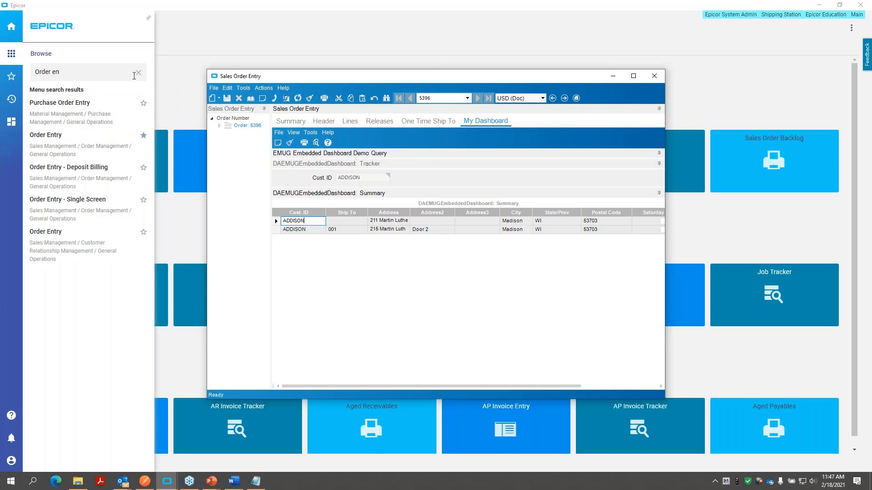
- Search the menu for "menu main" and open Menu Maintenance under Security Maintenance
{"action": "left_click", "coordinate": [138, 73]}
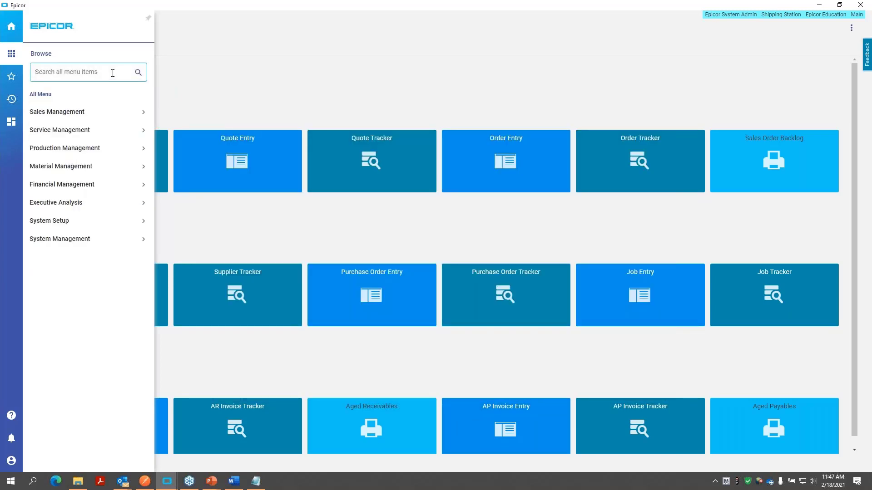
{"action": "type", "text": "menu main"}
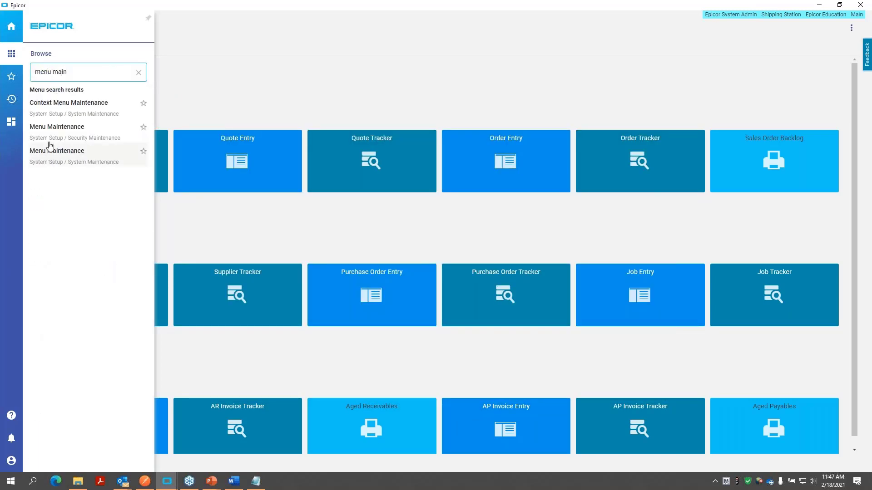
{"action": "left_click", "coordinate": [51, 134]}
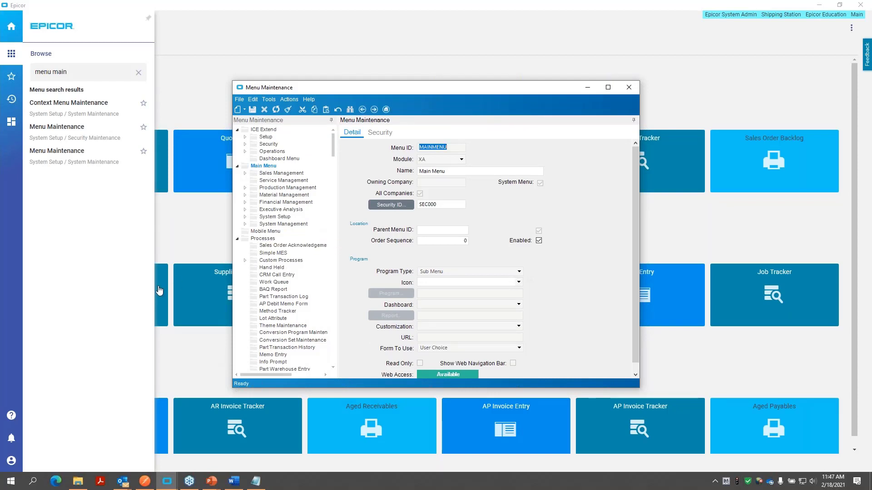
- Start a new menu entry in the Reports folder under Sales Management, Order Management
{"action": "left_click", "coordinate": [245, 189]}
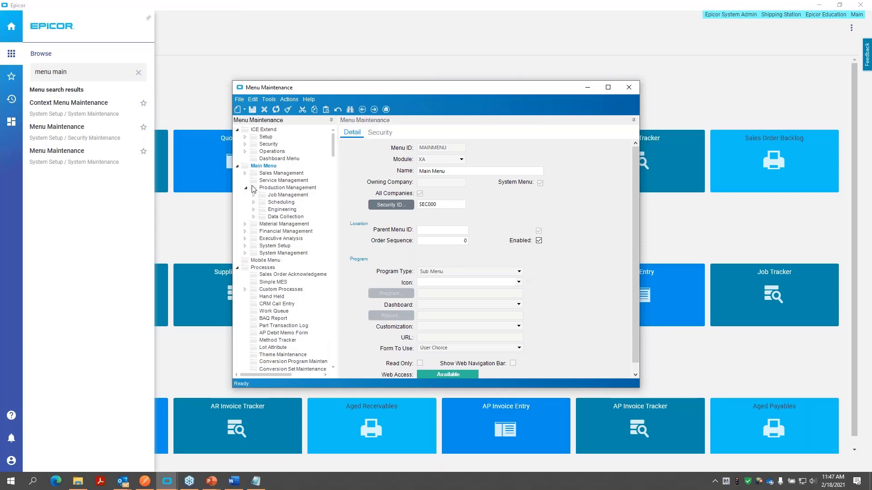
{"action": "left_click", "coordinate": [245, 188]}
{"action": "left_click", "coordinate": [245, 173]}
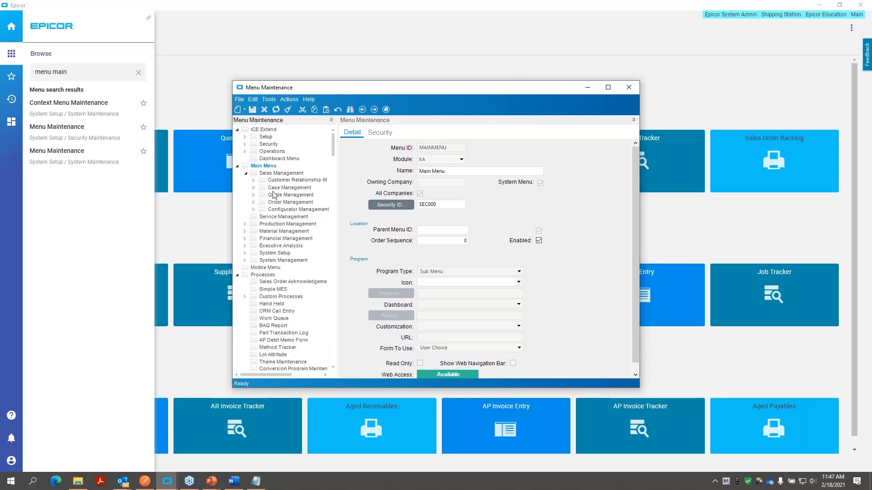
{"action": "left_click", "coordinate": [254, 202]}
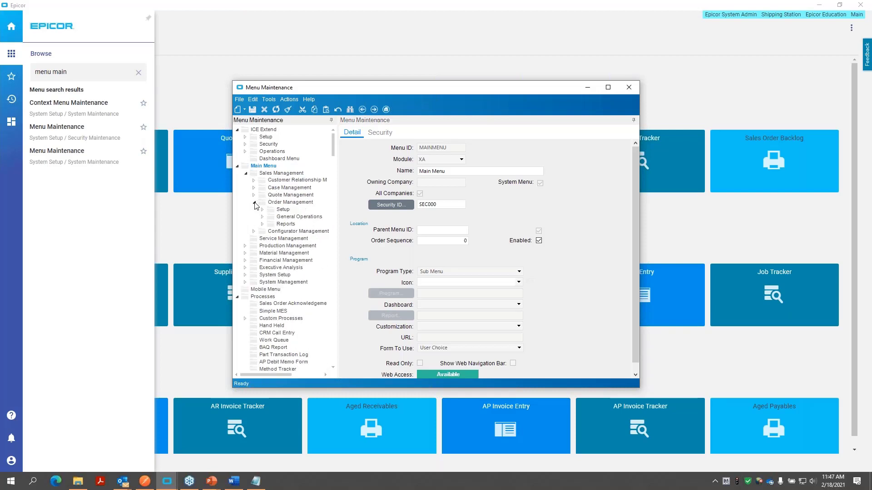
{"action": "left_click", "coordinate": [263, 224]}
{"action": "left_click", "coordinate": [286, 225]}
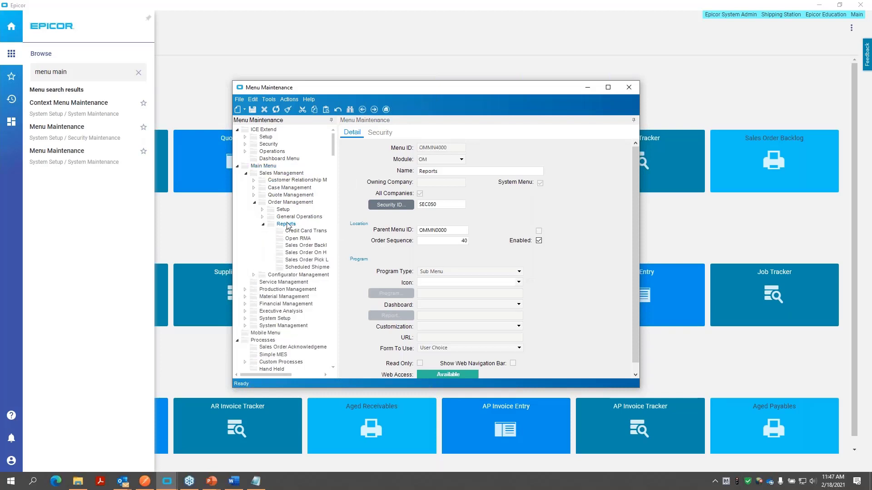
{"action": "left_click", "coordinate": [245, 110]}
{"action": "left_click", "coordinate": [251, 121]}
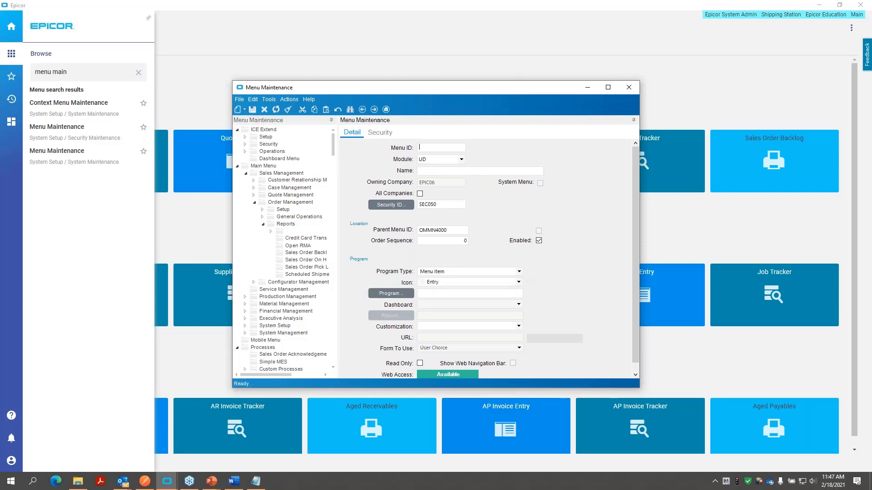
- Give the new menu entry the ID EMDEMO, the name My Dashboard, and order sequence 888
{"action": "type", "text": "EMDEMO"}
{"action": "left_click", "coordinate": [442, 172]}
{"action": "type", "text": "My Dashboard"}
{"action": "left_click", "coordinate": [449, 206]}
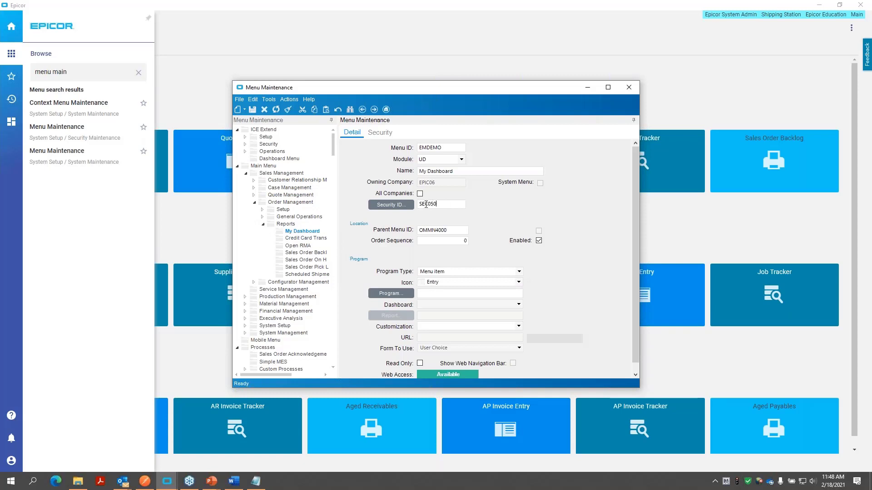
{"action": "left_click", "coordinate": [461, 241]}
{"action": "type", "text": "888"}
{"action": "left_click", "coordinate": [437, 291]}
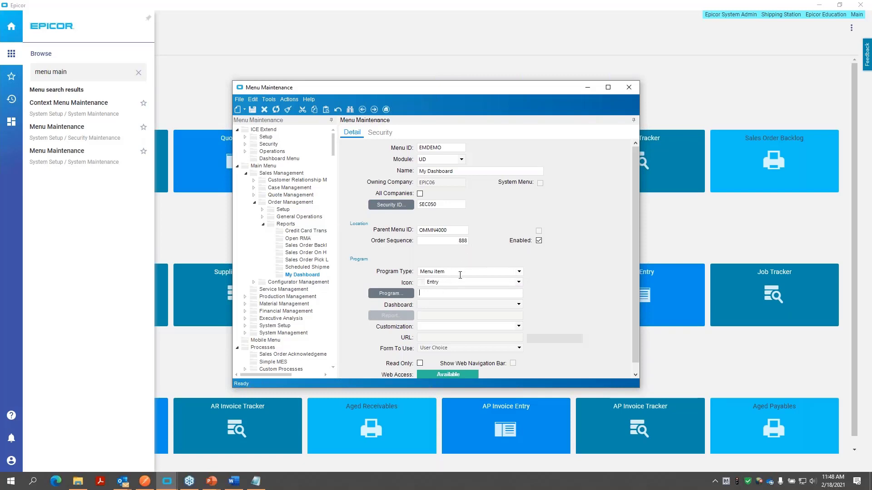
- Set the program type to Dashboard-Assembly, assign the EMUG Chart Demo dashboard, and save the menu entry
{"action": "left_click", "coordinate": [519, 272]}
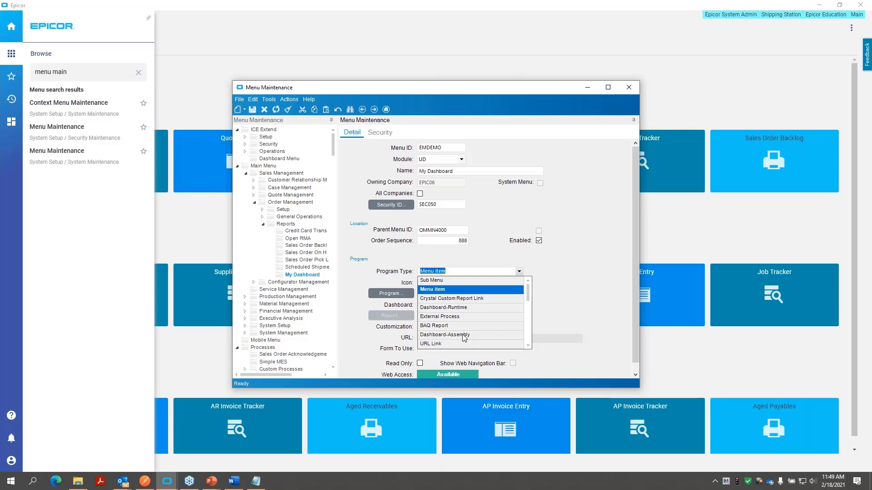
{"action": "left_click", "coordinate": [463, 336]}
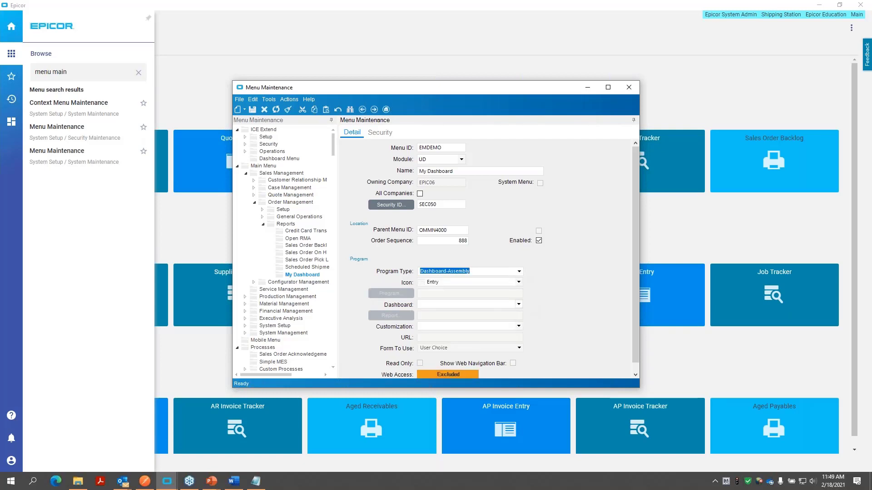
{"action": "left_click", "coordinate": [519, 305]}
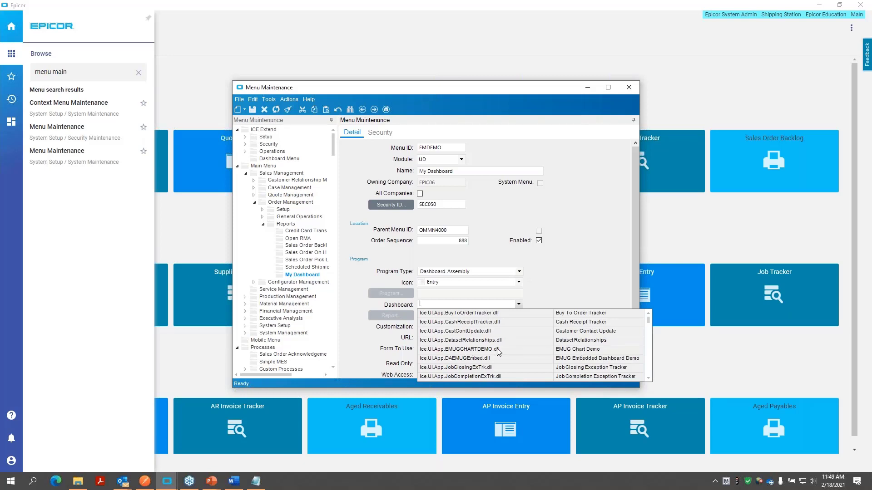
{"action": "left_click", "coordinate": [574, 349]}
{"action": "key", "text": "Tab"}
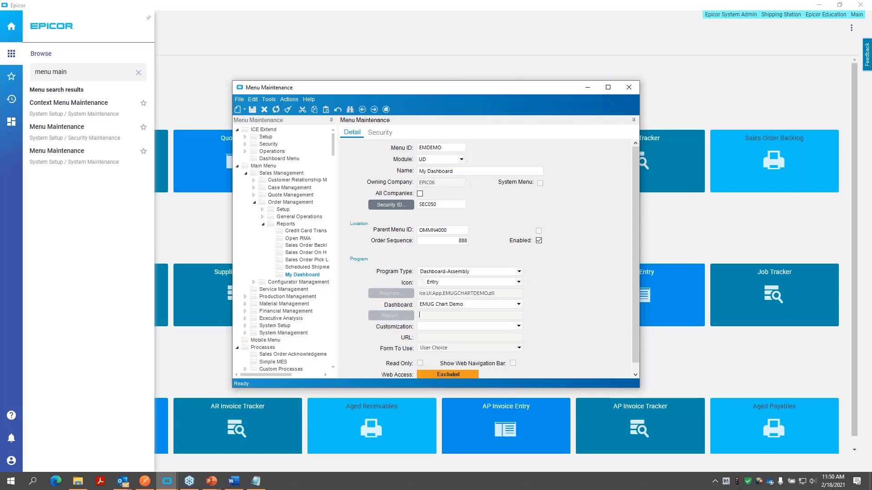
{"action": "left_click", "coordinate": [252, 110]}
{"action": "left_click", "coordinate": [452, 317]}
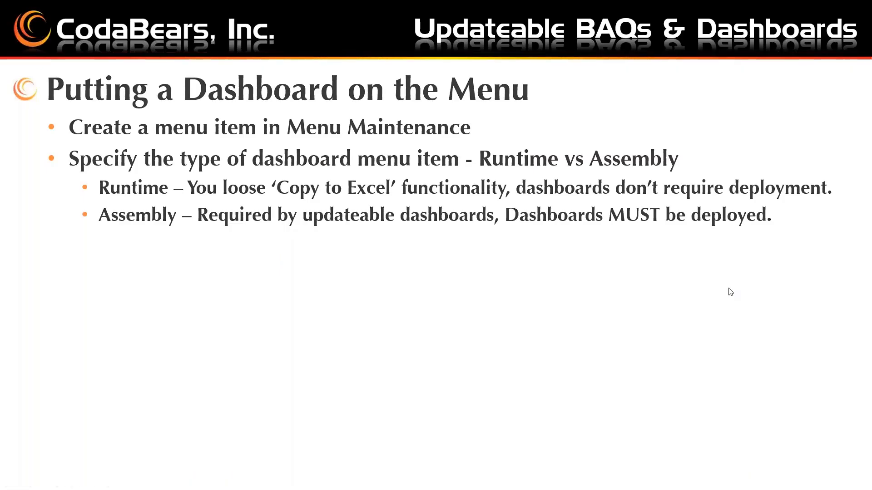
{"action": "left_click", "coordinate": [729, 288]}
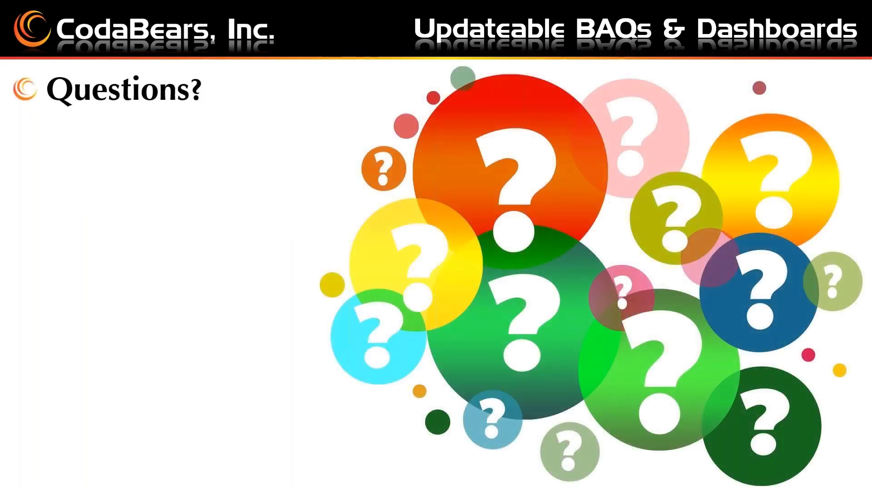